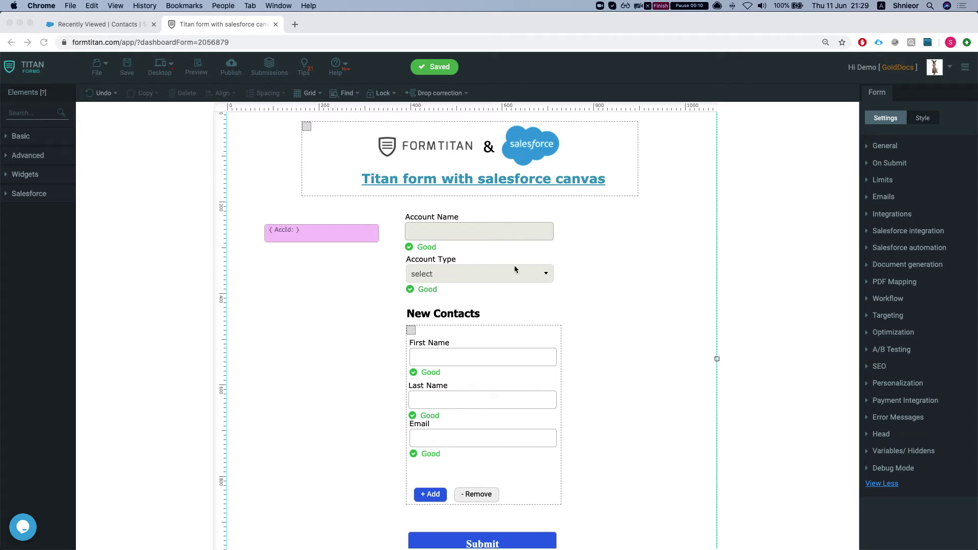
- Find App Manager through Quick Find 'app m' and start a New Connected App
scroll(437, 371, "down", 1)
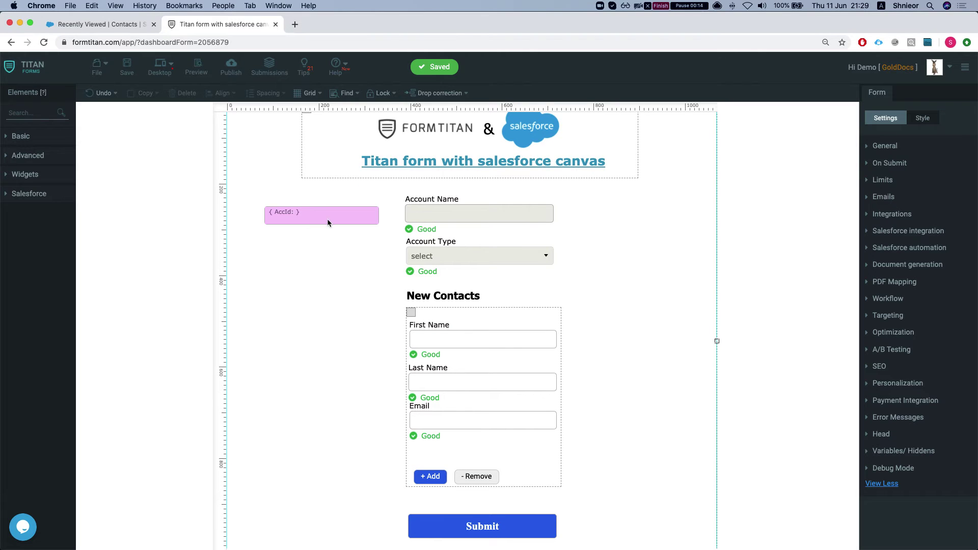
scroll(443, 242, "down", 2)
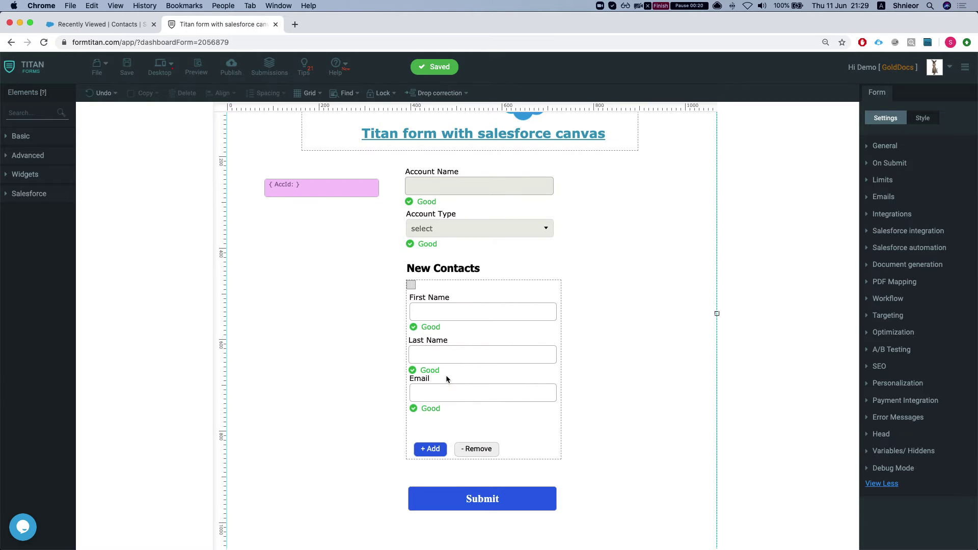
scroll(388, 355, "up", 1)
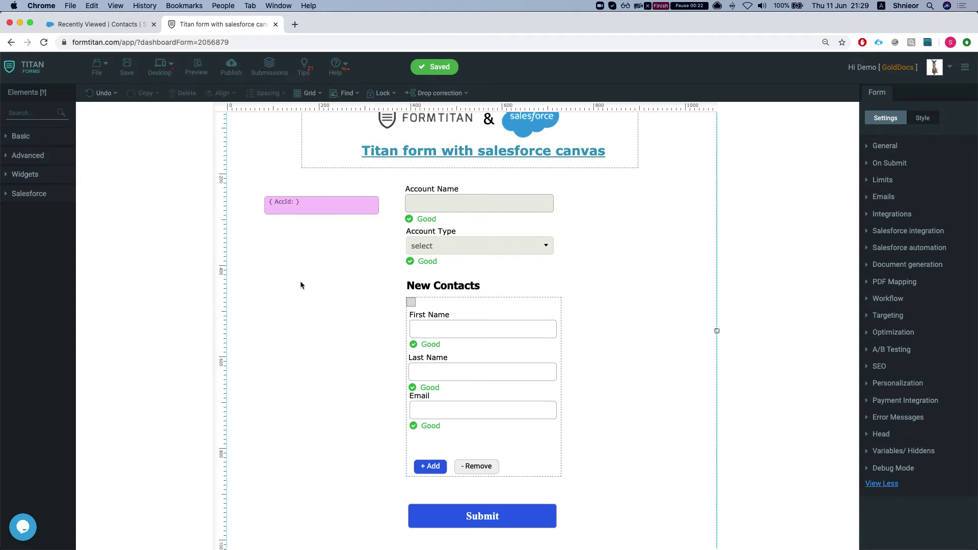
scroll(290, 272, "up", 2)
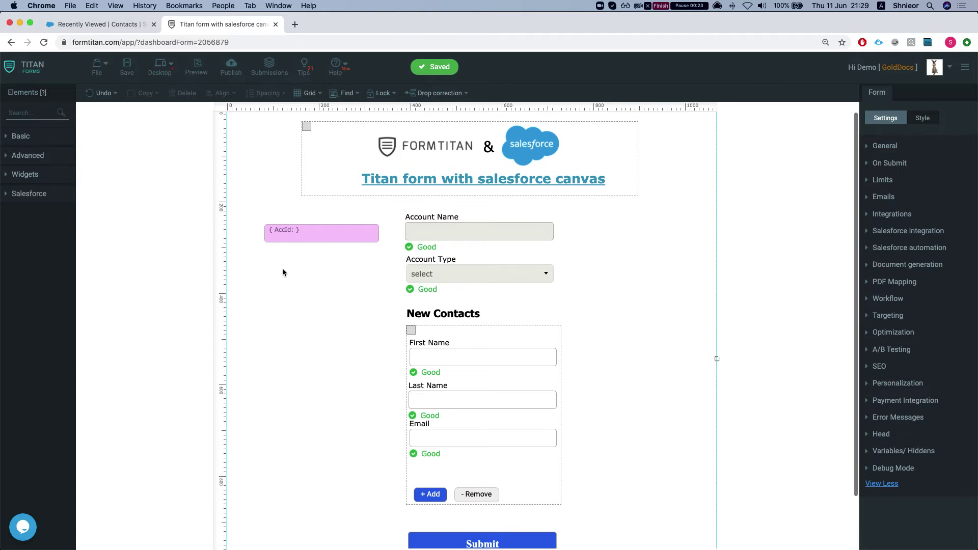
left_click(102, 26)
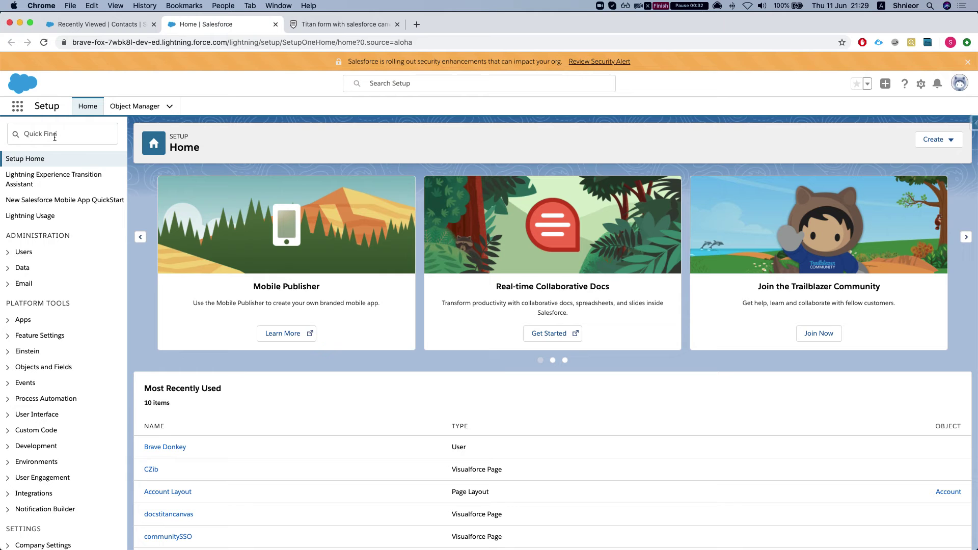
left_click(54, 136)
type("a")
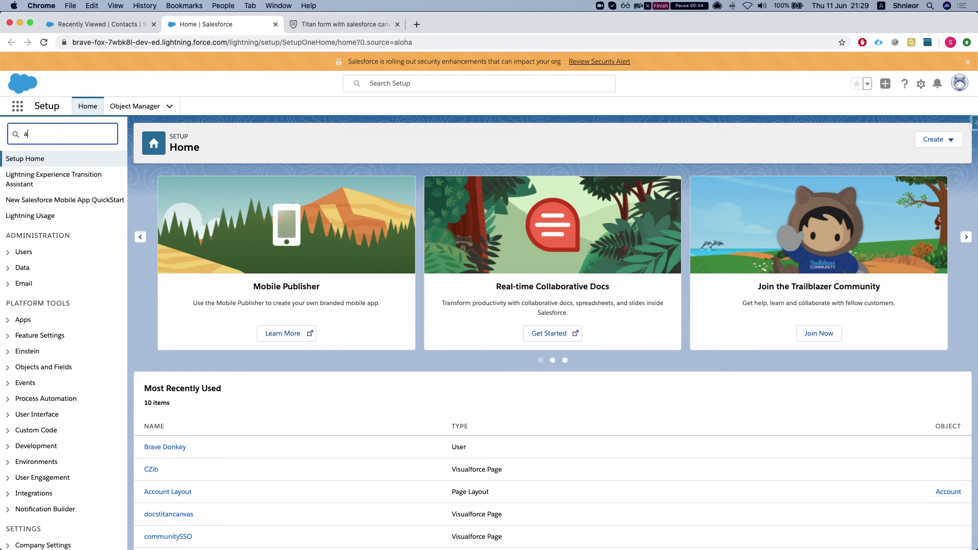
type("pp m")
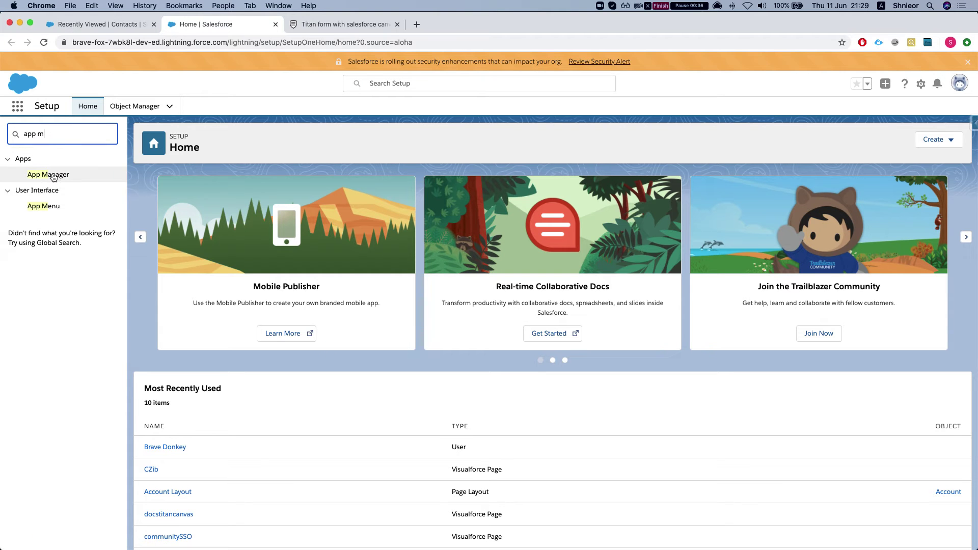
left_click(38, 175)
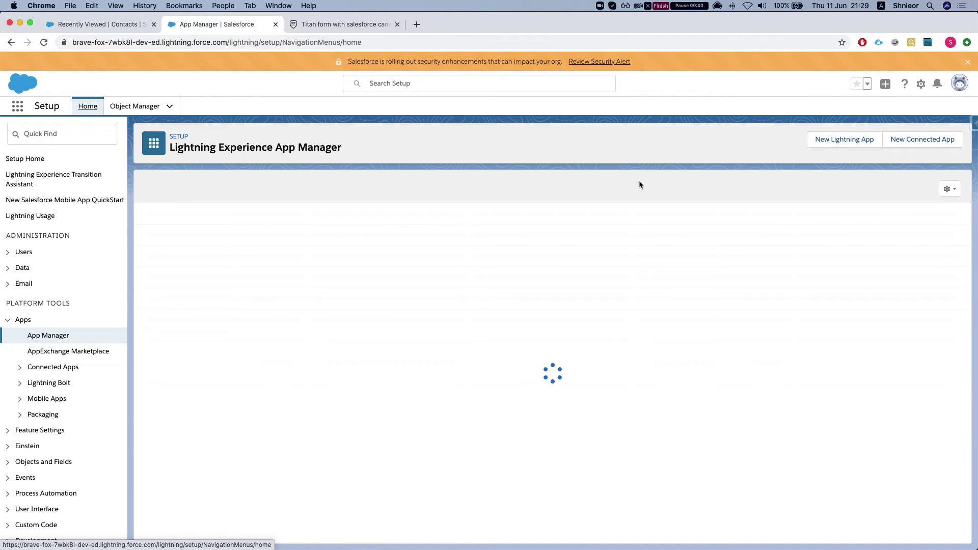
left_click(904, 145)
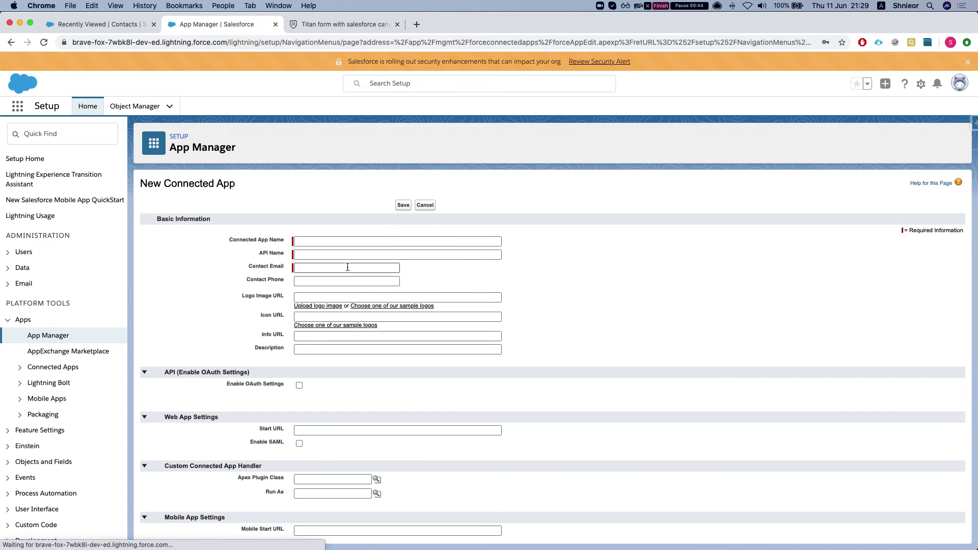
- Name the connected app TitanCanvas, let the API Name auto-fill, and enter the contact email
left_click(330, 243)
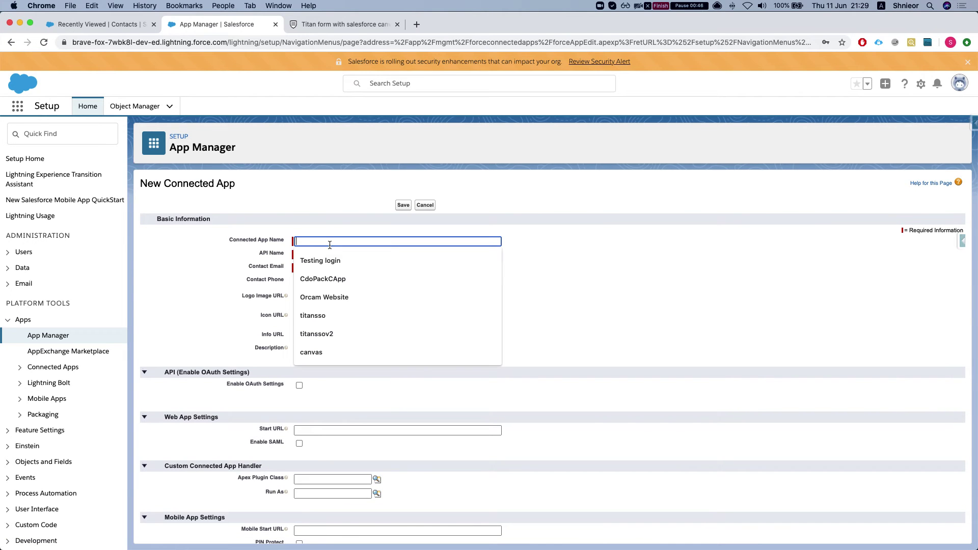
type("Ti")
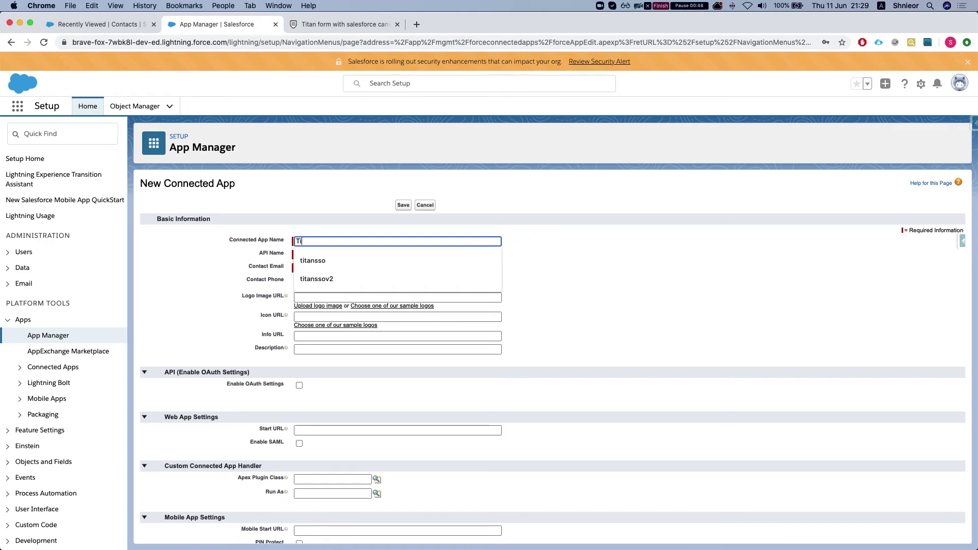
type("tanC")
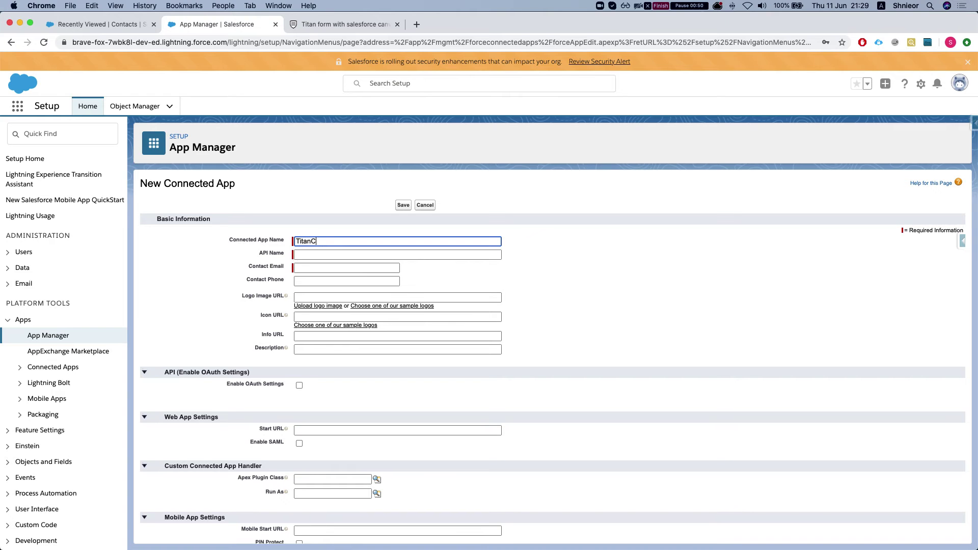
type("anvas")
left_click(325, 253)
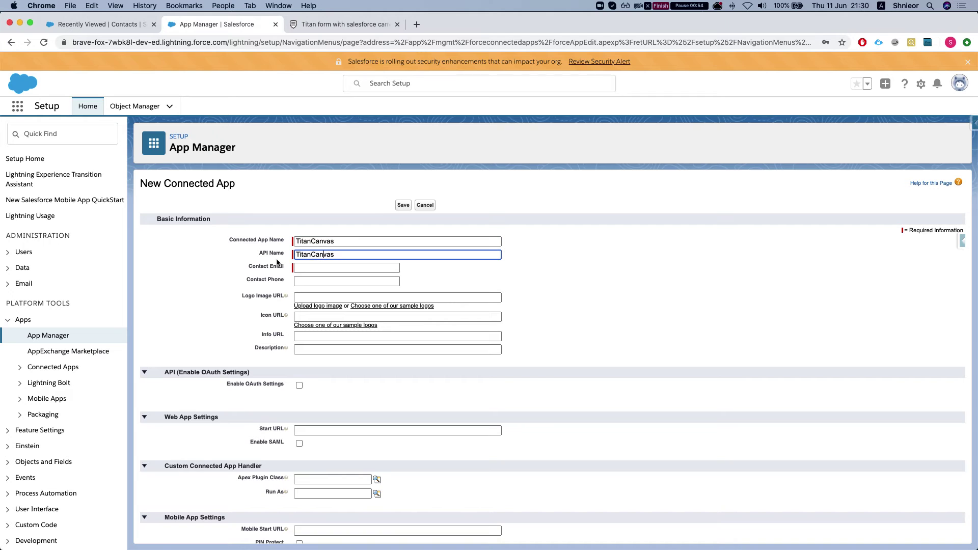
scroll(308, 260, "down", 1)
left_click(314, 255)
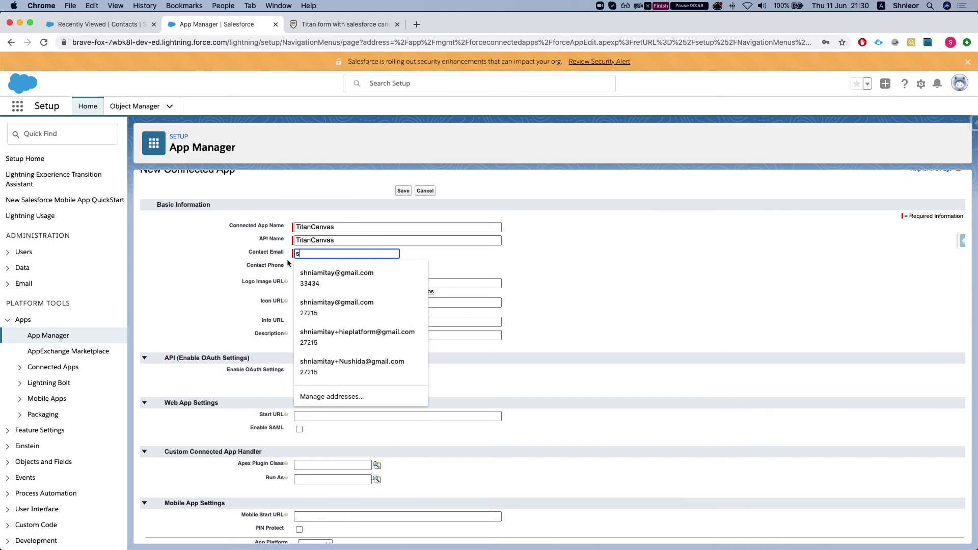
type("cs")
type("o")
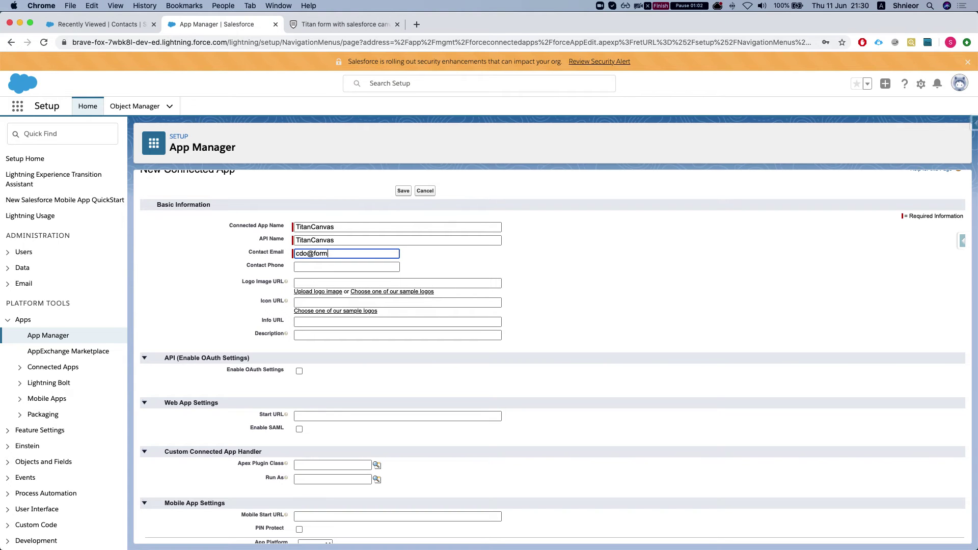
left_click(347, 267)
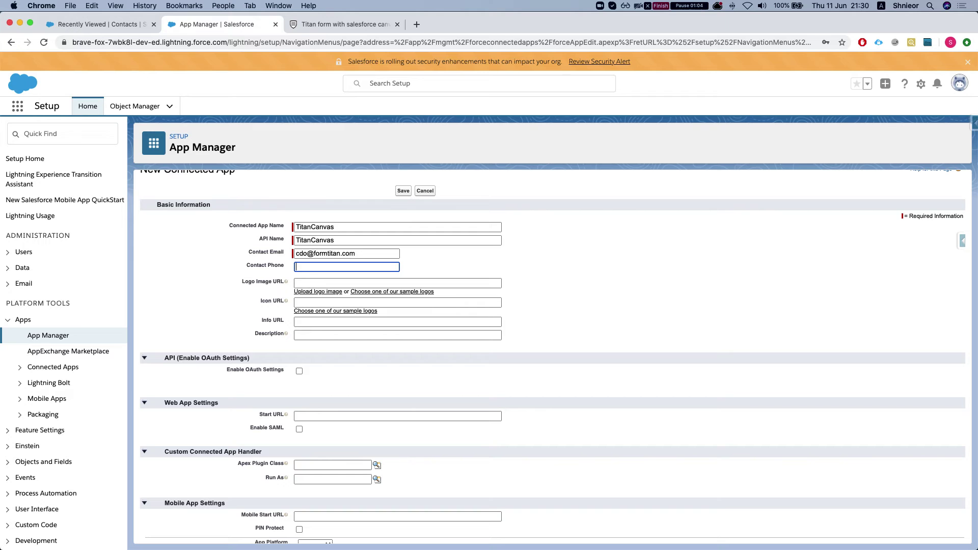
left_click(307, 265)
scroll(275, 277, "down", 3)
scroll(262, 284, "up", 2)
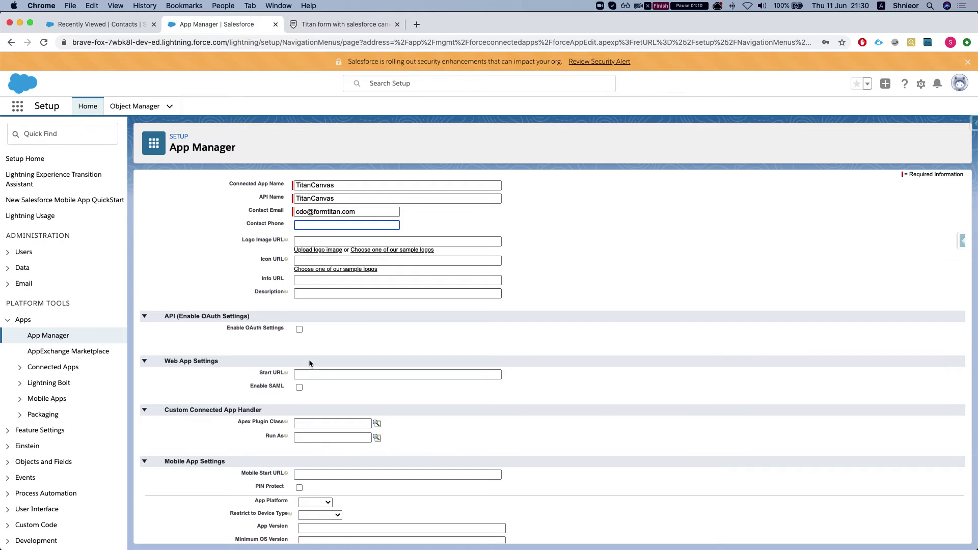
- Enable OAuth Settings on the TitanCanvas connected app
left_click(300, 330)
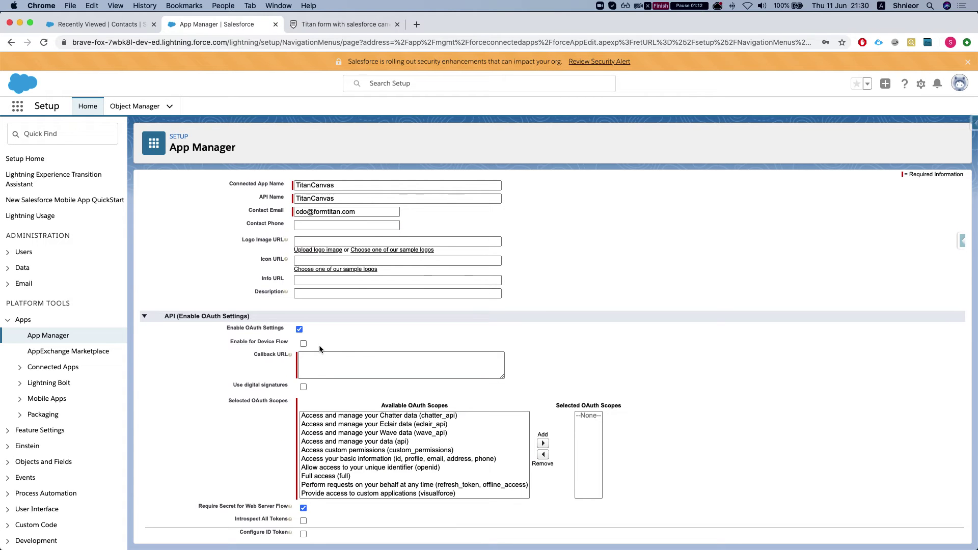
scroll(315, 343, "down", 1)
scroll(315, 343, "down", 1)
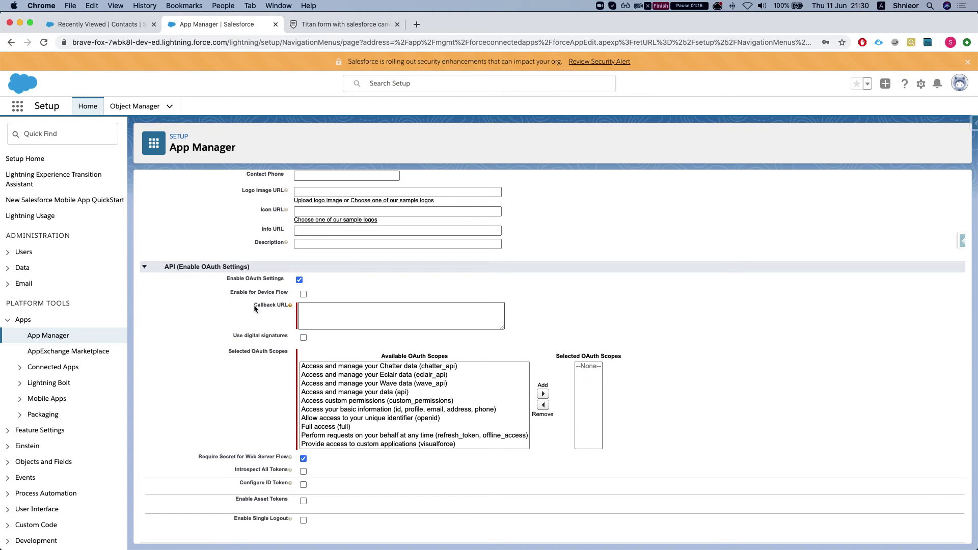
left_click_drag(254, 308, 287, 309)
scroll(275, 352, "down", 1)
scroll(337, 395, "down", 1)
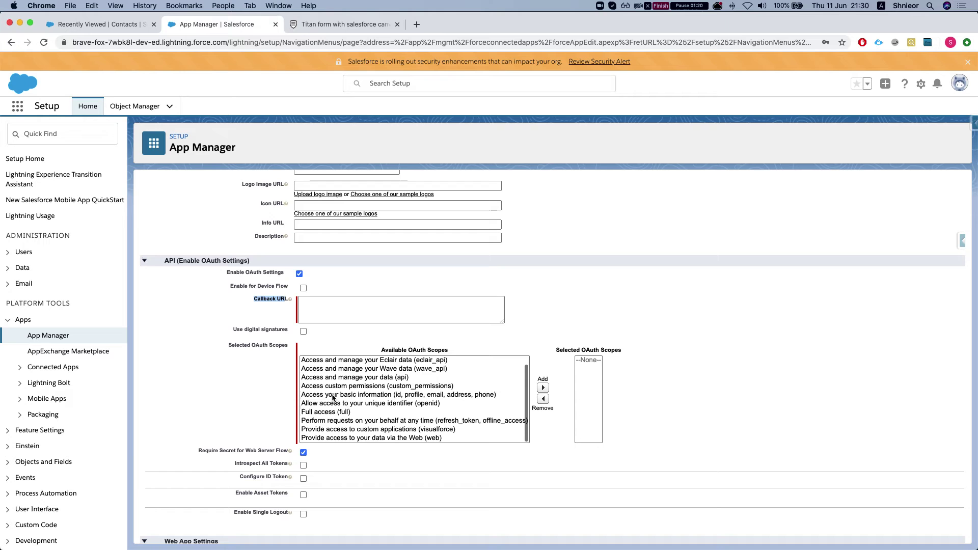
scroll(333, 400, "up", 1)
scroll(332, 404, "down", 1)
scroll(333, 406, "up", 3)
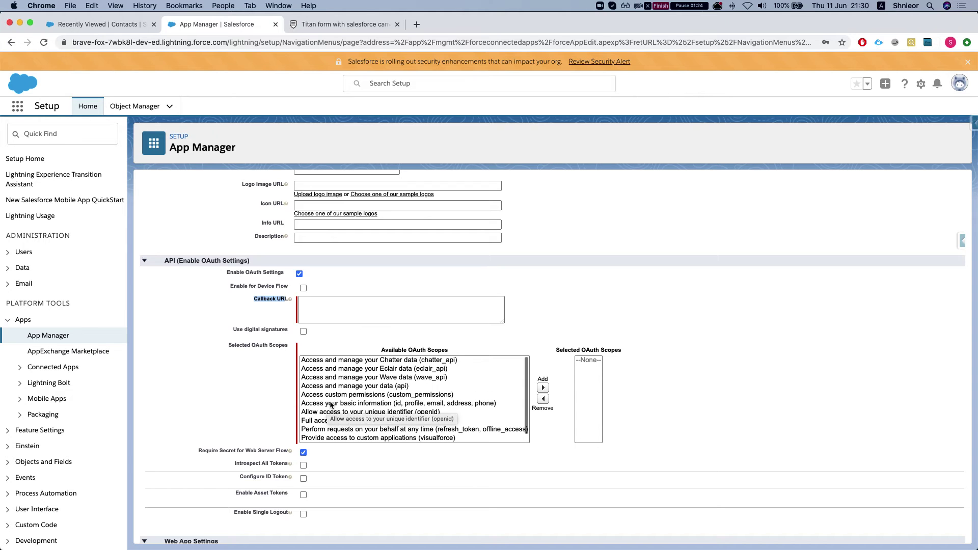
scroll(331, 405, "down", 3)
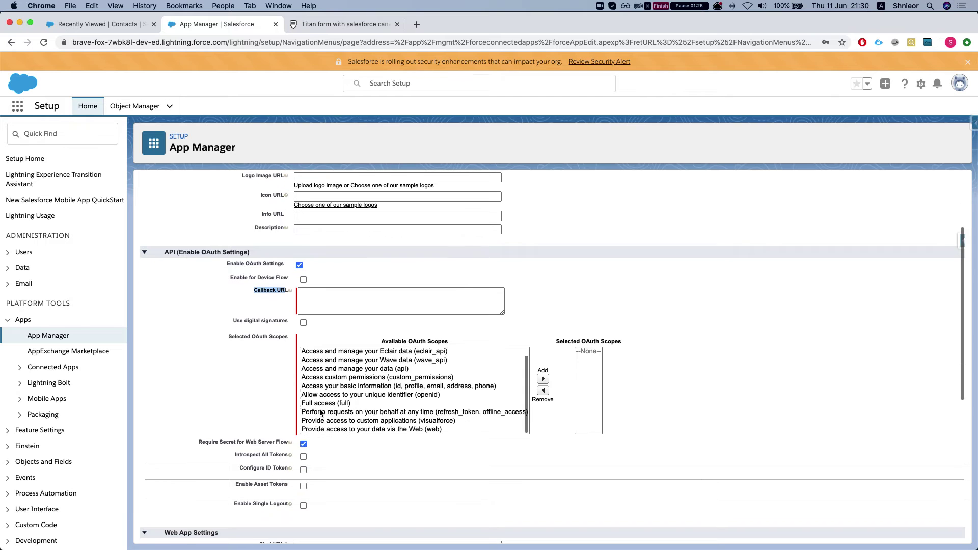
- Move every available OAuth scope into Selected OAuth Scopes
left_click(328, 403)
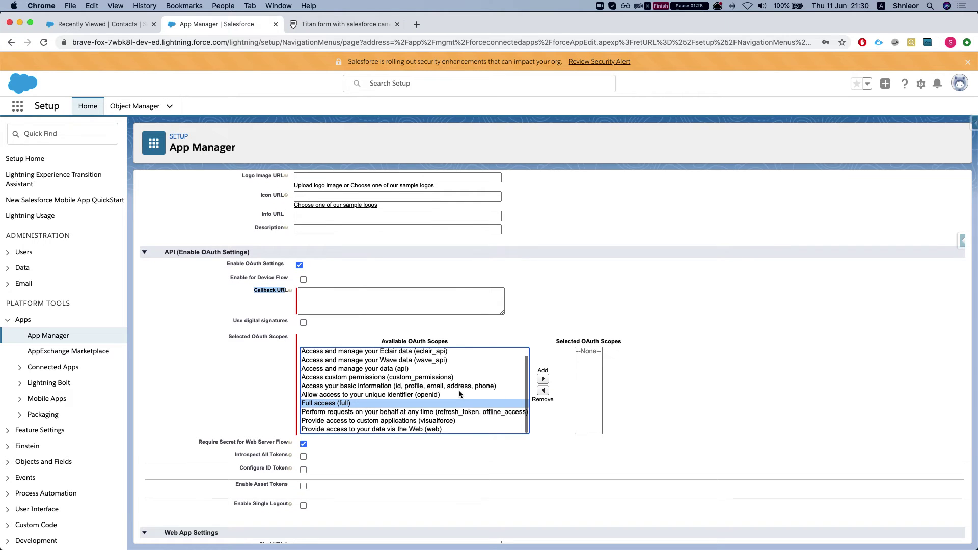
key("super+a")
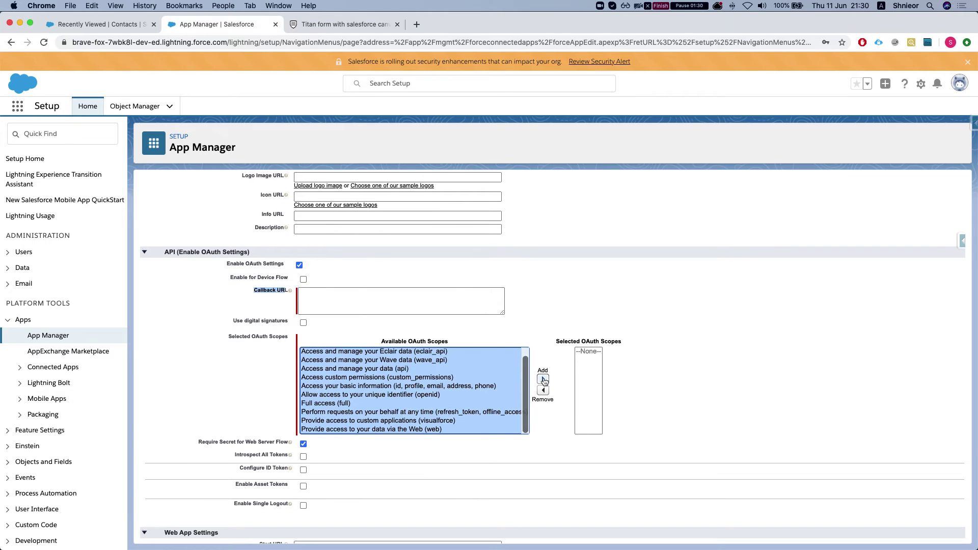
left_click(543, 380)
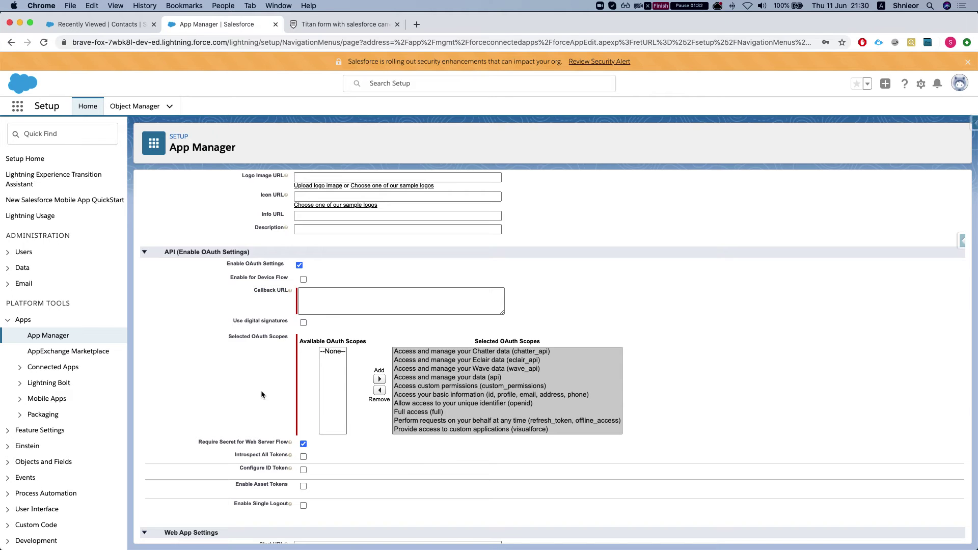
scroll(262, 389, "down", 6)
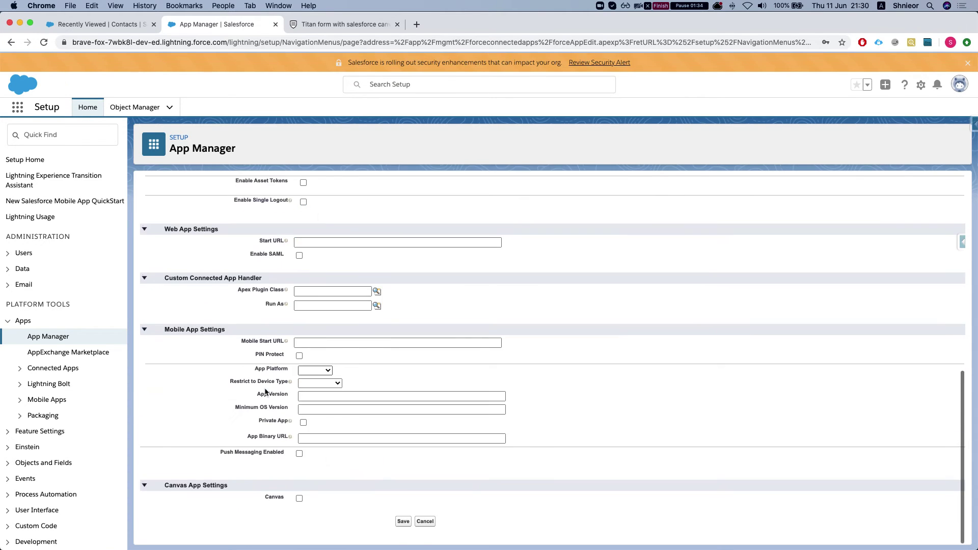
scroll(265, 390, "up", 6)
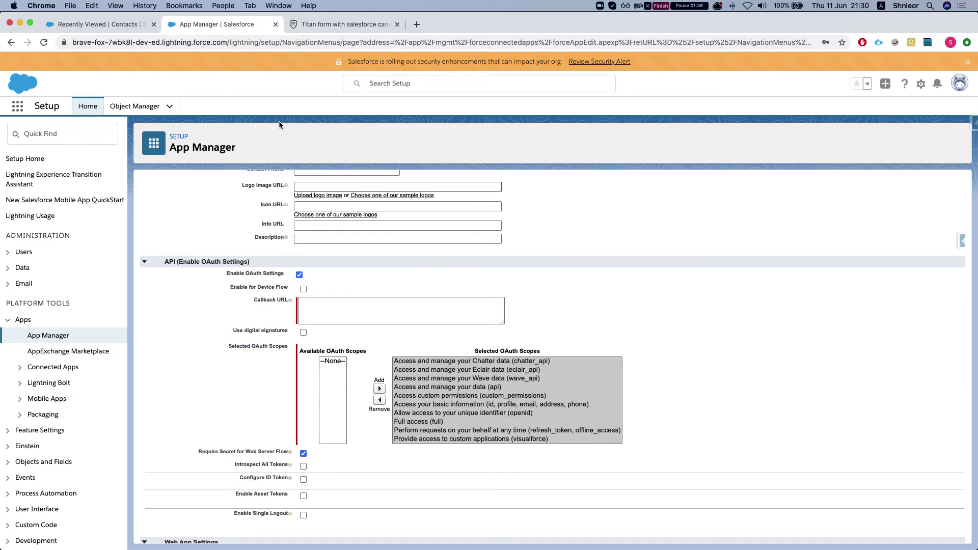
- Open the SF Canvas configuration in the Titan form's settings
left_click(337, 24)
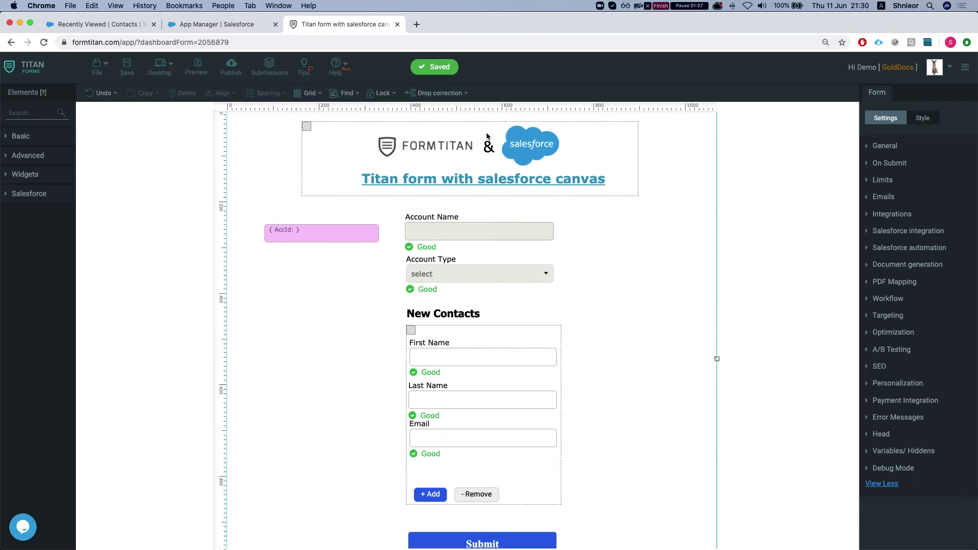
left_click(886, 264)
left_click(886, 176)
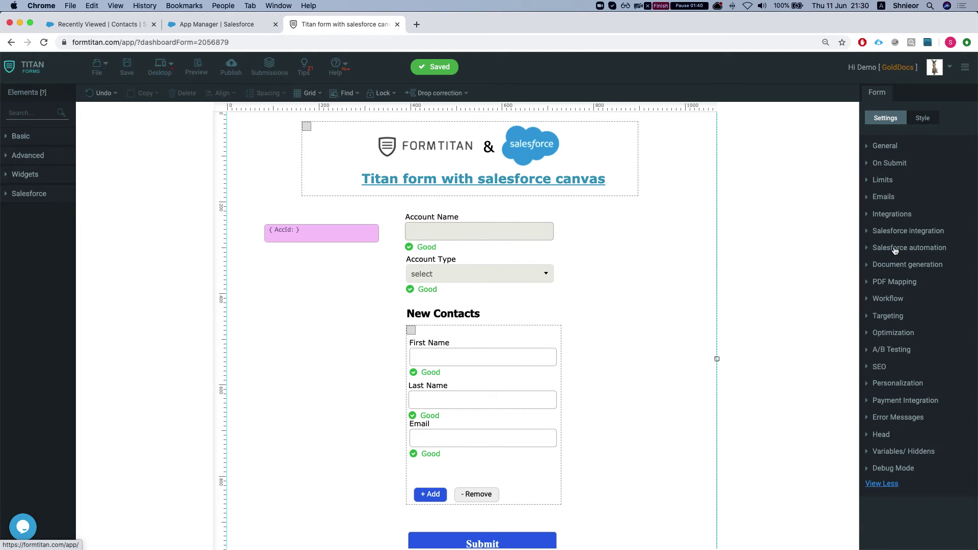
left_click(883, 181)
left_click(880, 336)
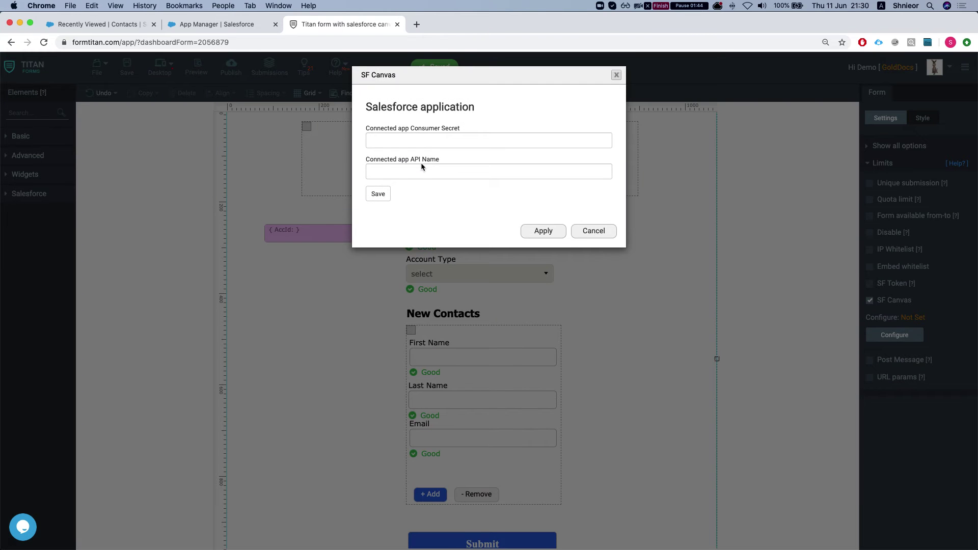
- Save placeholder secret and API name values to authenticate SF Canvas
type("sds")
left_click(402, 173)
type("sdsd")
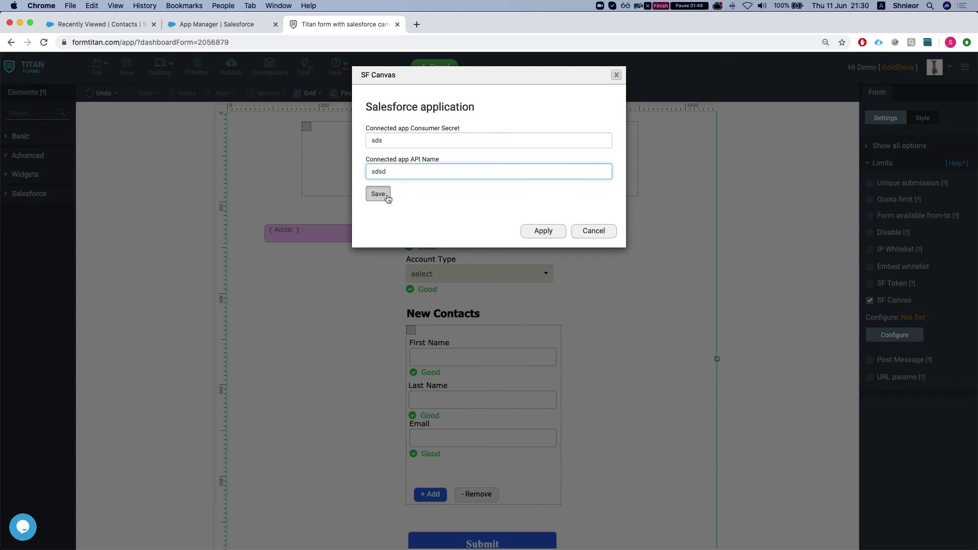
left_click(378, 194)
triple_click(419, 146)
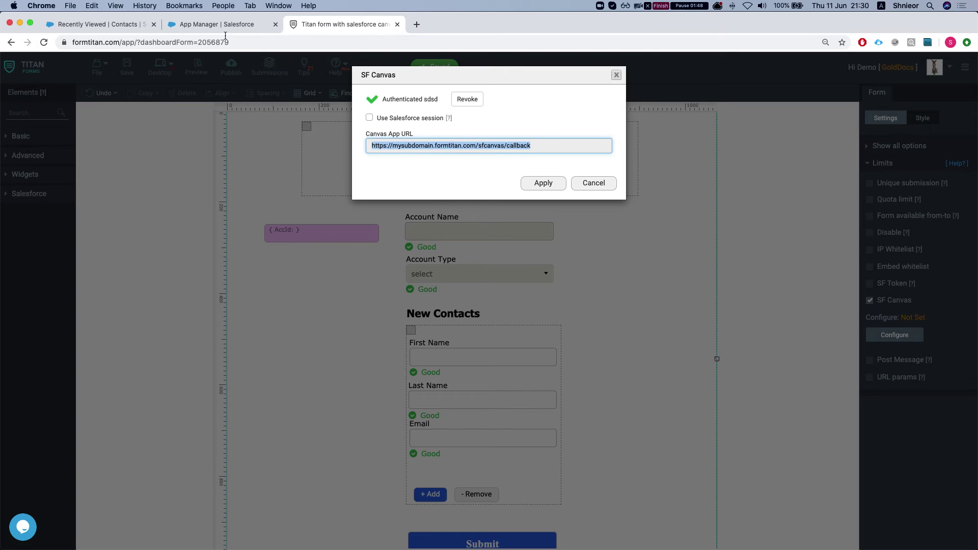
left_click(499, 146)
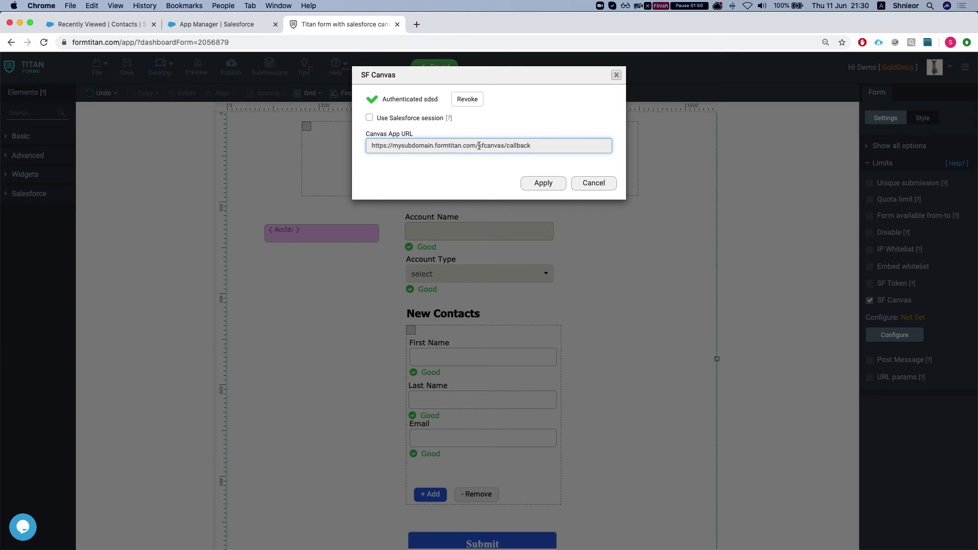
mouse_move(478, 147)
left_mouse_down()
mouse_move(356, 148)
mouse_move(533, 146)
mouse_move(464, 148)
left_mouse_up()
left_click(493, 146)
left_click(464, 147)
triple_click(463, 147)
key("super+c")
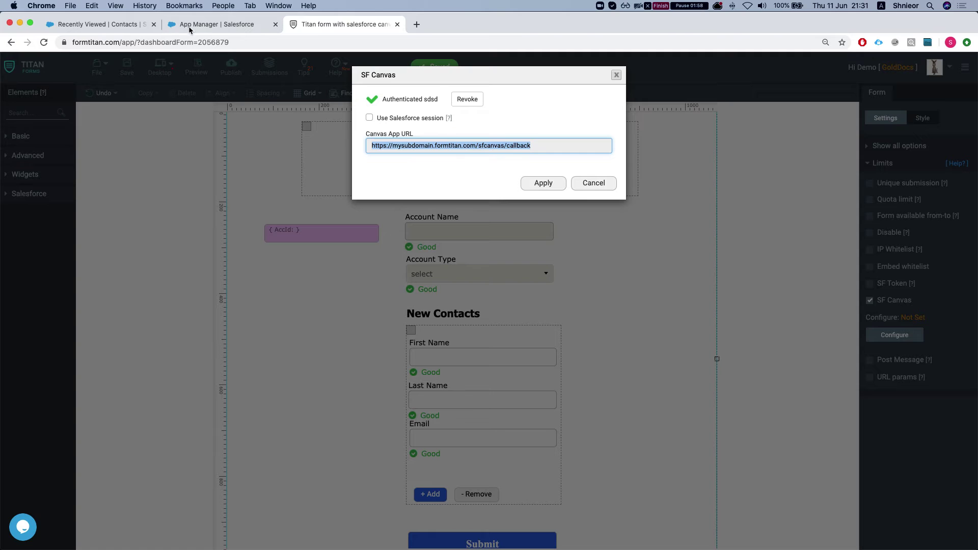
- Paste the copied URL as the Callback URL and, with Canvas enabled, as the Canvas App URL
left_click(214, 24)
scroll(328, 255, "up", 2)
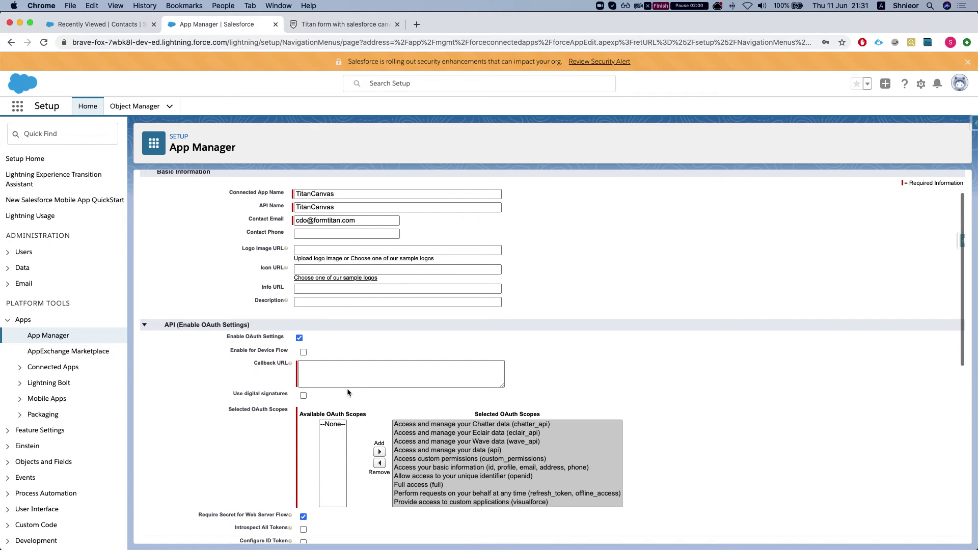
left_click(357, 365)
key("super+v")
scroll(265, 387, "down", 10)
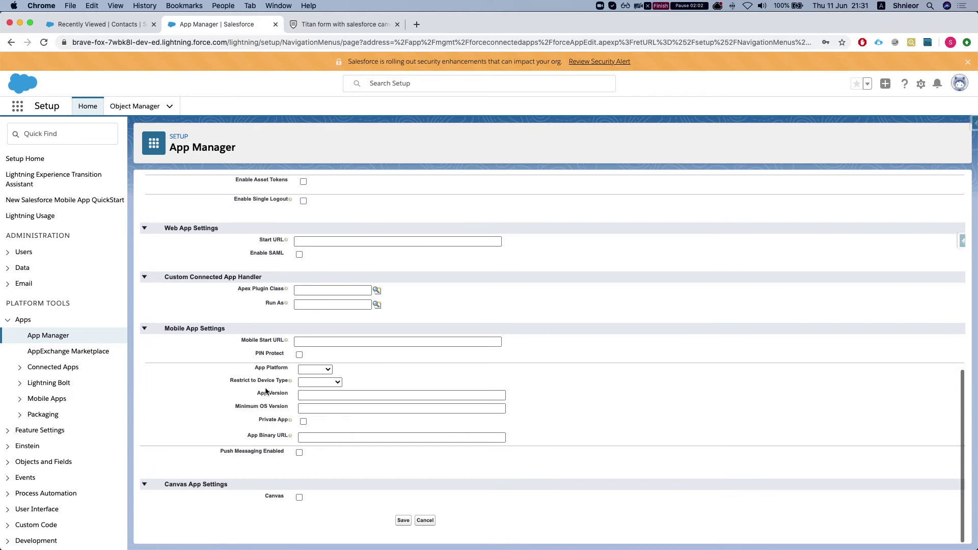
left_click(300, 497)
scroll(289, 469, "down", 5)
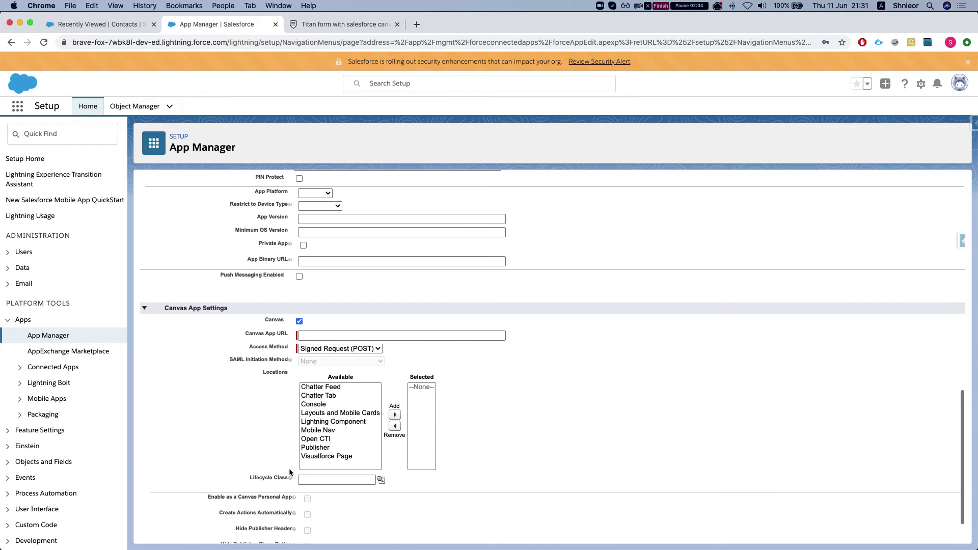
left_click(310, 286)
key("super+v")
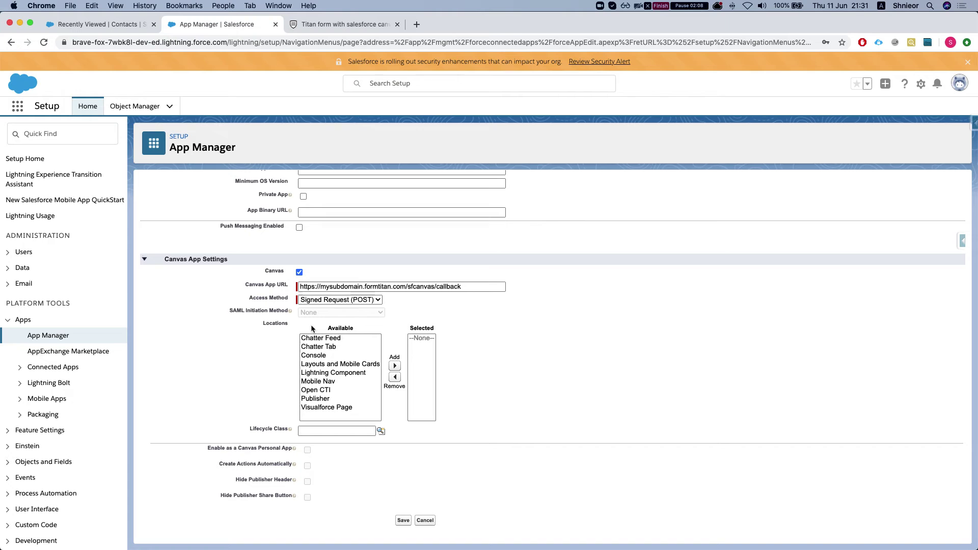
- Add Visualforce Page as a canvas location and save the TitanCanvas connected app
left_click(317, 408)
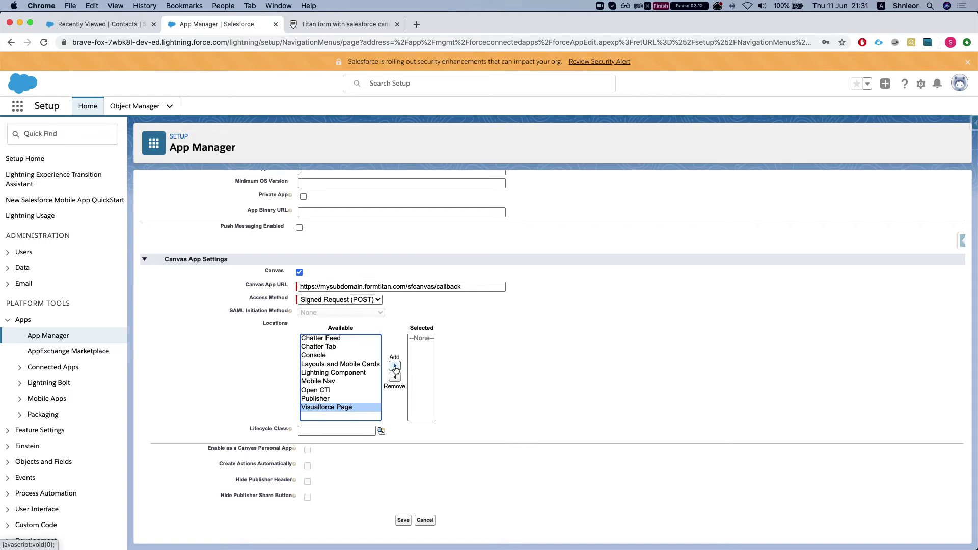
left_click(395, 366)
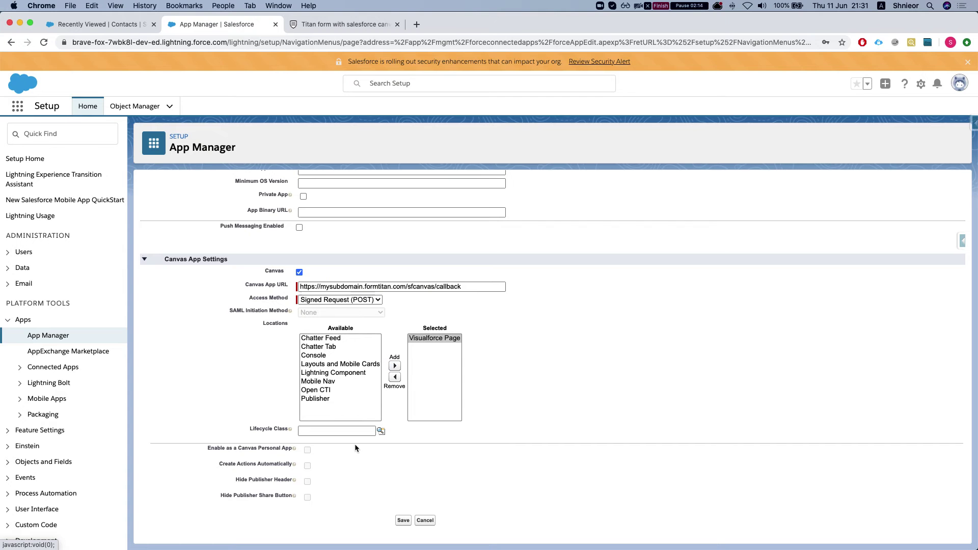
scroll(364, 483, "up", 5)
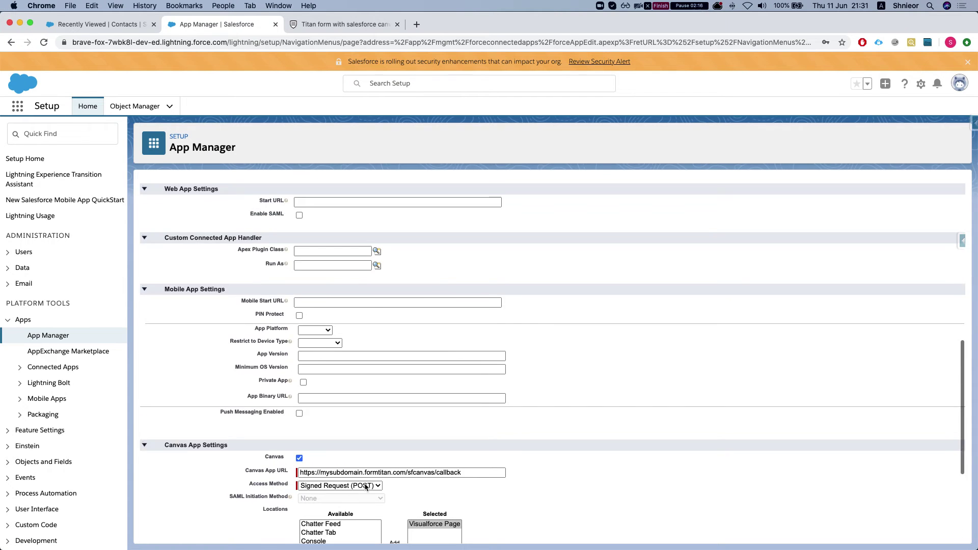
scroll(365, 483, "up", 8)
scroll(365, 483, "down", 12)
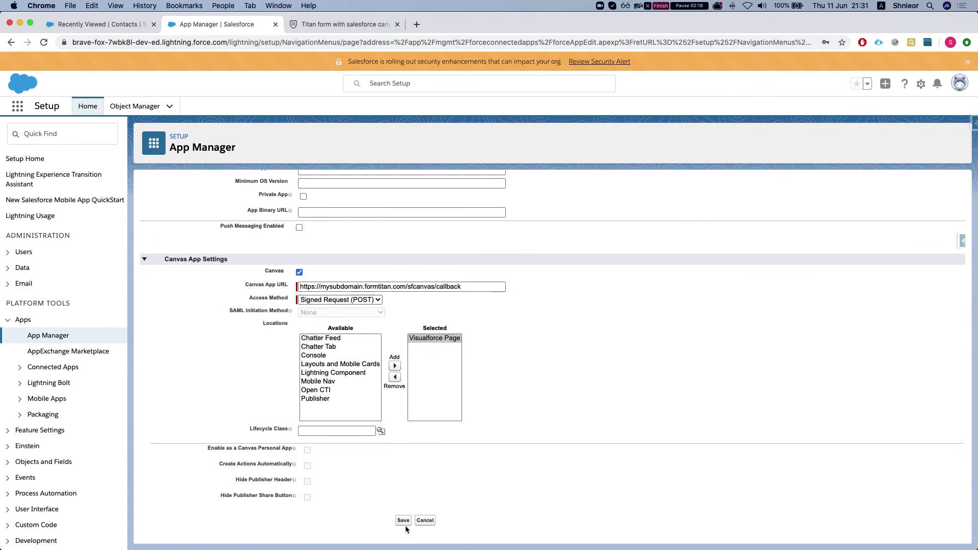
left_click(406, 522)
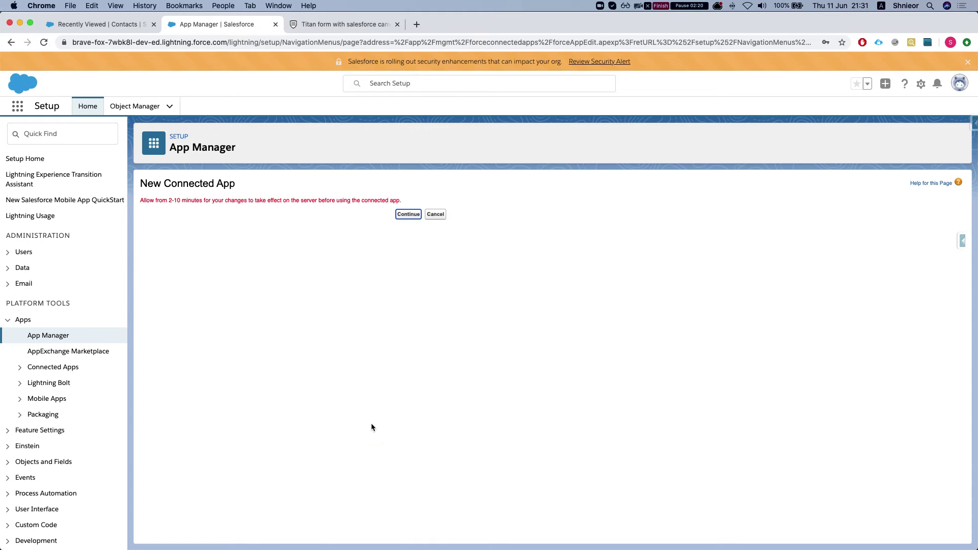
left_click(408, 214)
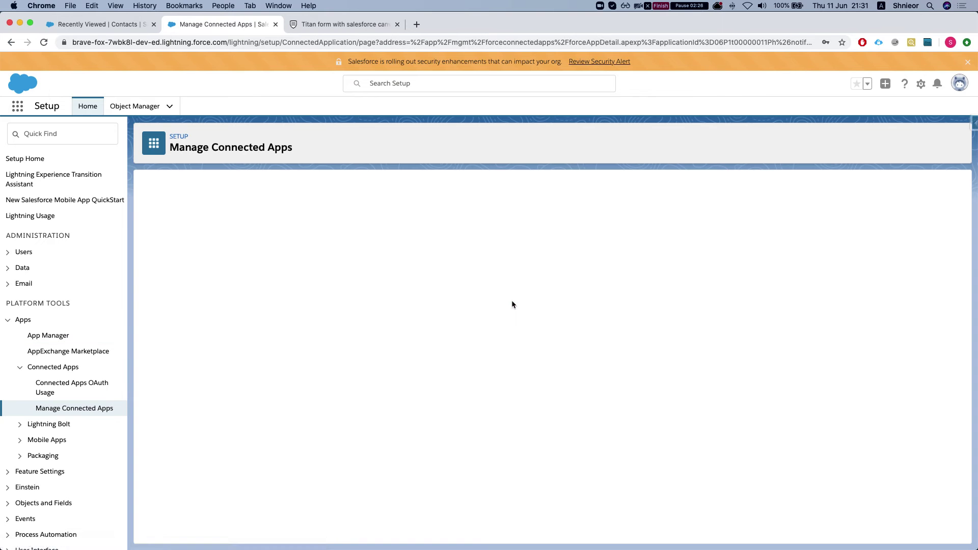
- Reveal the TitanCanvas Consumer Secret and select it for copying
scroll(524, 294, "down", 1)
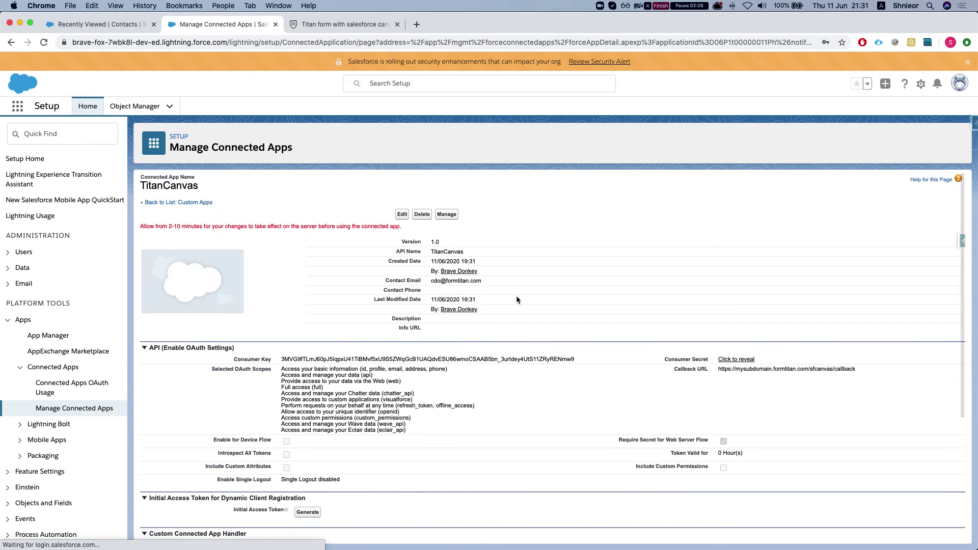
scroll(512, 304, "up", 1)
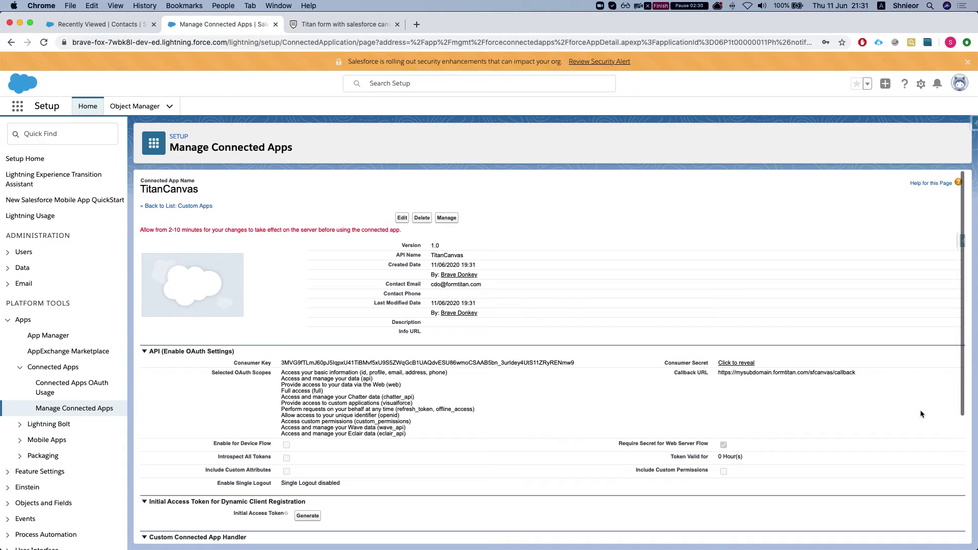
left_click(735, 361)
double_click(734, 362)
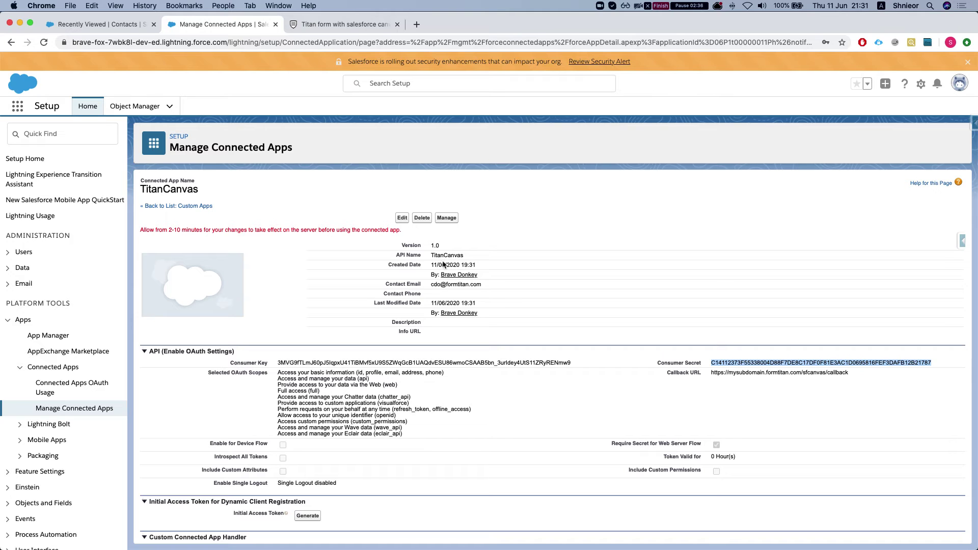
- Revoke the placeholder authentication and paste the real consumer secret into Titan Forms
left_click(345, 23)
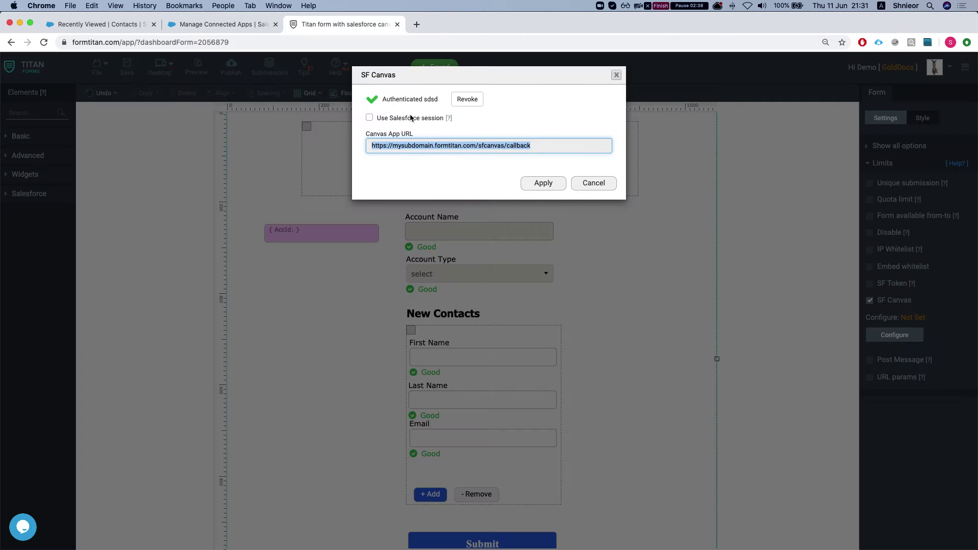
left_click(466, 99)
double_click(400, 140)
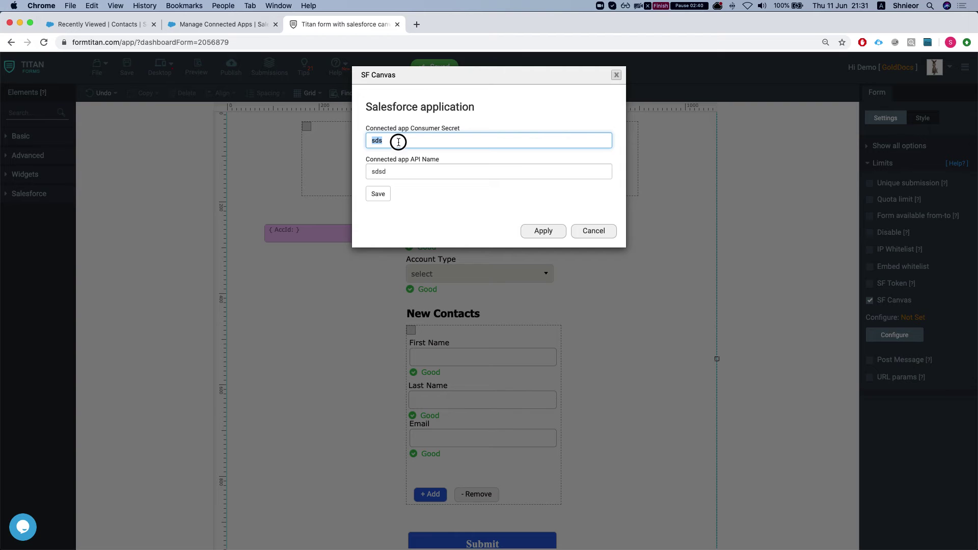
key("cmd+v")
key("cmd+z")
double_click(395, 166)
key("cmd+v")
key("cmd+z")
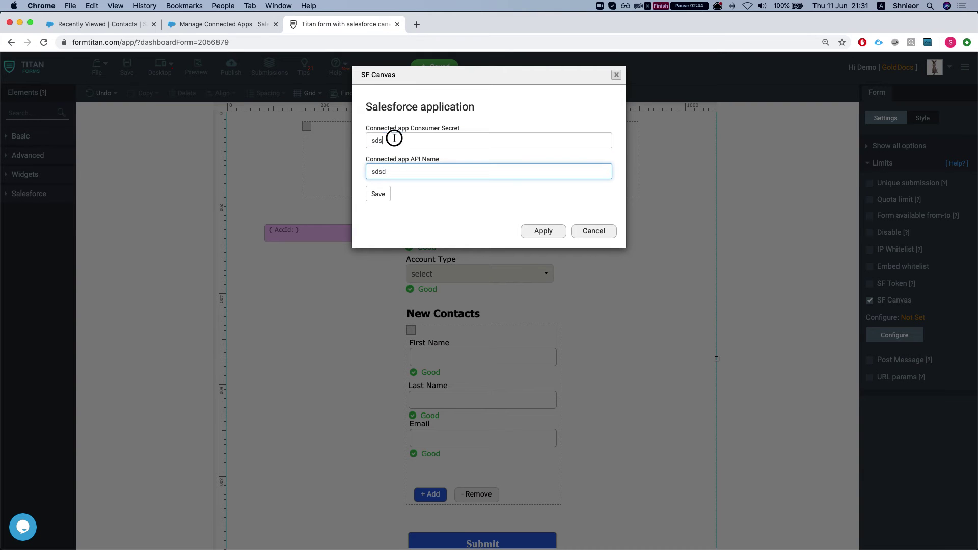
double_click(397, 142)
key("cmd+v")
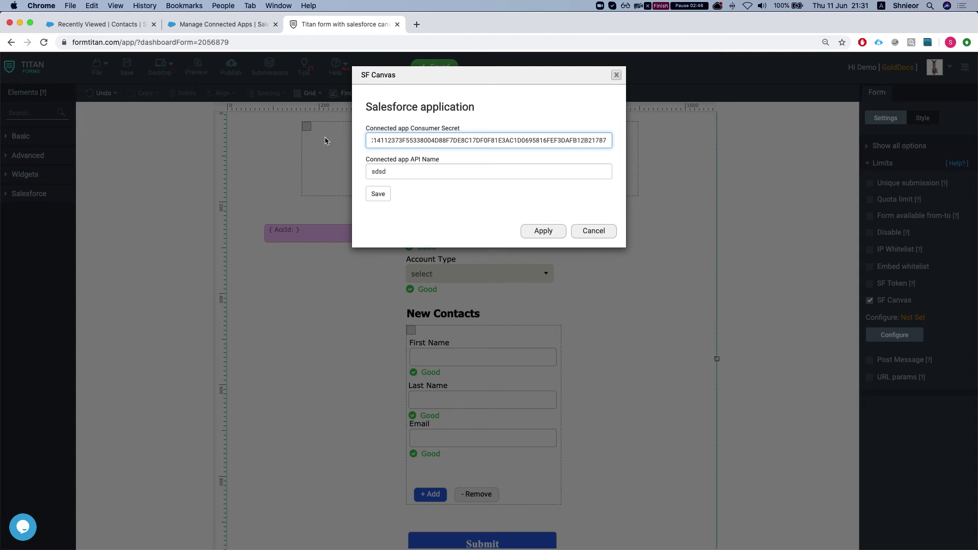
- Enter TitanCanvas as the API name and save to authenticate with Salesforce
left_click(220, 24)
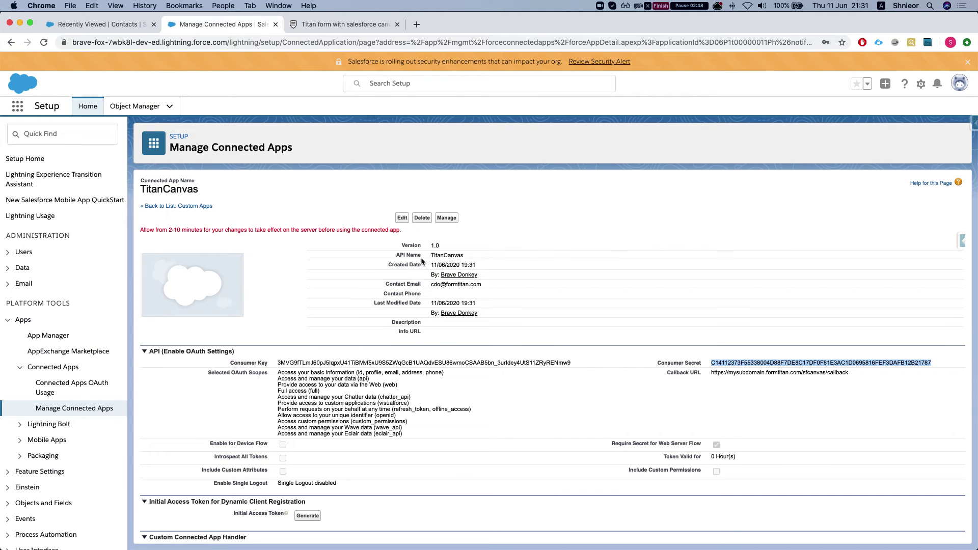
double_click(438, 255)
left_click(324, 22)
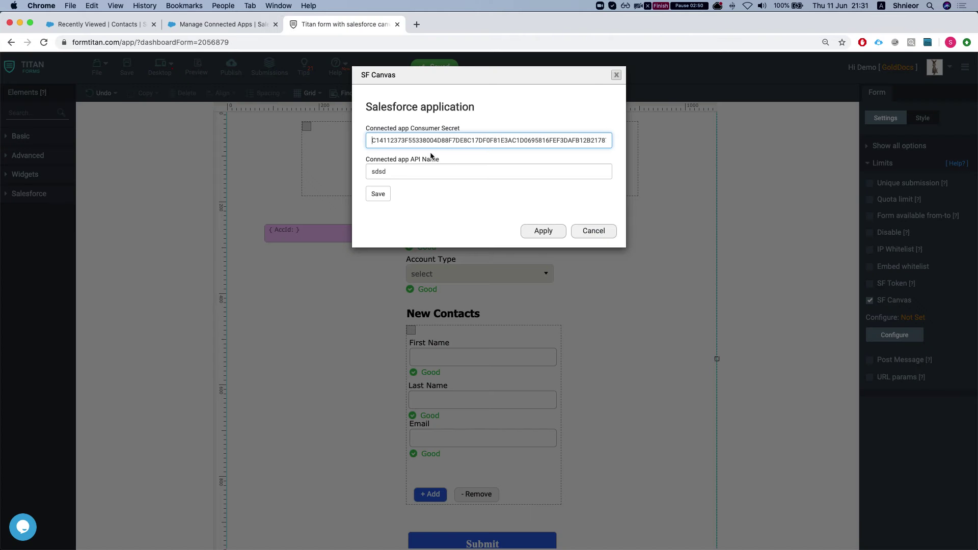
double_click(413, 172)
key("cmd+v")
left_click(378, 194)
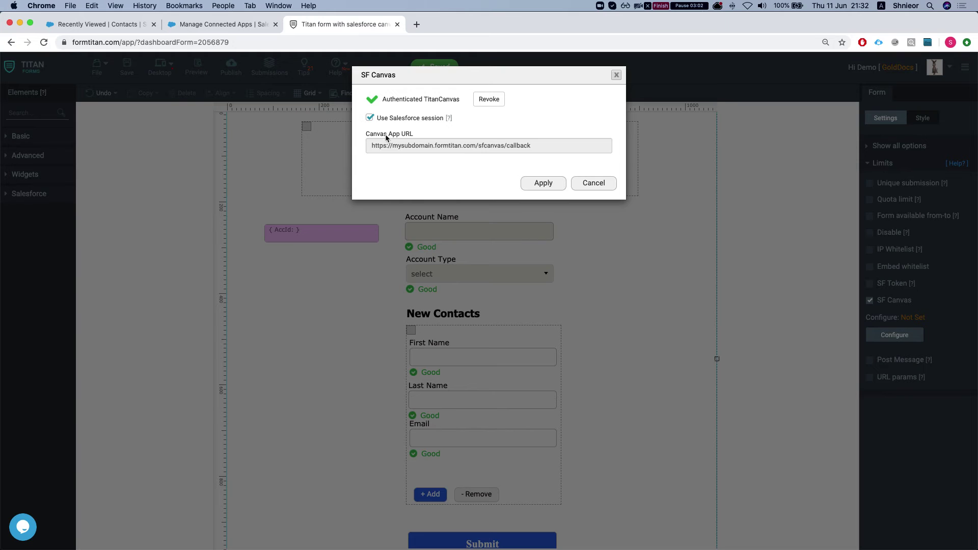
- Enable Use Salesforce session and apply the SF Canvas configuration
left_click(368, 117)
left_click(543, 183)
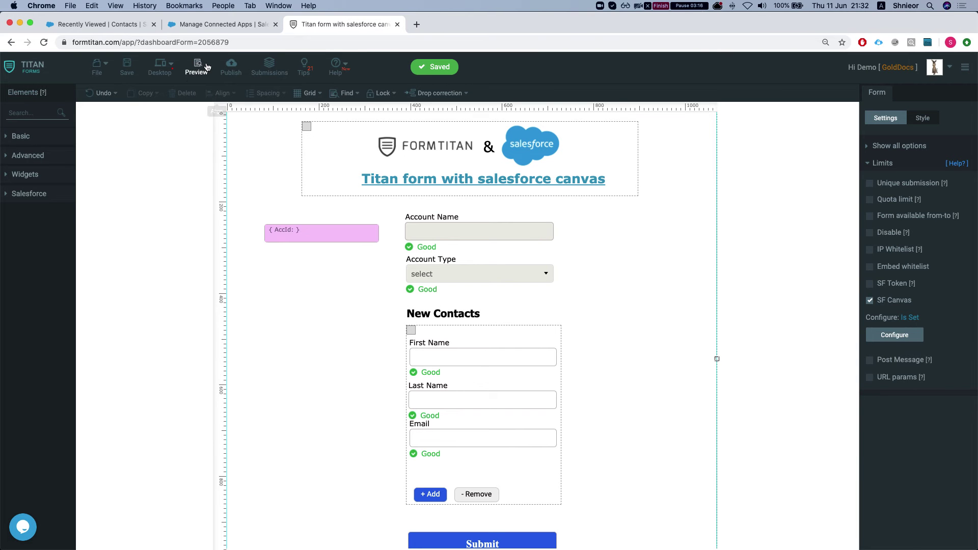
left_click(219, 24)
- Search Quick Find for 'connect' and open Manage Connected Apps in a new tab
scroll(365, 232, "down", 5)
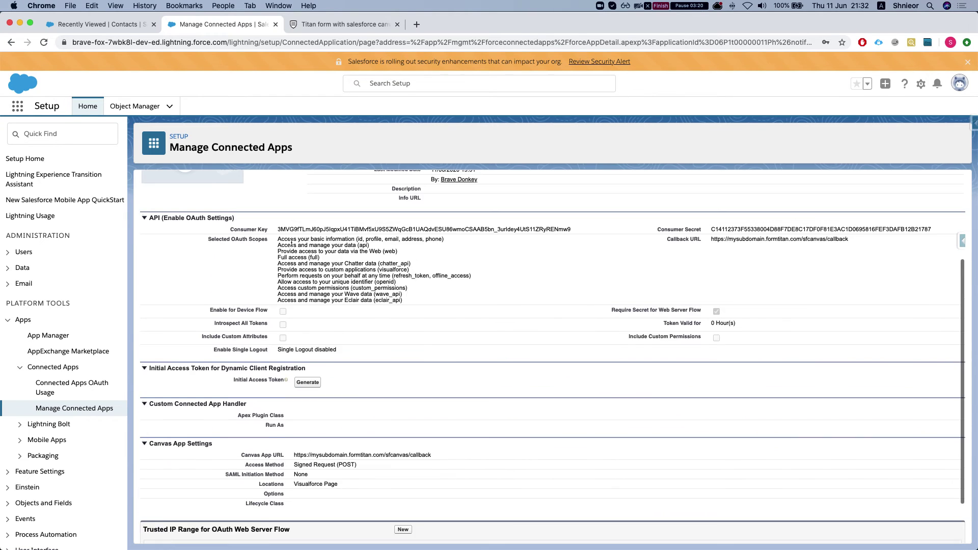
scroll(291, 243, "up", 5)
left_click(105, 143)
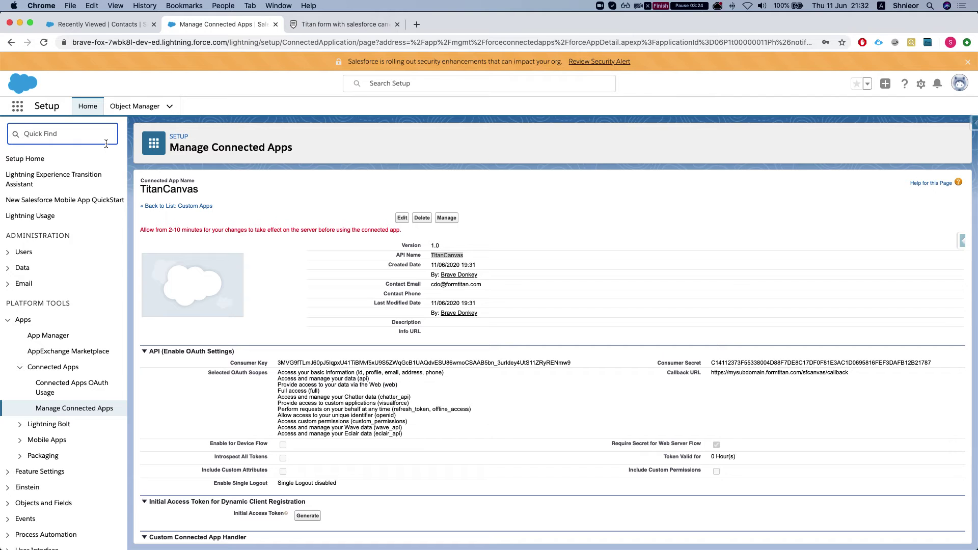
type("a")
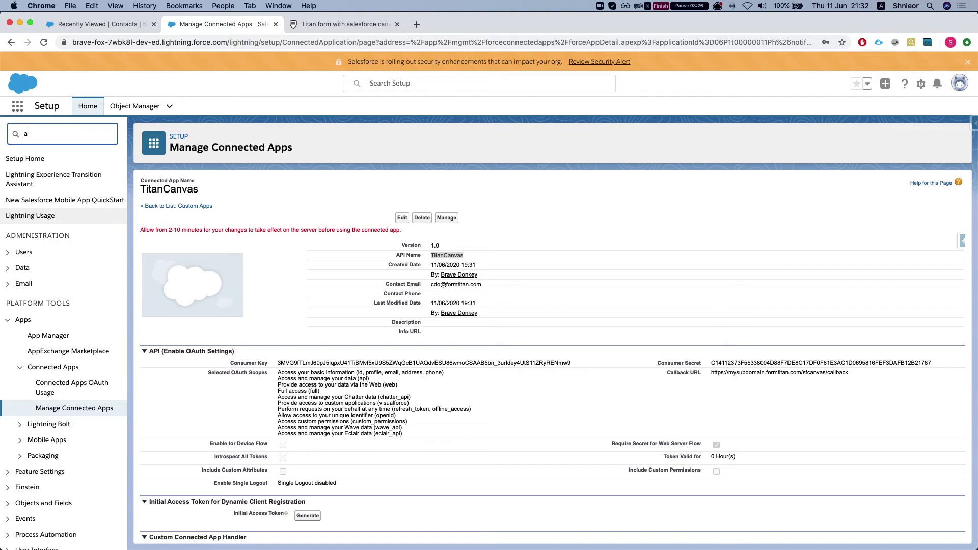
key("BackSpace")
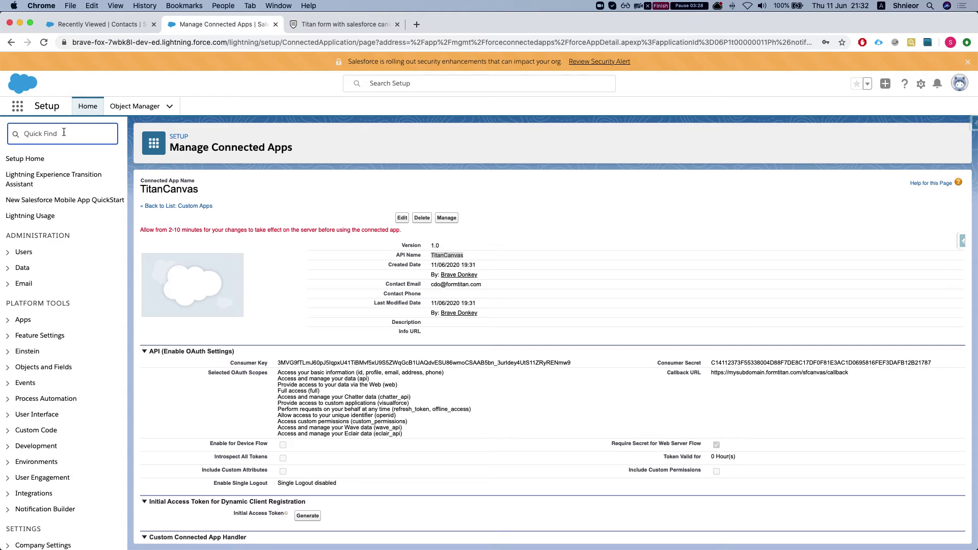
type("connect")
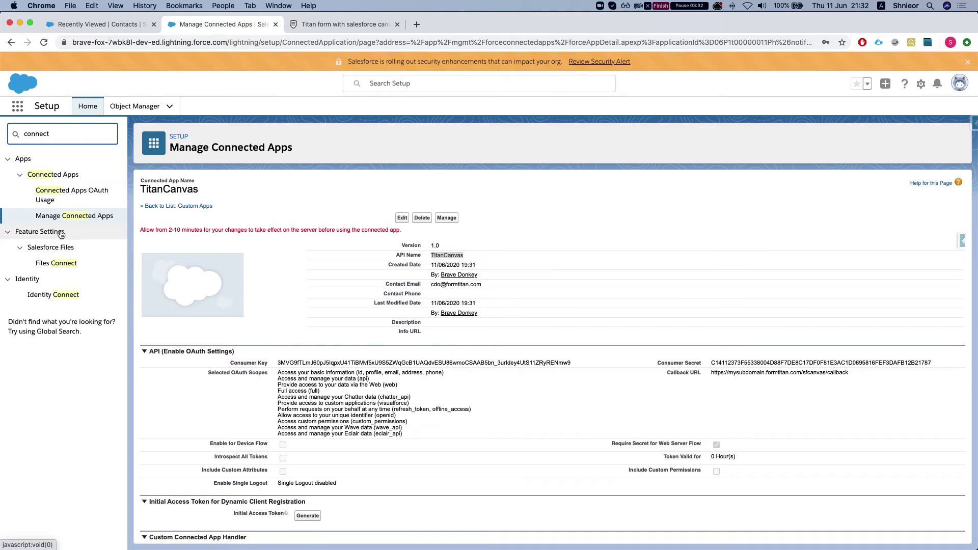
left_click(79, 218, "super")
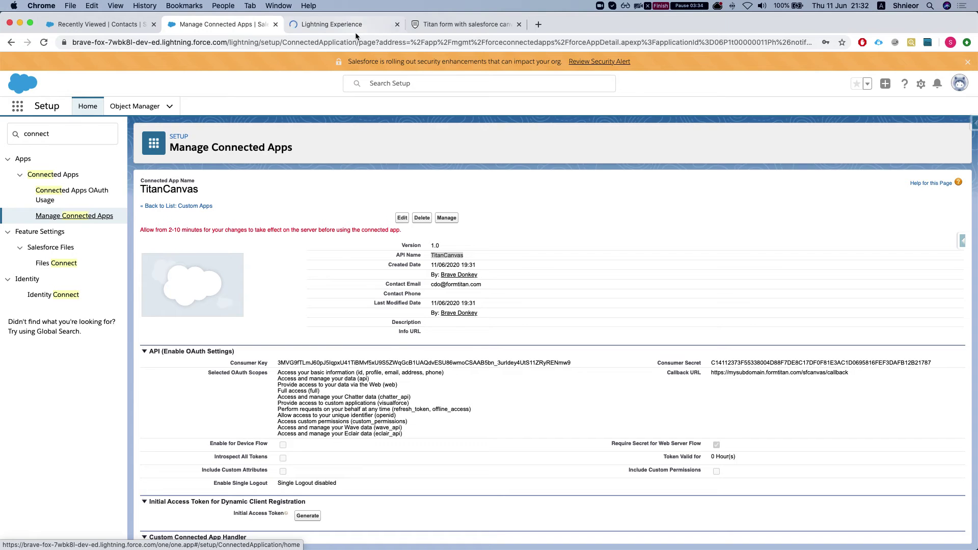
left_click(337, 22)
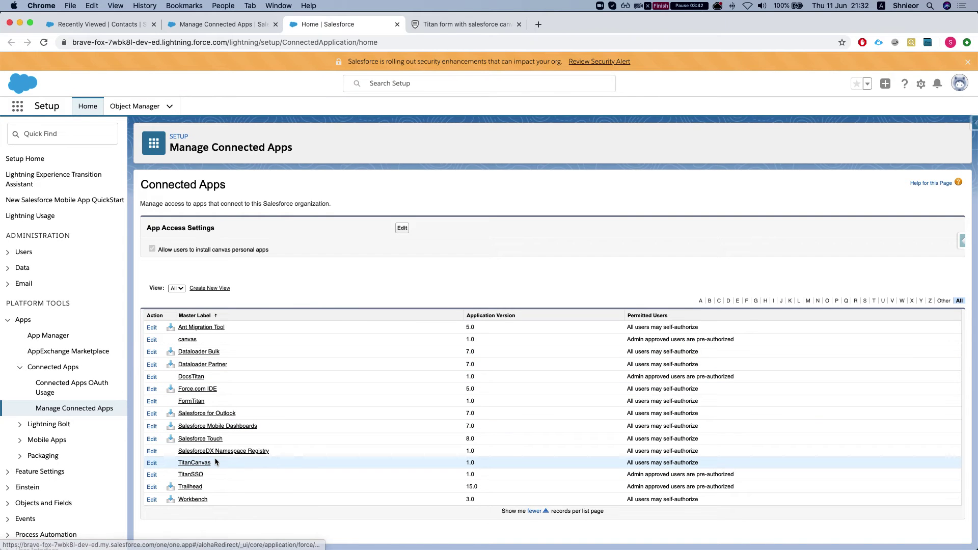
- Set TitanCanvas Permitted Users to 'Admin approved users are pre-authorized' and save the policy
left_click(215, 462)
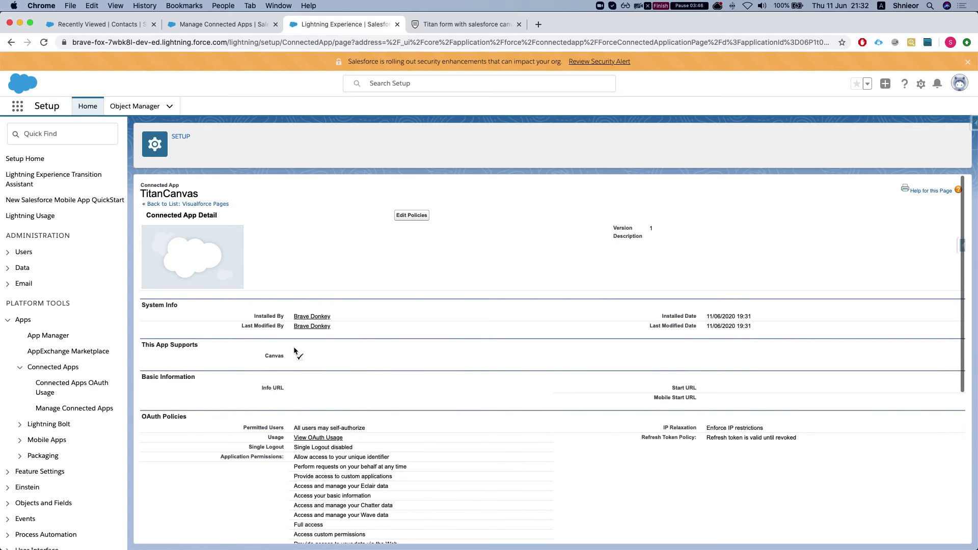
left_click(410, 215)
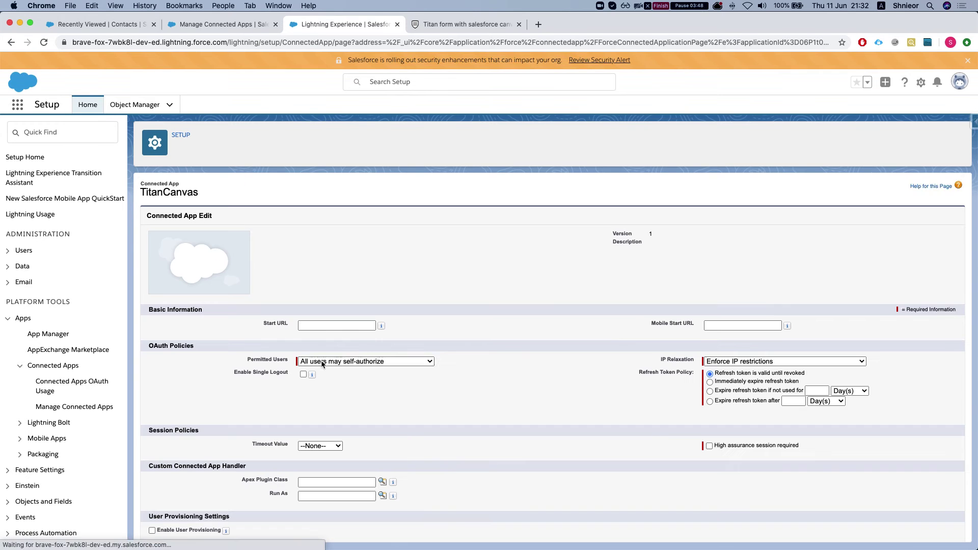
left_click(345, 337)
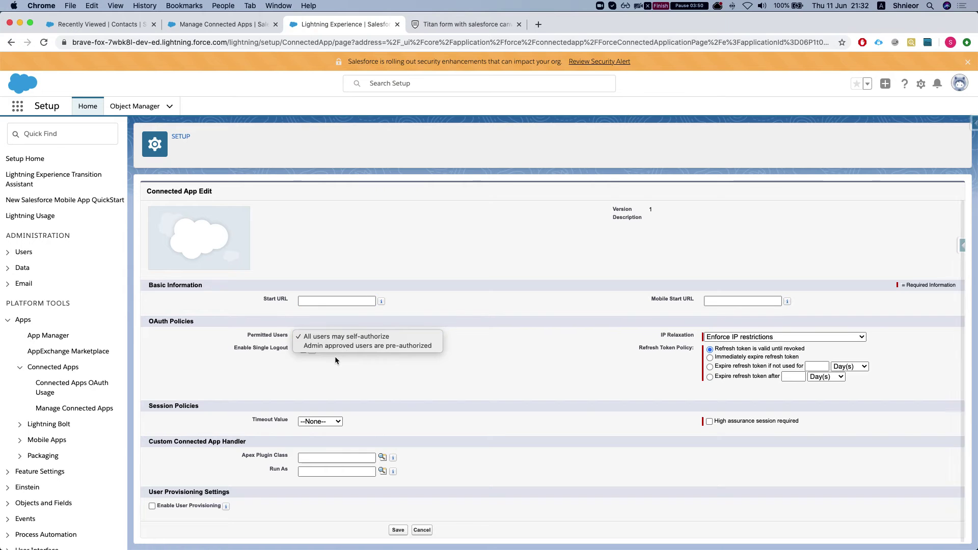
left_click(338, 348)
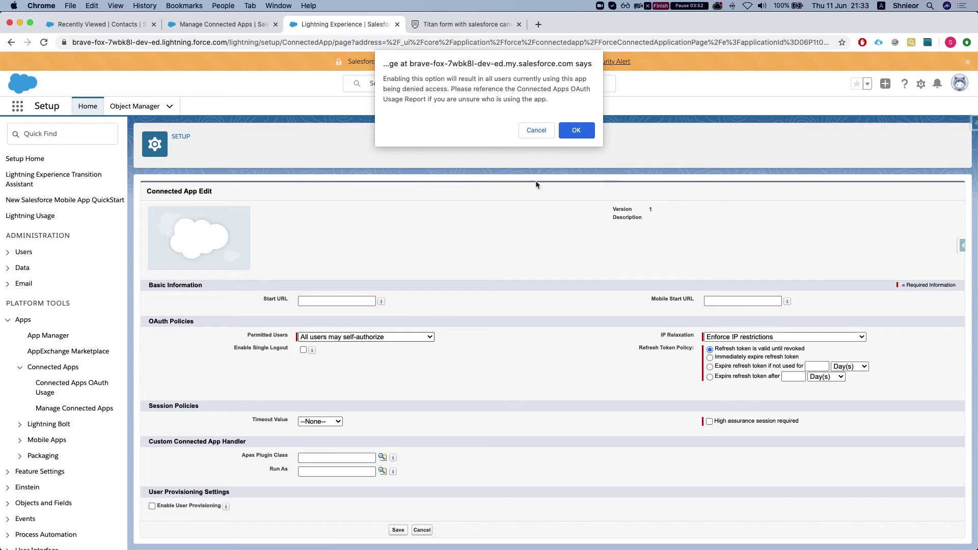
left_click(576, 131)
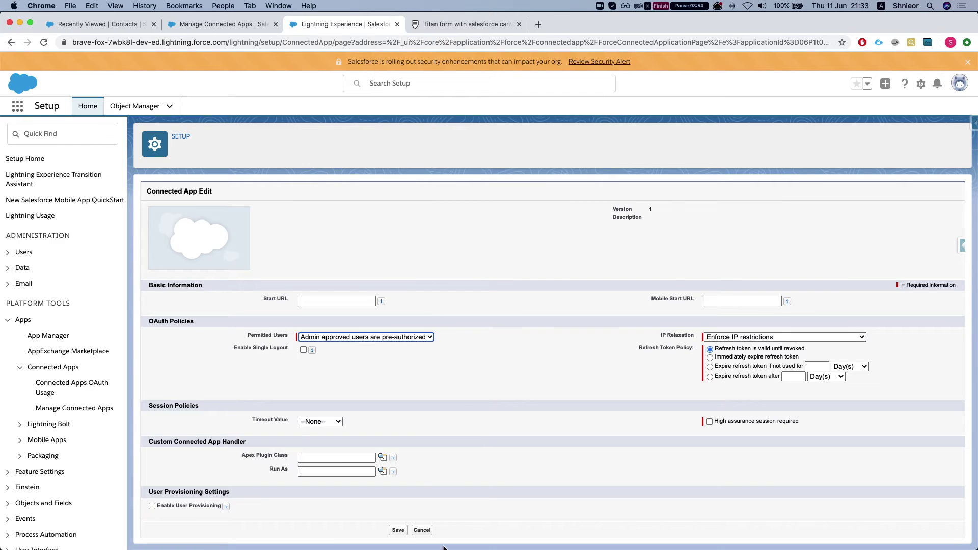
left_click(403, 532)
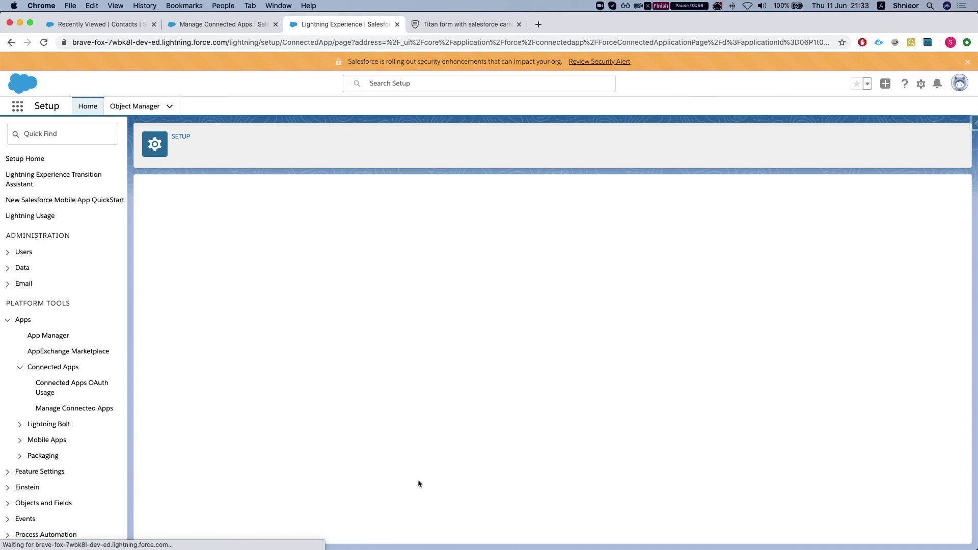
scroll(448, 466, "down", 10)
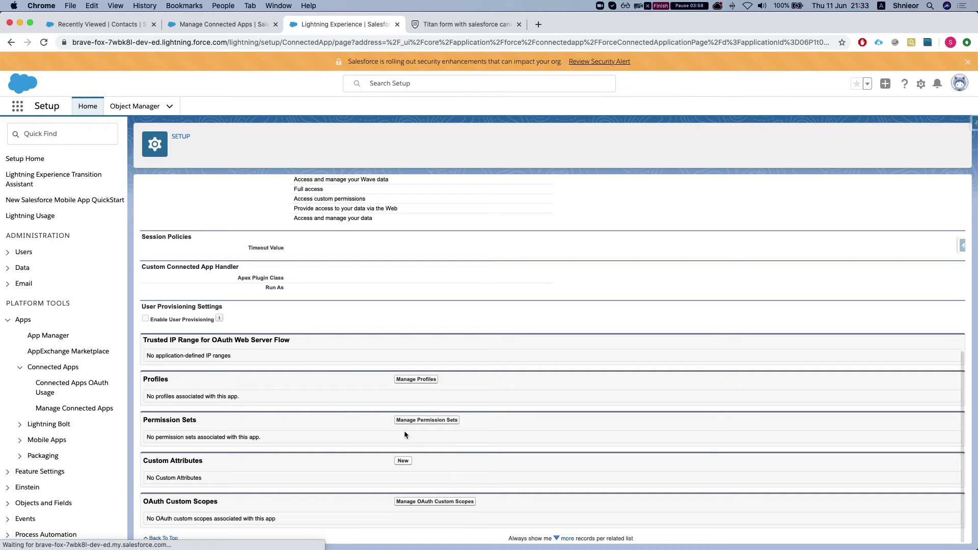
- Grant the System Administrator, Gold Partner User and Gold Partner User clone profiles access to TitanCanvas
left_click(410, 379)
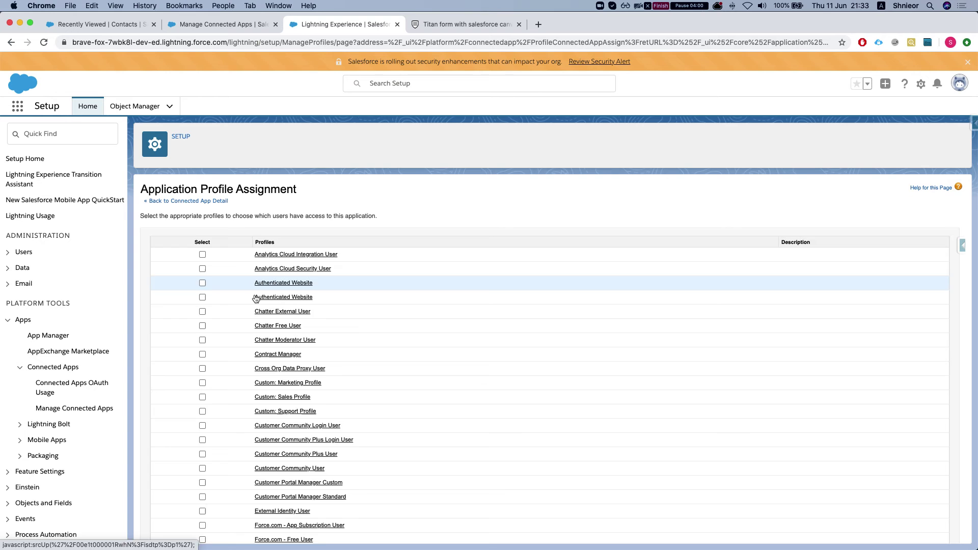
scroll(213, 340, "down", 3)
scroll(212, 340, "down", 8)
left_click(202, 472)
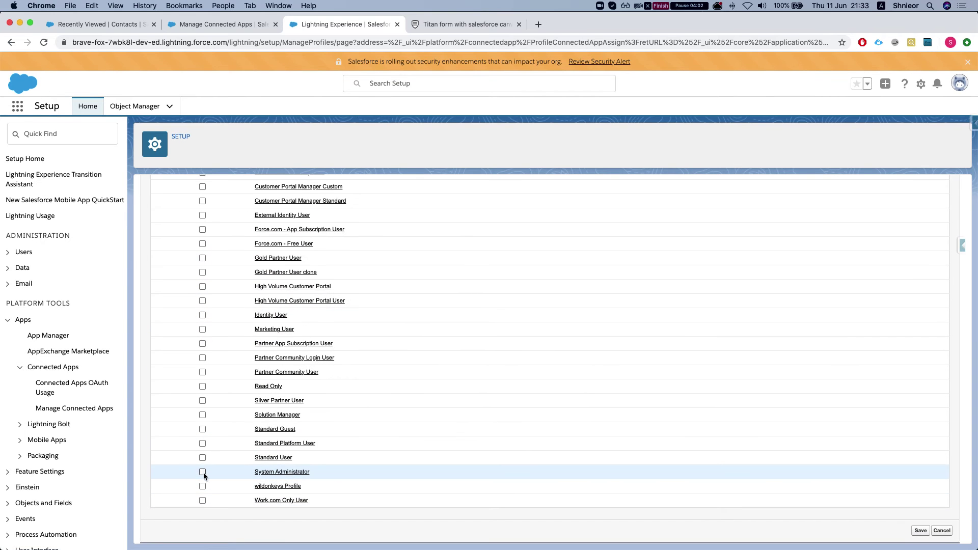
key("super+f")
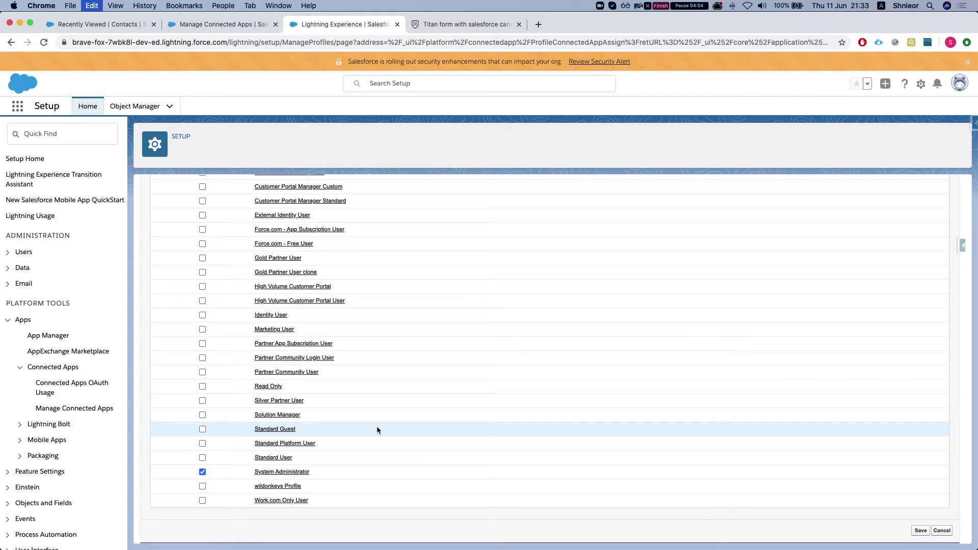
type("par")
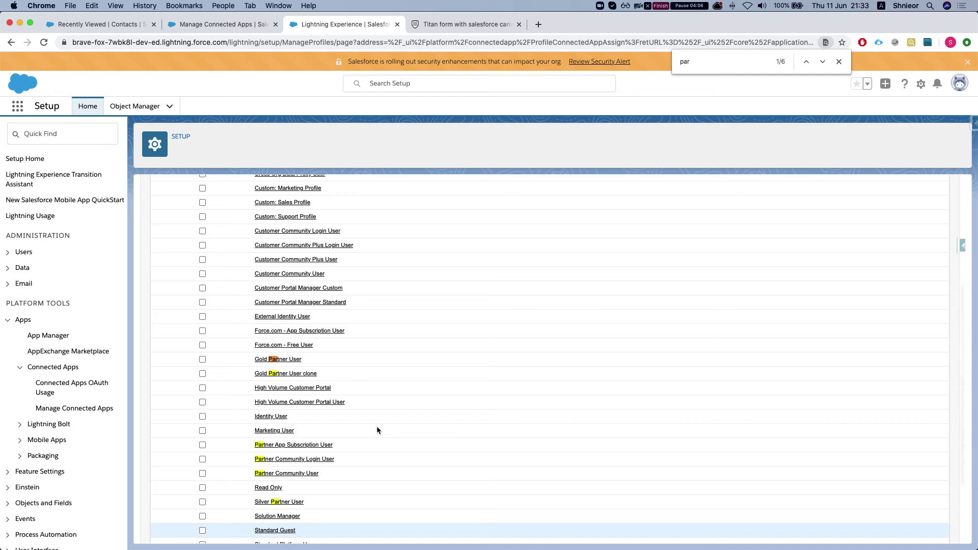
type("t")
left_click(202, 360)
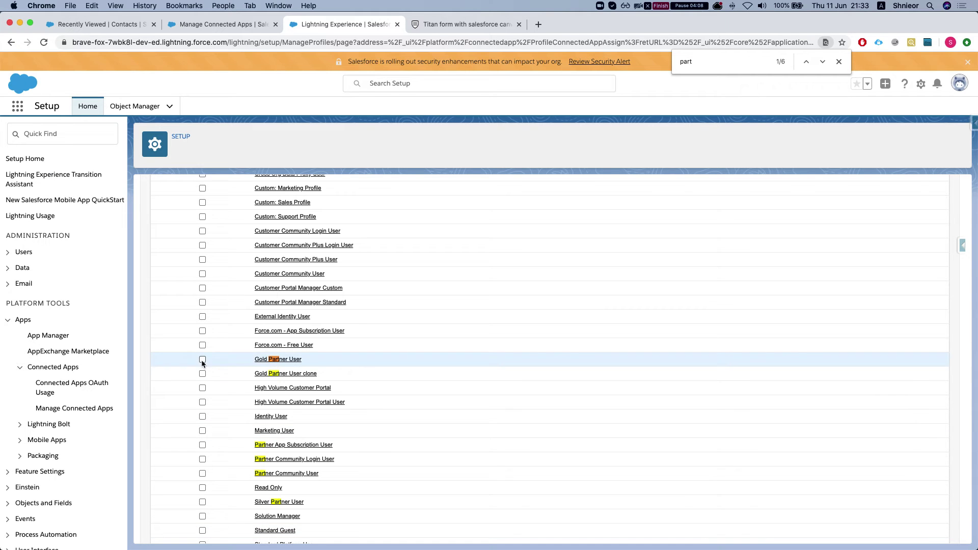
left_click(202, 373)
scroll(561, 459, "down", 3)
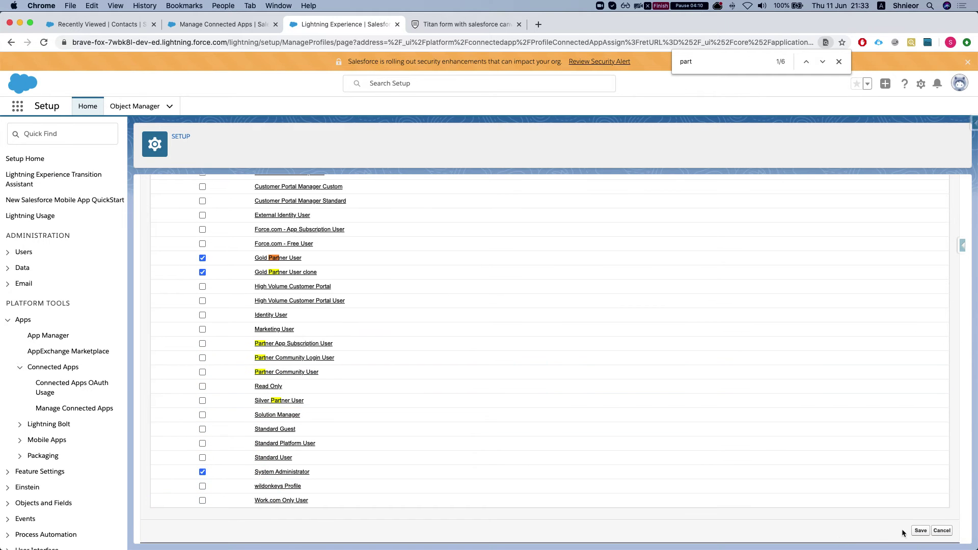
left_click(917, 530)
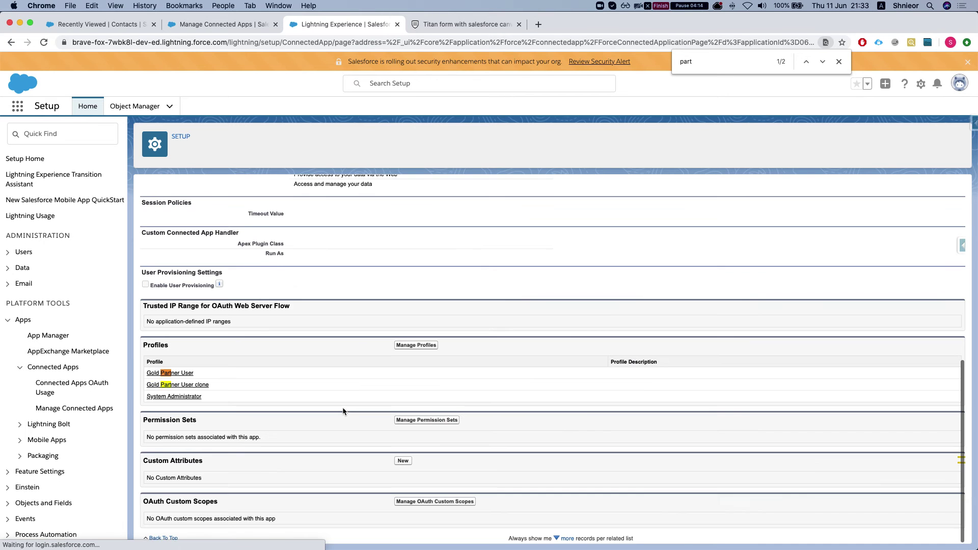
scroll(326, 443, "up", 10)
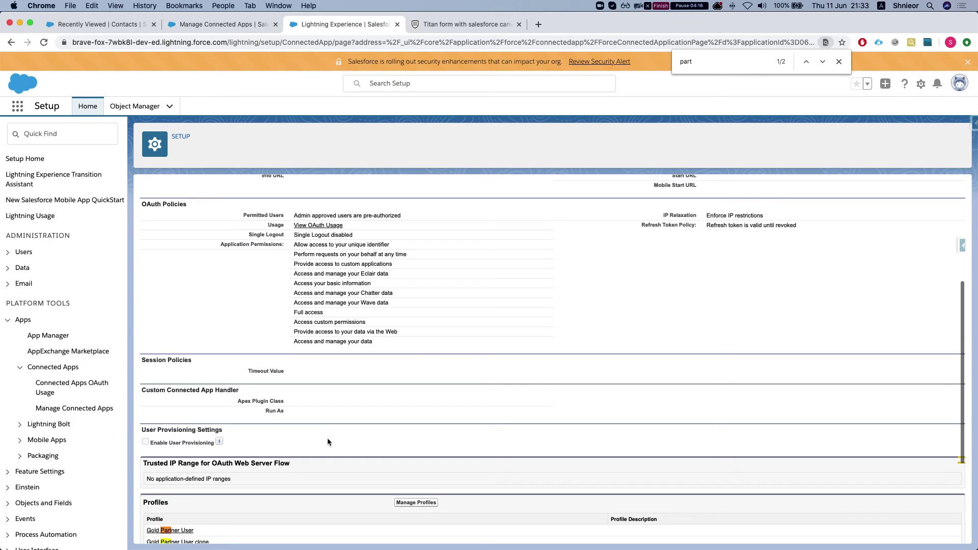
scroll(306, 418, "down", 10)
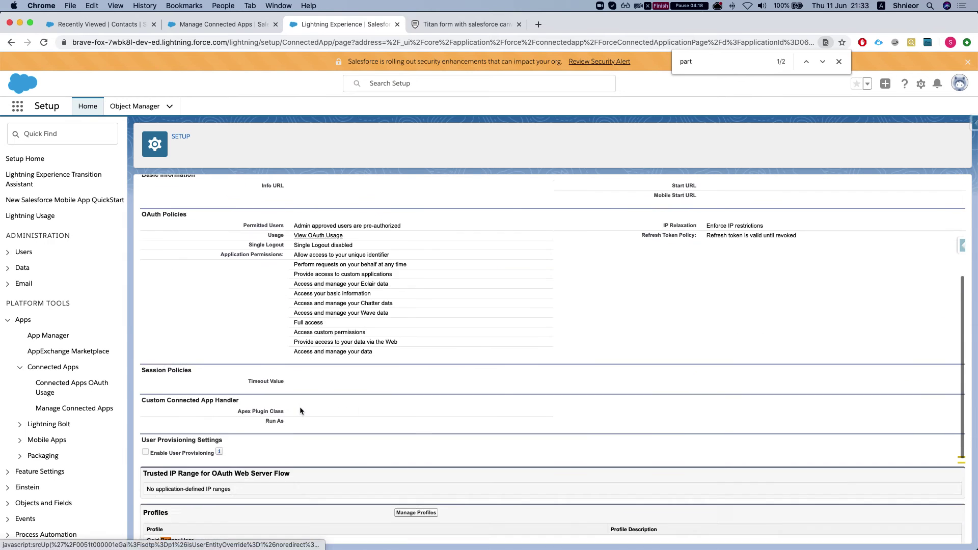
- Turn on Embed Mode under Style > Size & Position, then return to the Limits settings
left_click(446, 24)
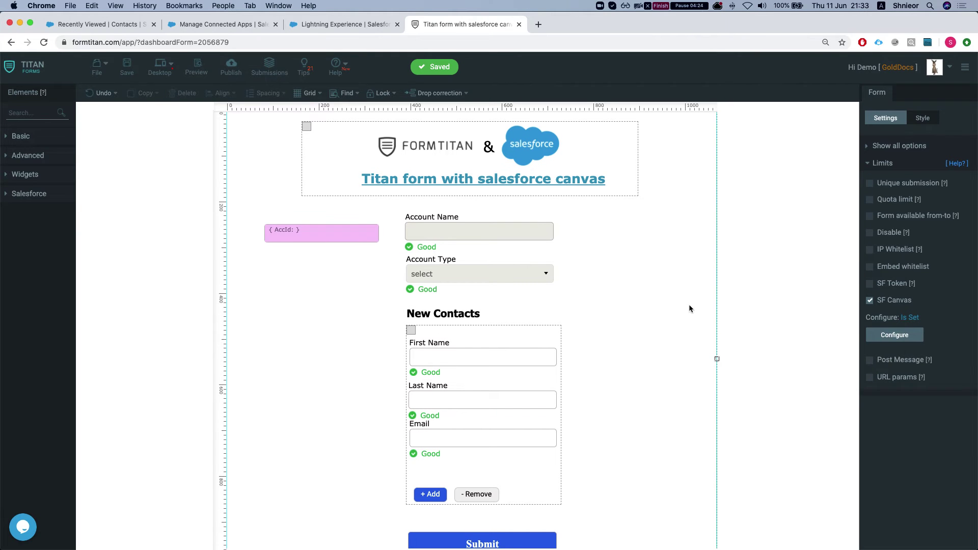
left_click(892, 146)
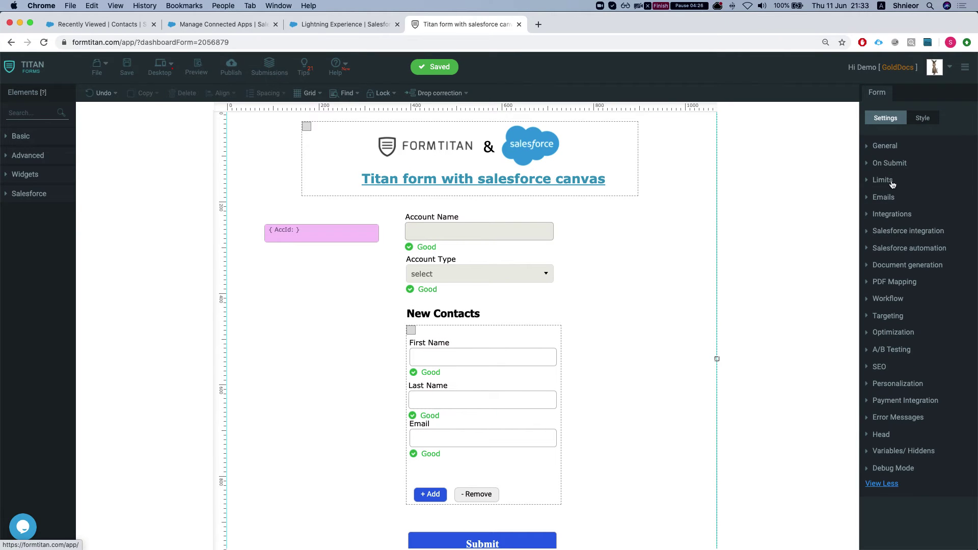
left_click(923, 121)
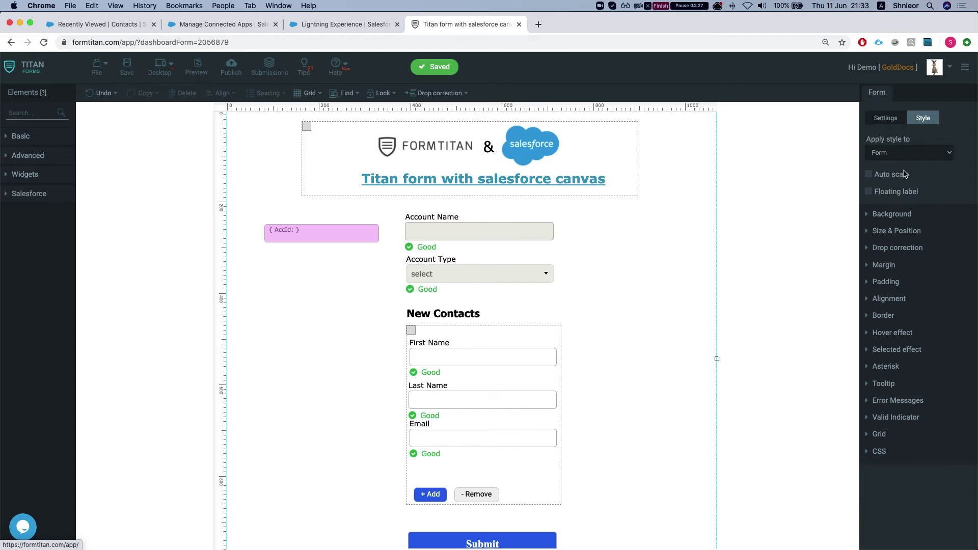
left_click(887, 233)
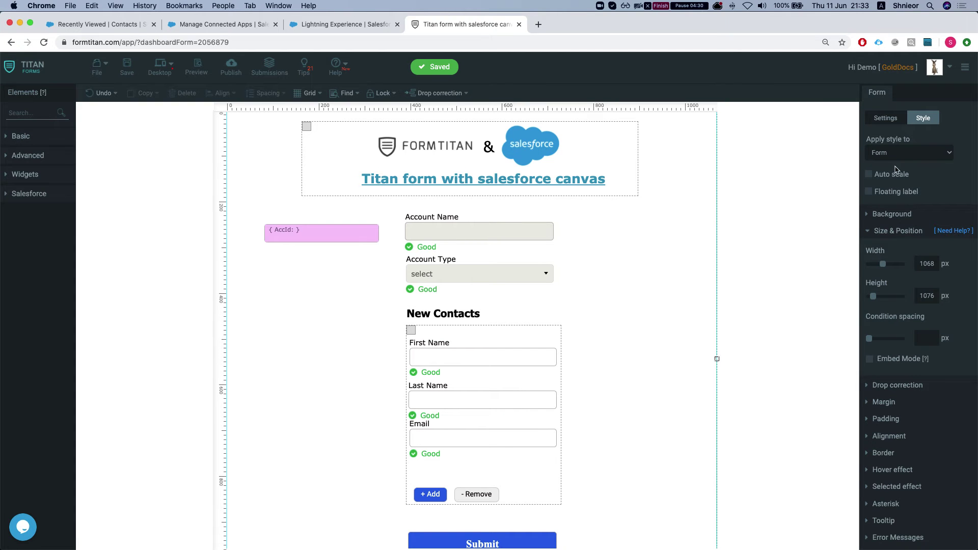
left_click(871, 360)
left_click(898, 119)
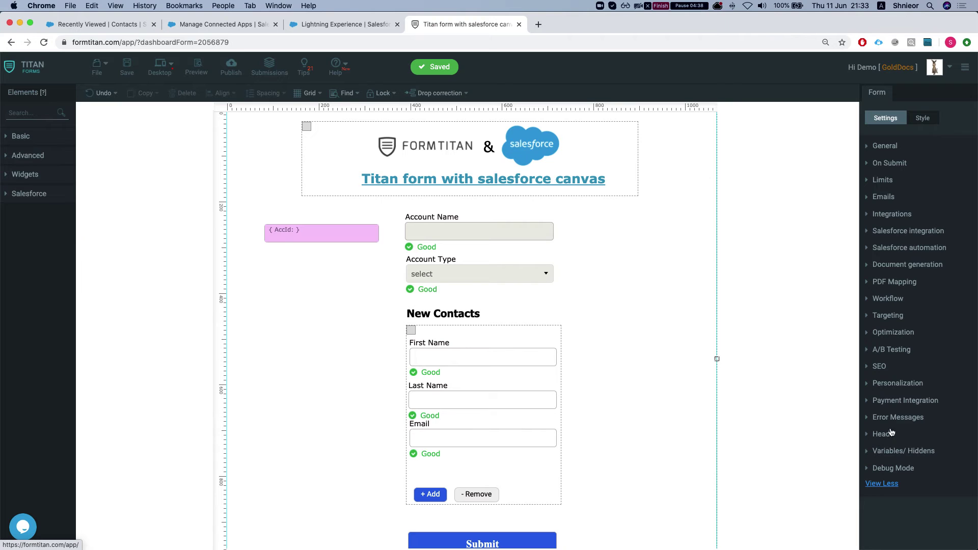
left_click(883, 181)
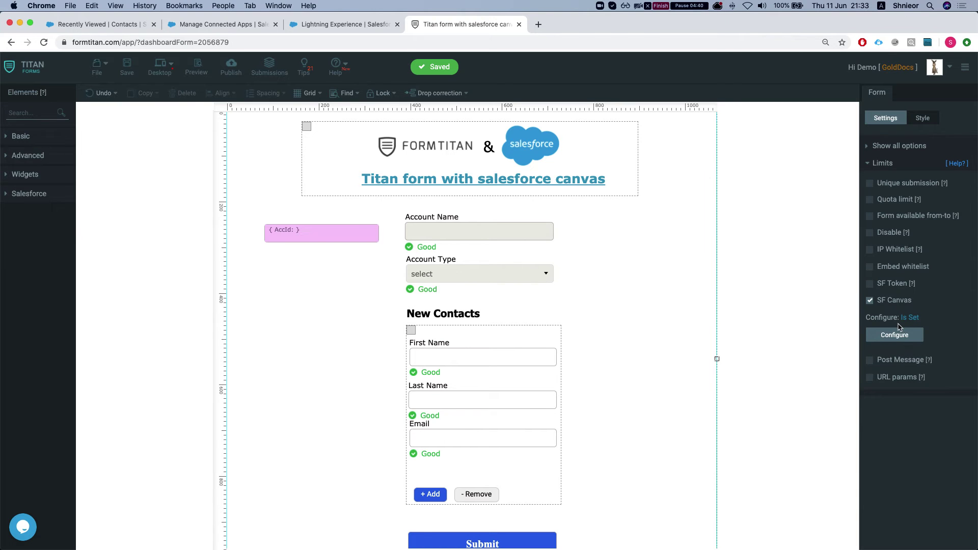
- Enable Post Message, allow all domains (*), and post form size changes
left_click(871, 361)
left_click(884, 394)
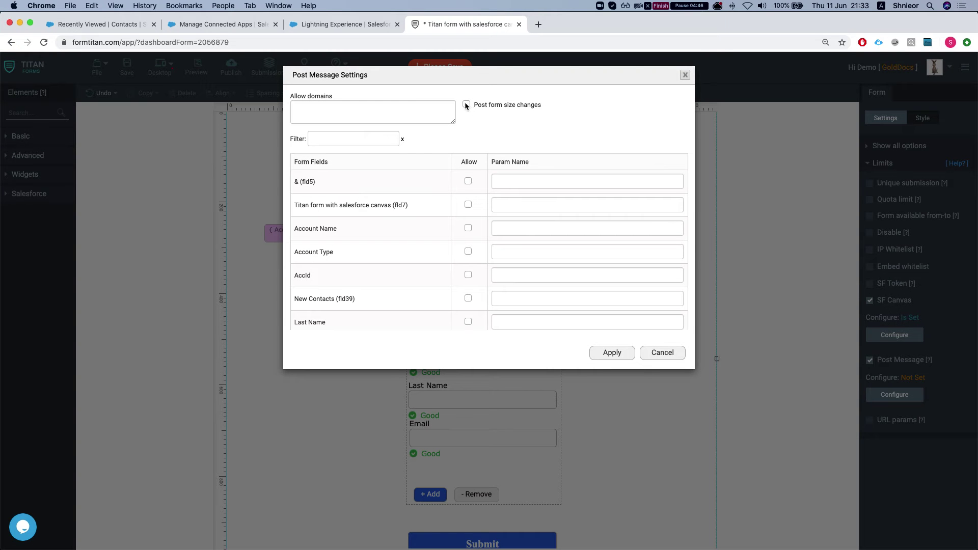
left_click(437, 111)
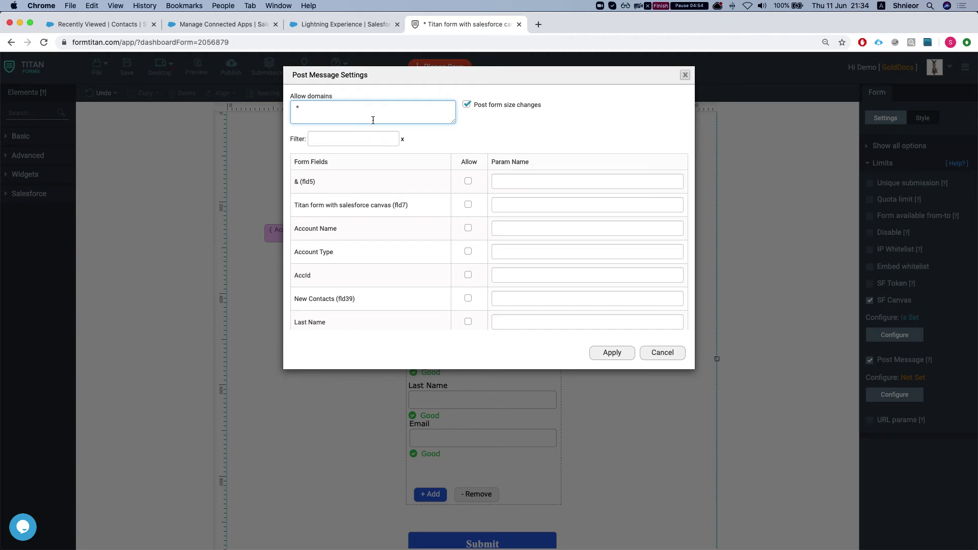
left_click_drag(304, 112, 309, 99)
left_click(608, 359)
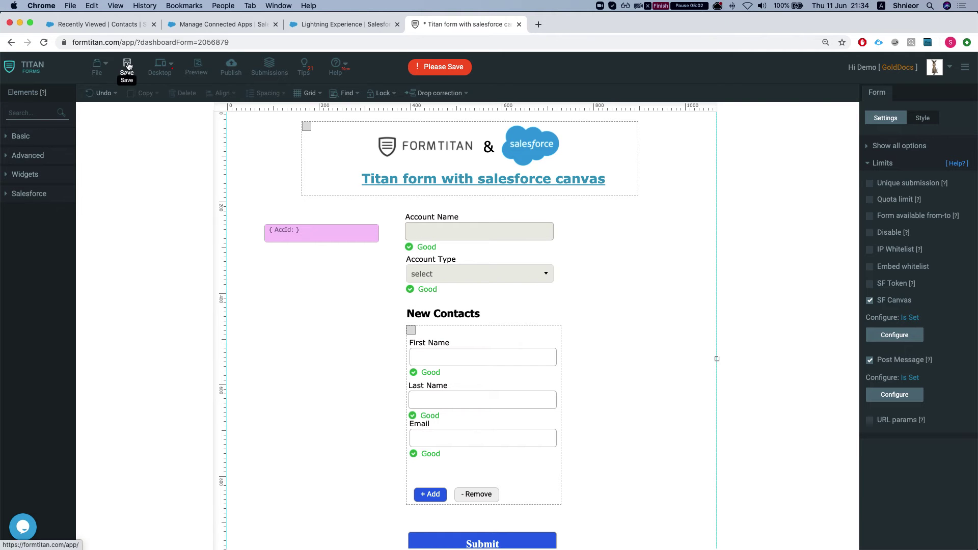
- Save the form and scroll to check it
left_click(128, 65)
scroll(571, 320, "down", 1)
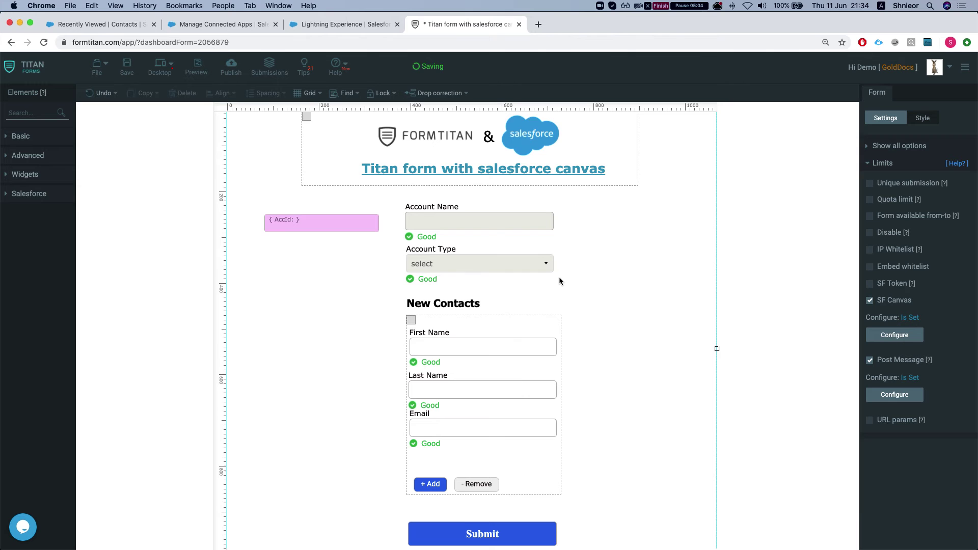
scroll(559, 276, "down", 4)
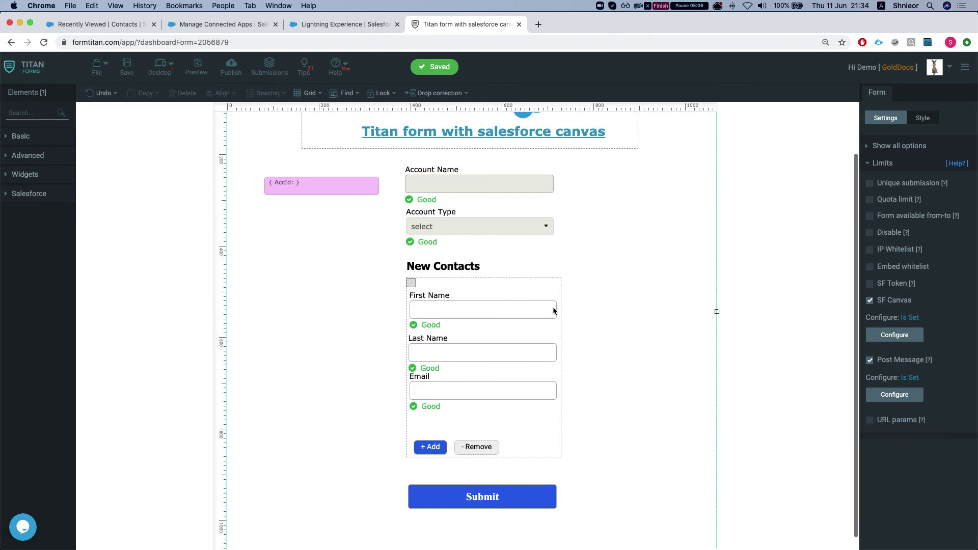
scroll(553, 310, "up", 2)
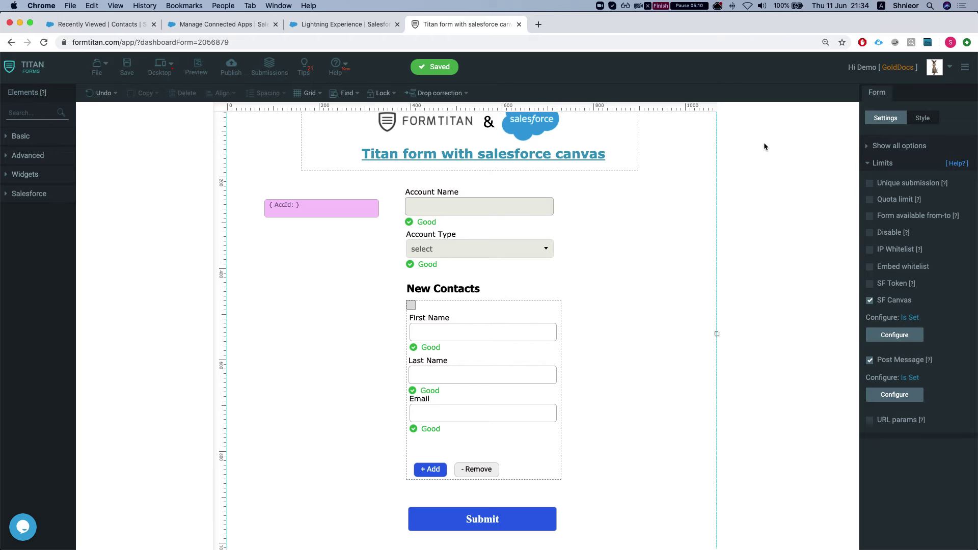
- Inspect the hidden AccId field's Basic settings, then deselect it to return to form settings
scroll(561, 280, "up", 1)
scroll(702, 323, "down", 2)
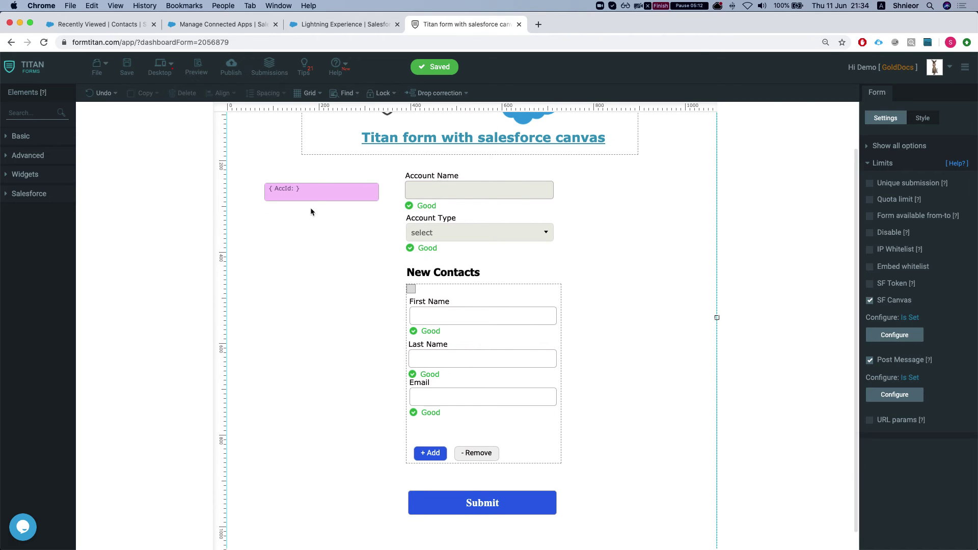
left_click(312, 193)
left_click(319, 193)
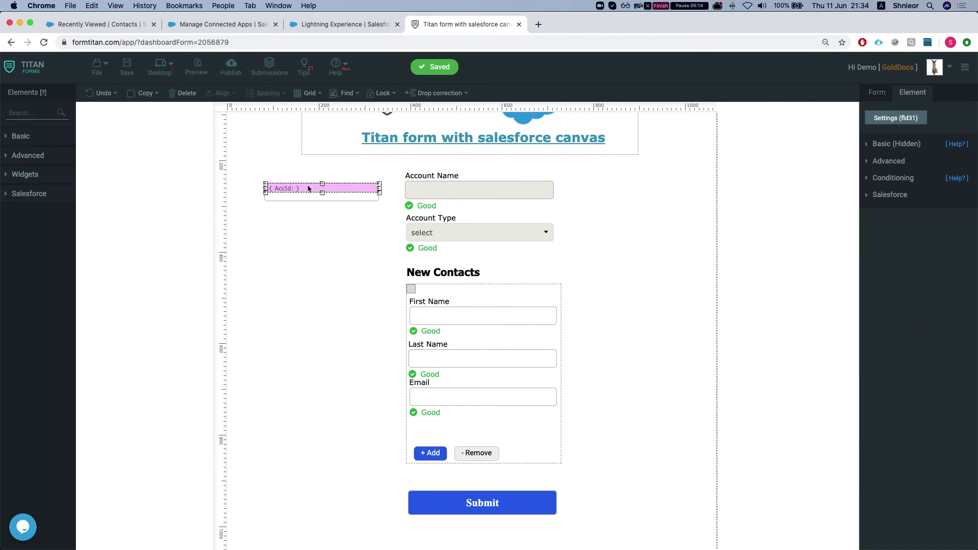
left_click(886, 147)
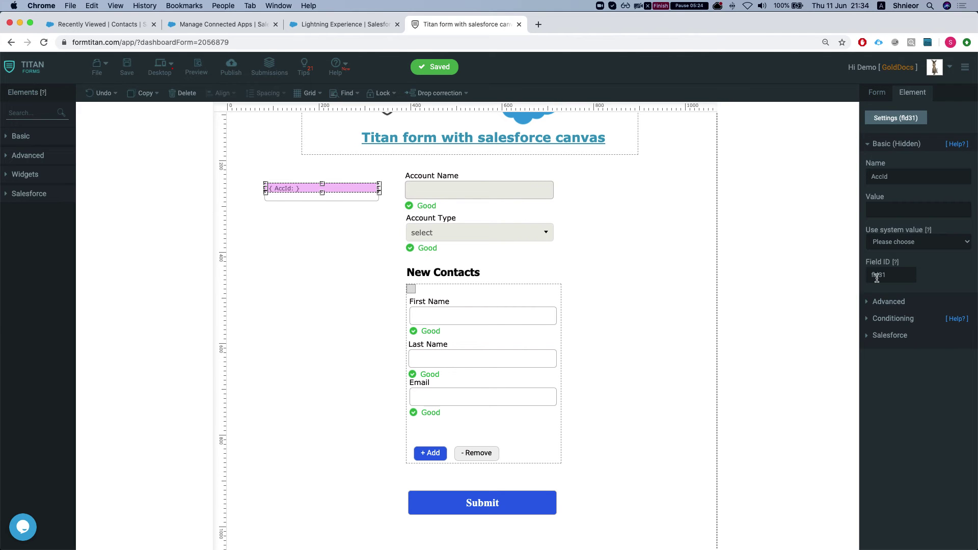
left_click(812, 279)
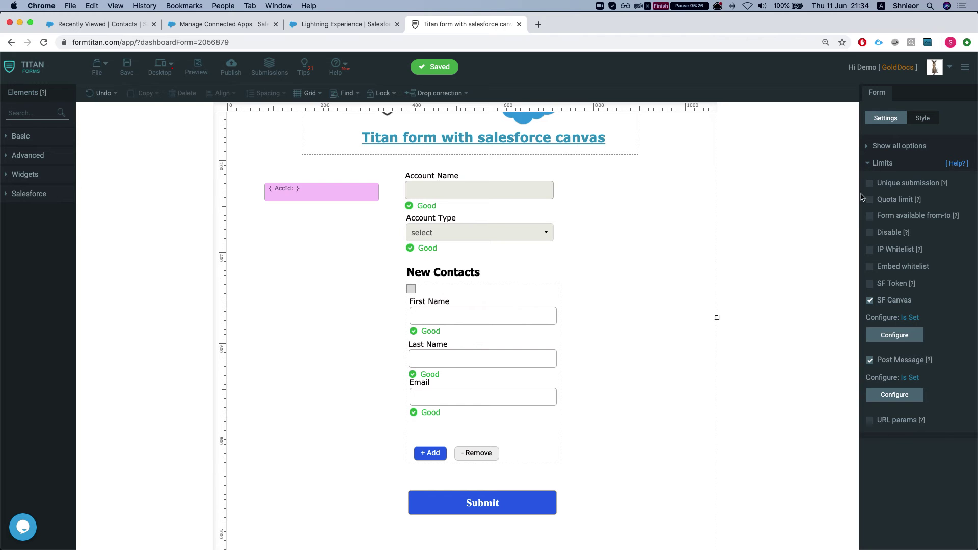
- Map the AccId field to URL parameter 'accid' with Allow ticked, apply, and save the form
left_click(872, 422)
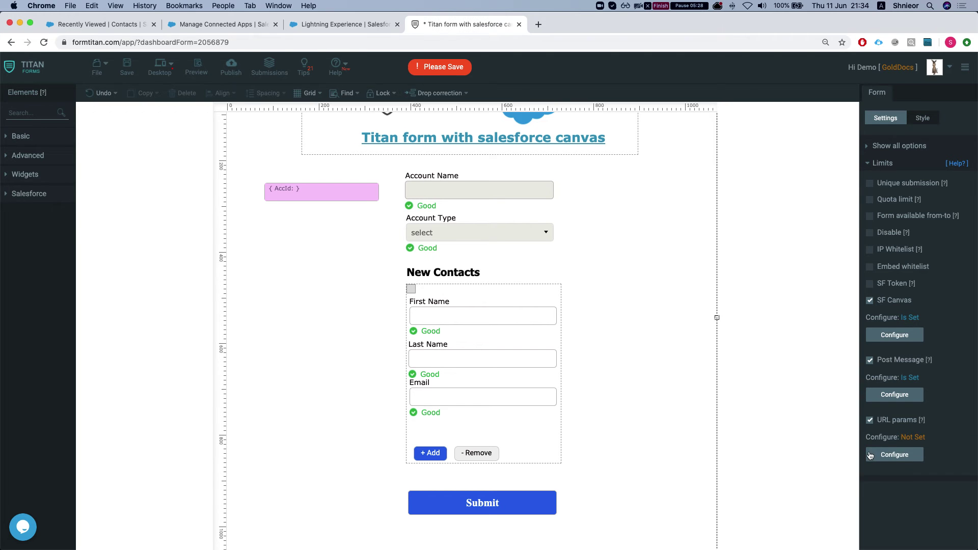
left_click(889, 455)
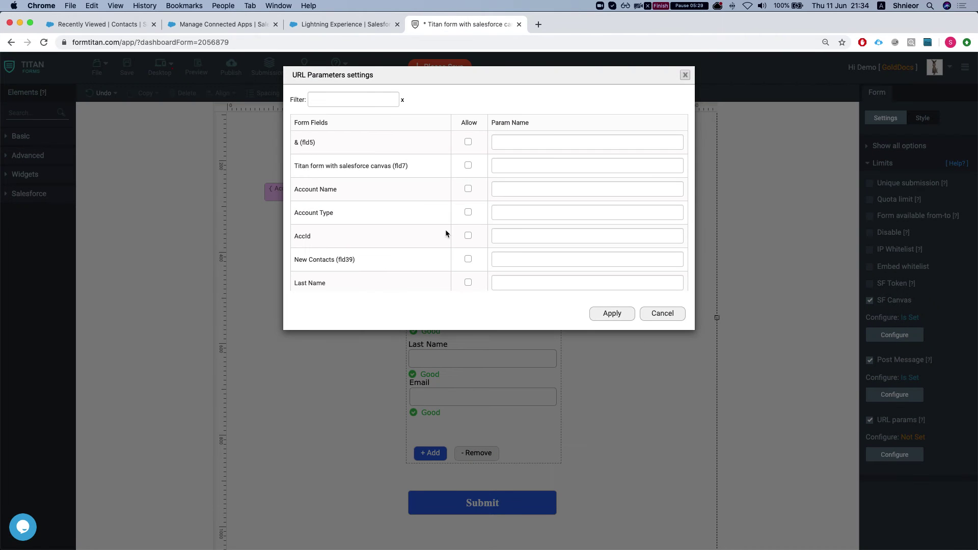
left_click(375, 99)
type("acc")
left_click(526, 189)
type("acc")
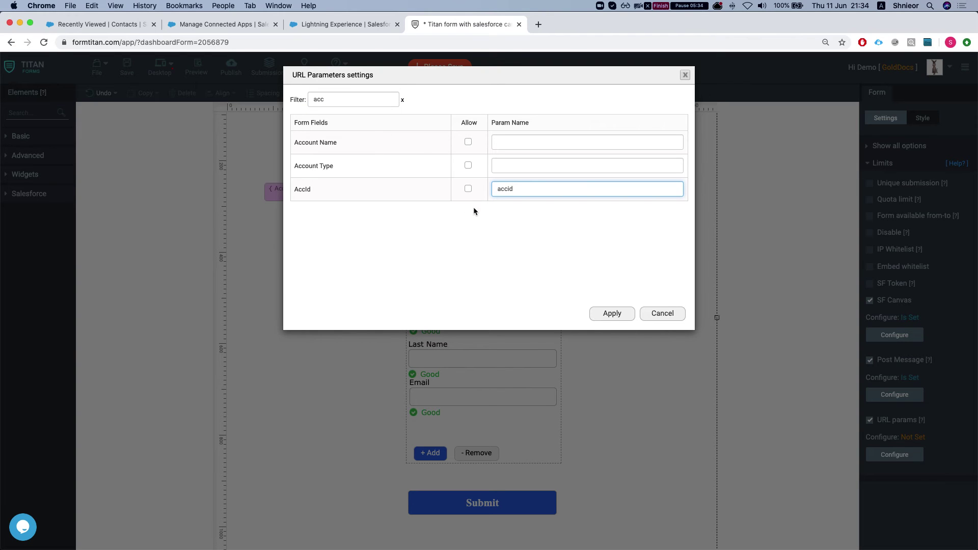
left_click(469, 189)
left_click(509, 189)
left_click(612, 314)
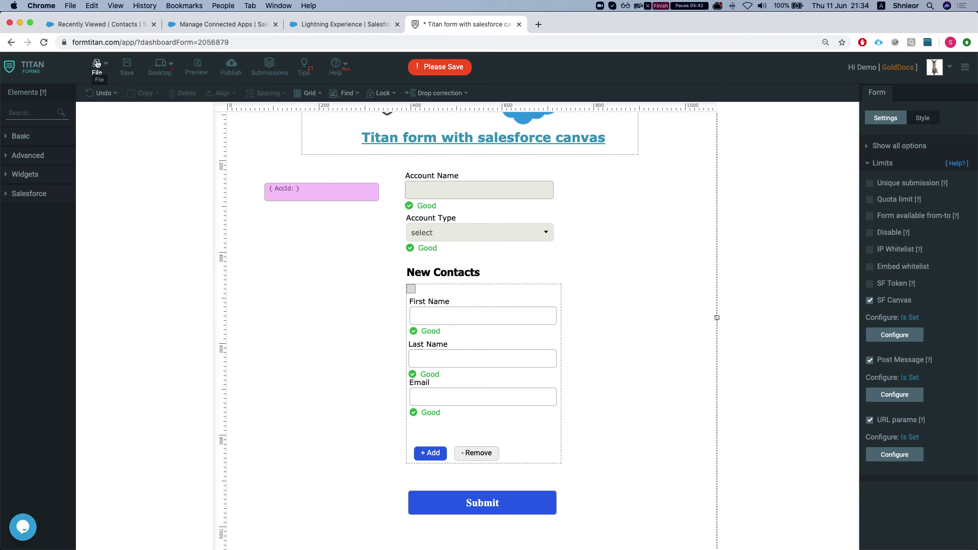
left_click(127, 66)
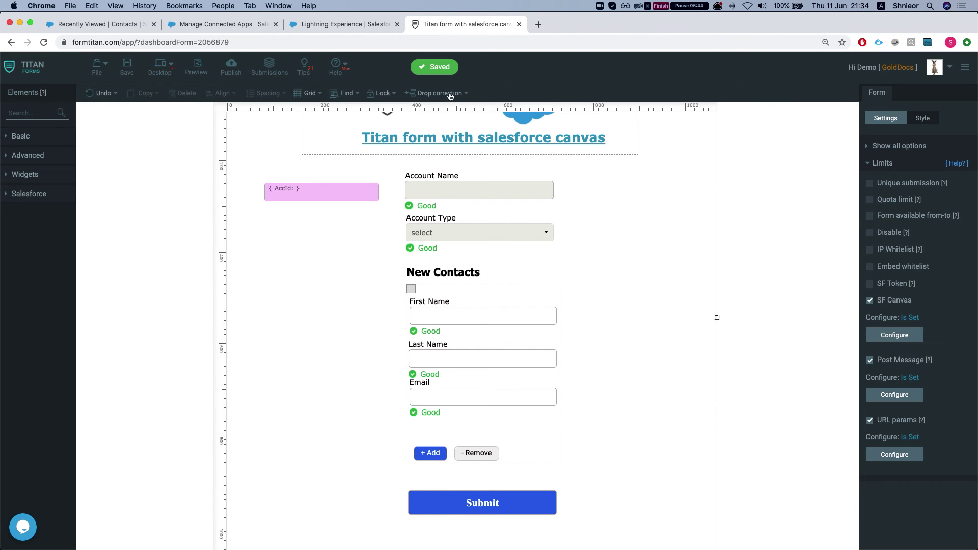
- Set up Salesforce canvas publishing for Account with auto sizing and AccId as record ID
left_click(231, 66)
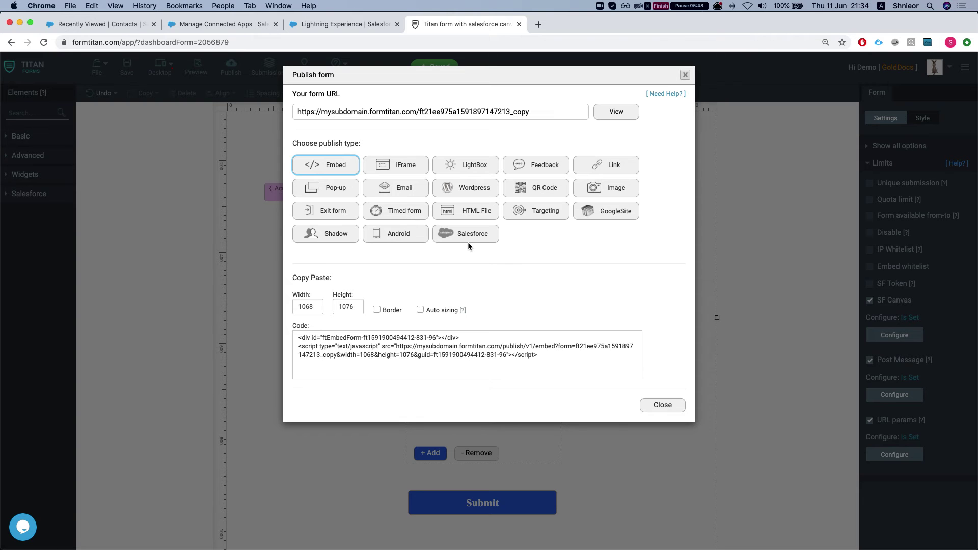
left_click(460, 239)
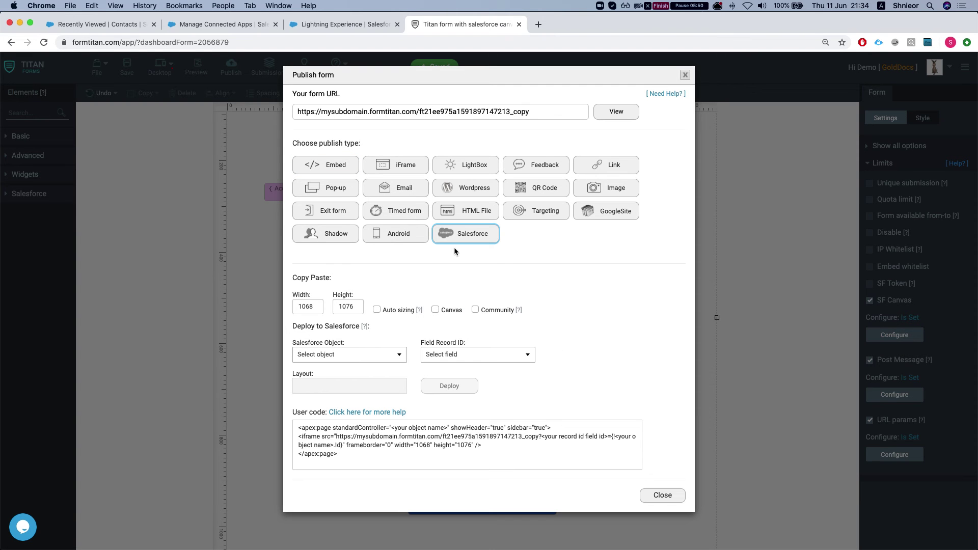
left_click(377, 310)
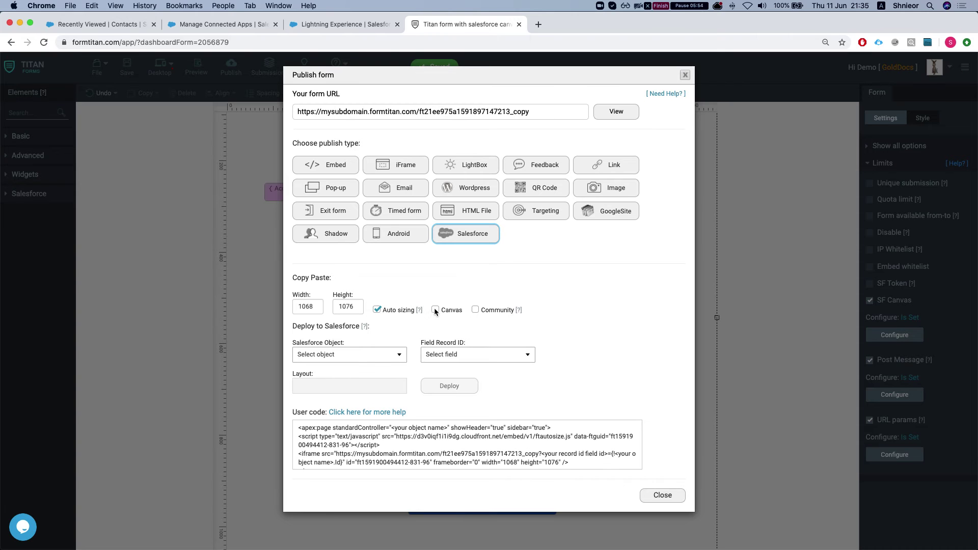
left_click(435, 310)
left_click(381, 355)
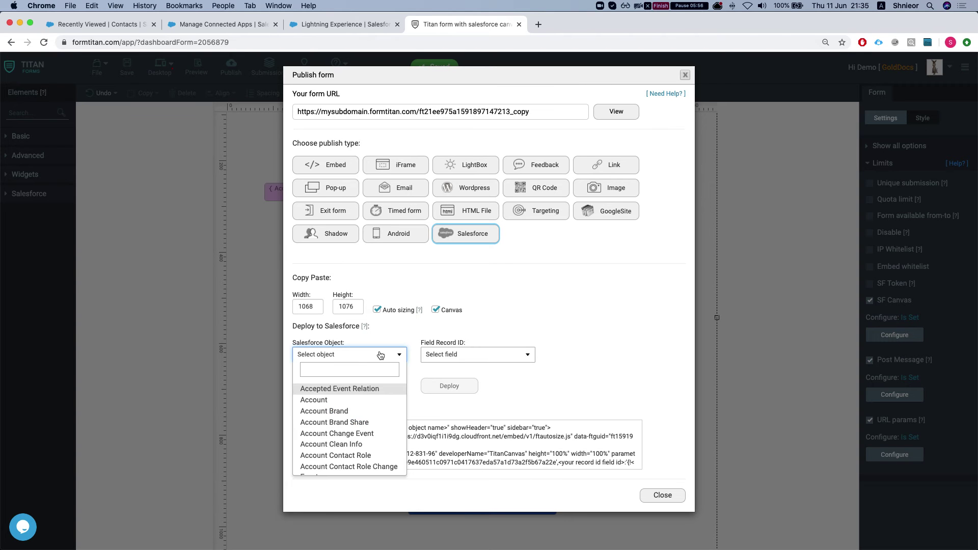
left_click(337, 400)
left_click(455, 356)
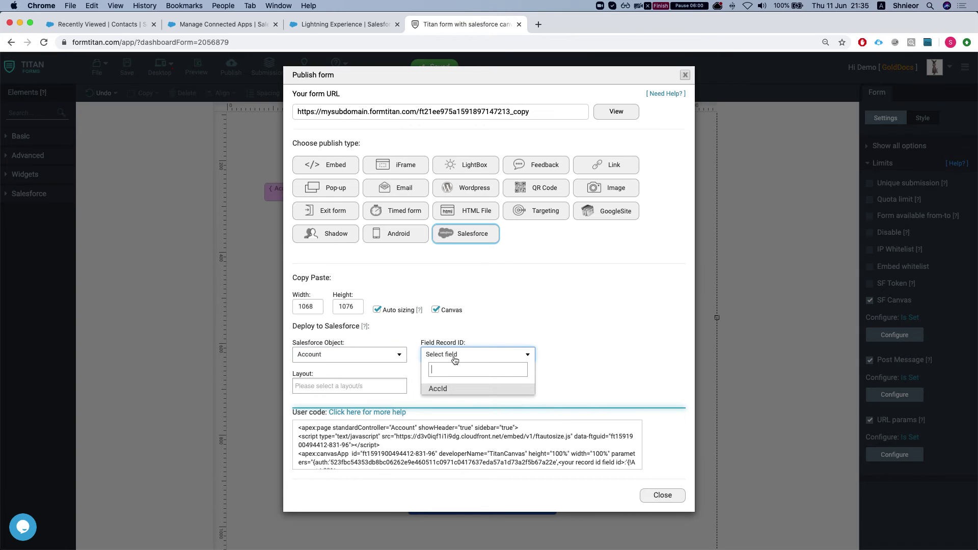
left_click(437, 391)
- Copy the generated user code
scroll(511, 445, "down", 1)
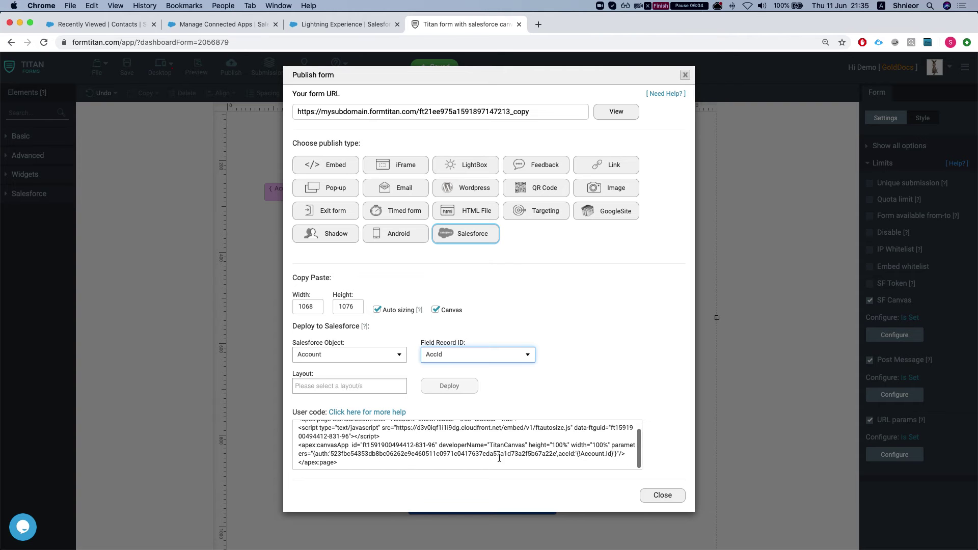
left_click(500, 459)
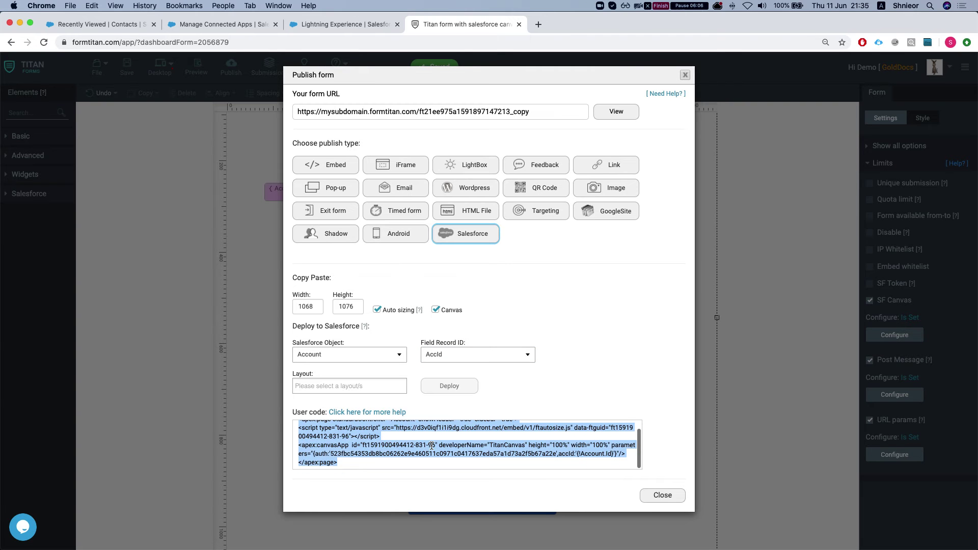
key("super+c")
- Start a new Visualforce page from Setup's Visualforce Pages list, found via Quick Find 'visual'
left_click(309, 26)
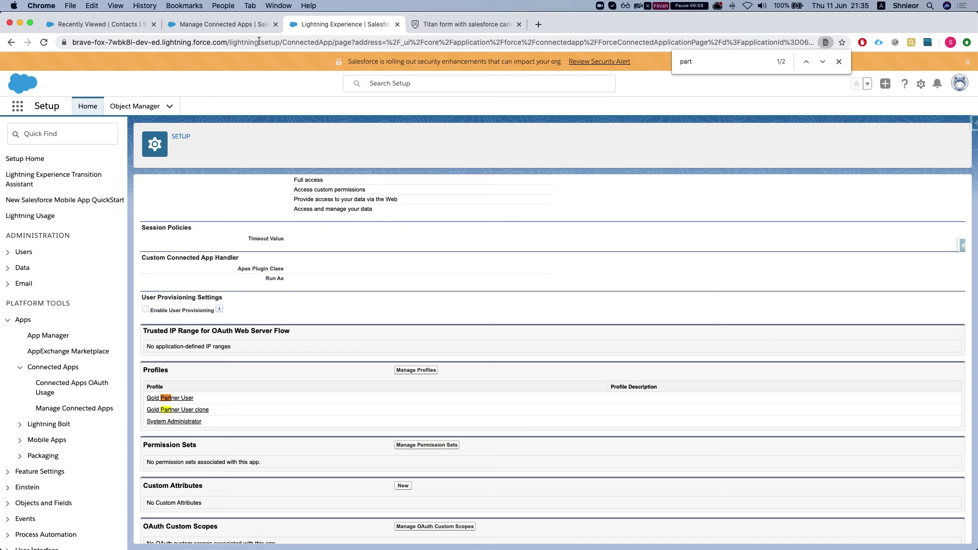
left_click(57, 134)
type("visual")
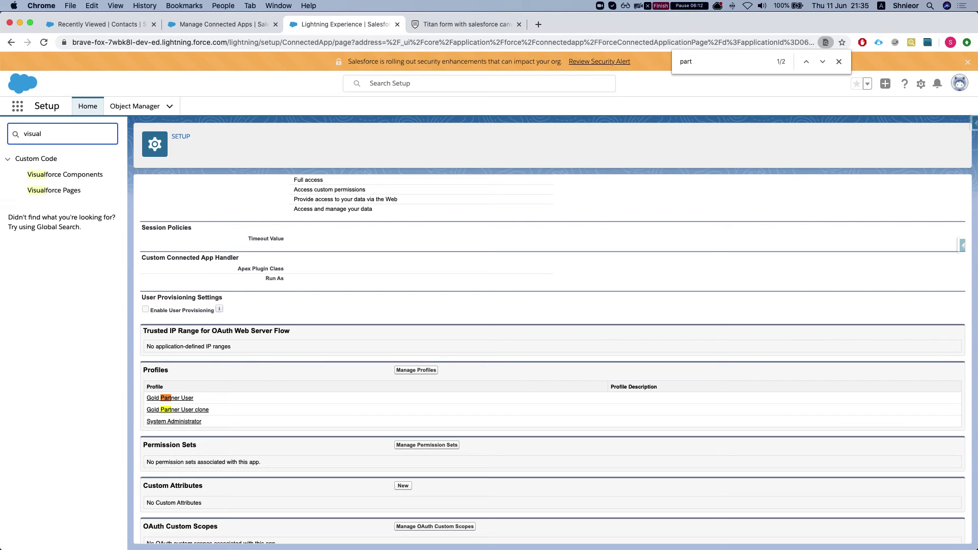
left_click(36, 190)
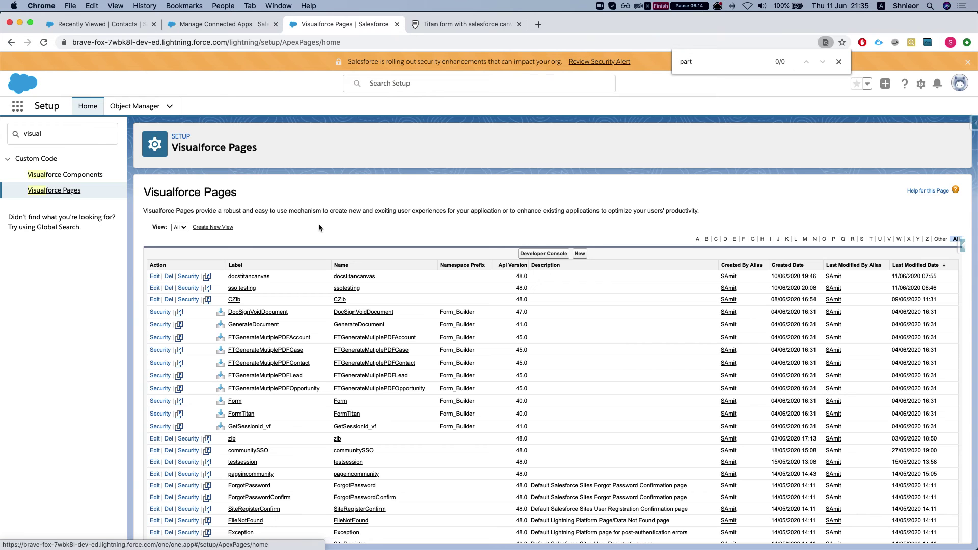
left_click(580, 255)
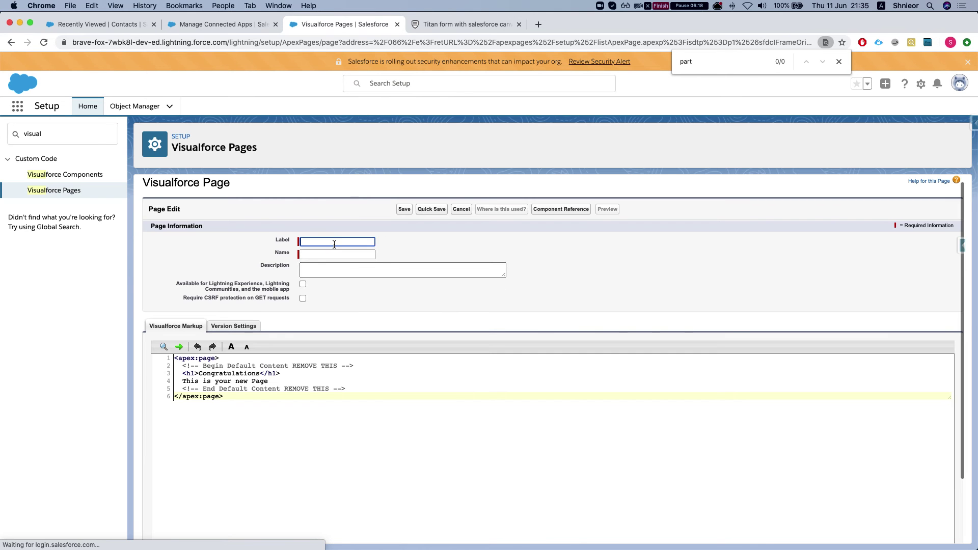
- Label the page 'Titan Canvas VF', name it TitanCanvasVF, and make it available for Lightning
left_click(326, 242)
type("Tit")
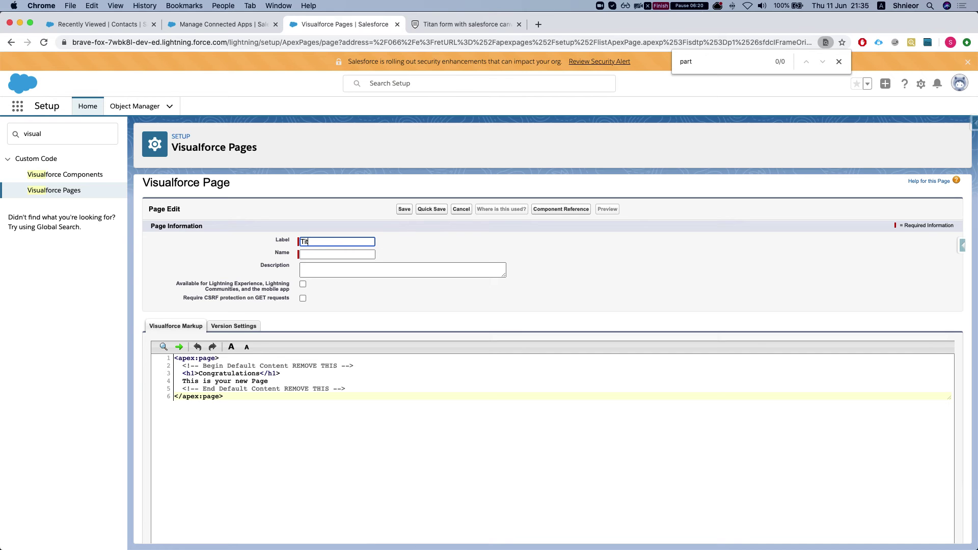
type("anCanvasVF")
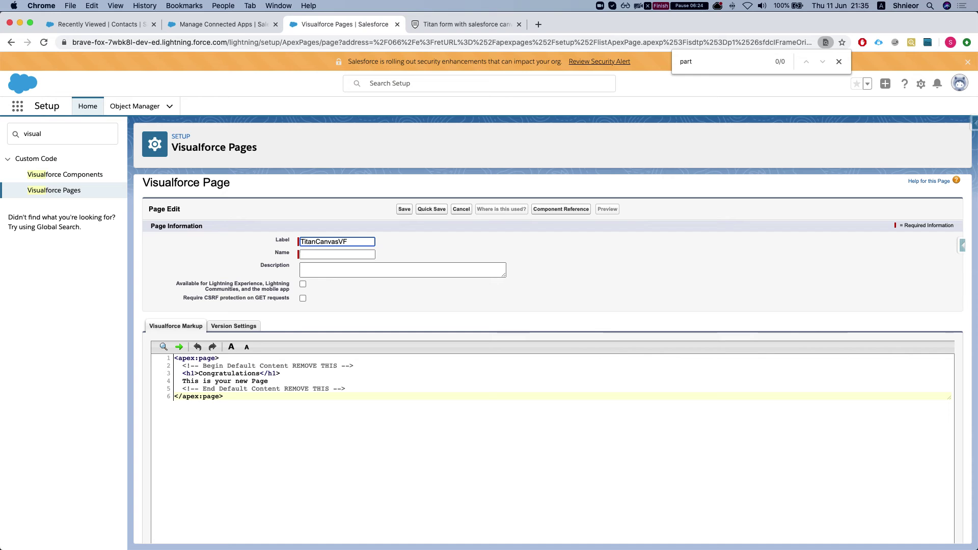
left_click(340, 242)
key("Left")
key("Left")
key("Left")
key("Left")
key("Left")
key("Left")
key("Left")
left_click(344, 253)
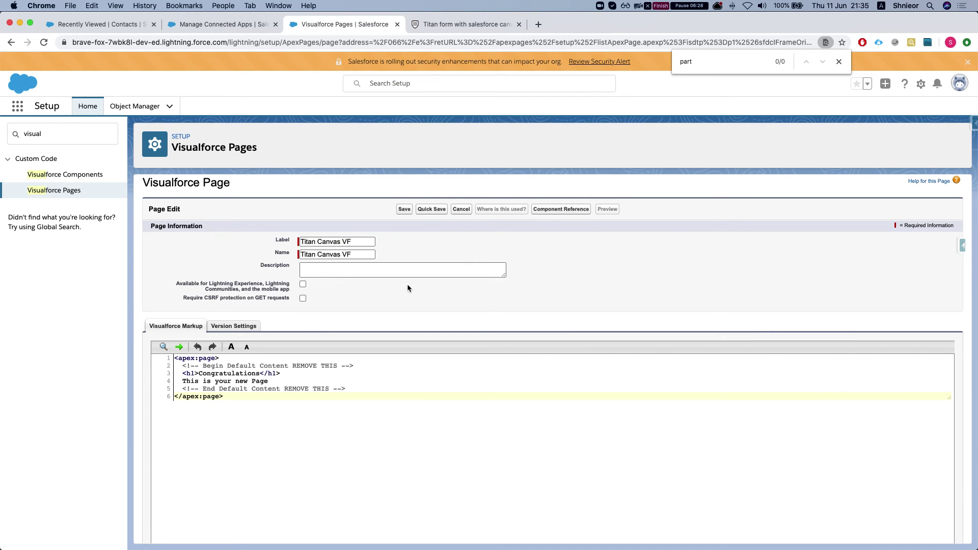
scroll(408, 283, "down", 1)
key("BackSpace")
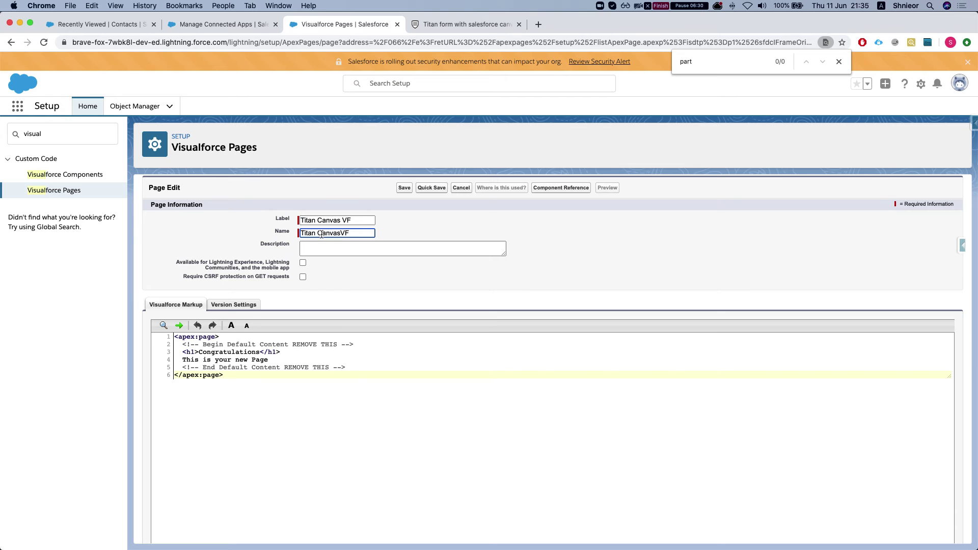
left_click(317, 233)
key("BackSpace")
left_click(302, 263)
- Replace the default markup with the copied canvas code, indent it, and save the page
left_click(288, 347)
key("cmd+a")
key("cmd+v")
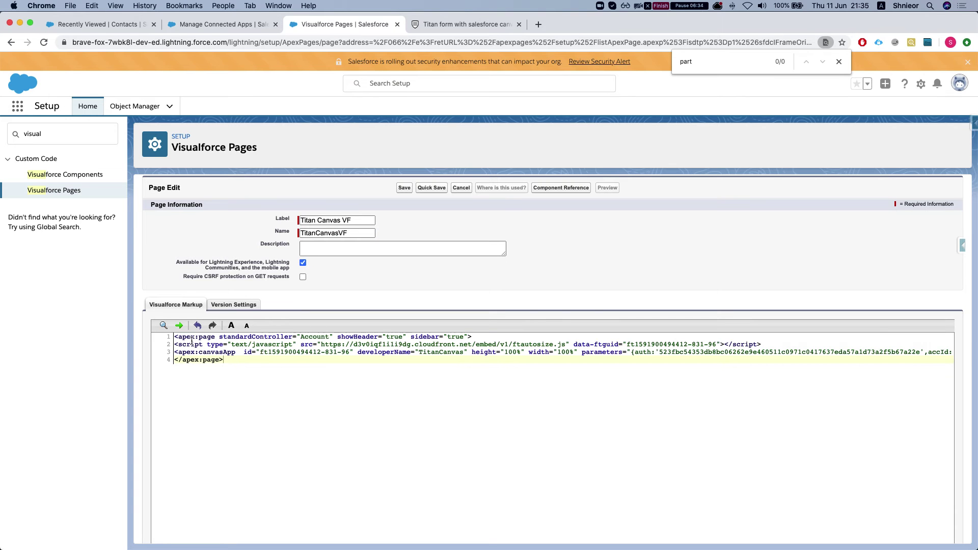
left_click(176, 345)
key("Tab")
left_click(176, 352)
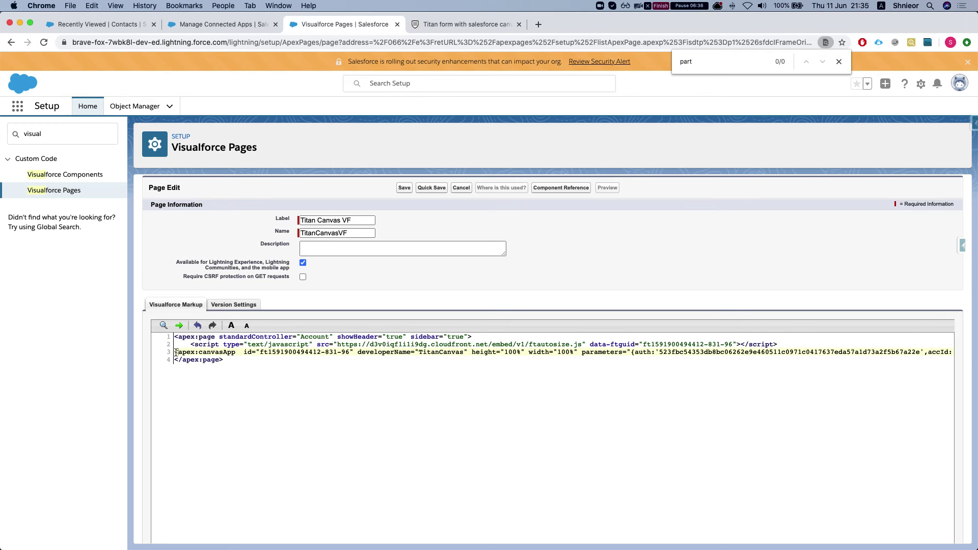
key("Tab")
left_click(223, 360)
scroll(378, 286, "up", 1)
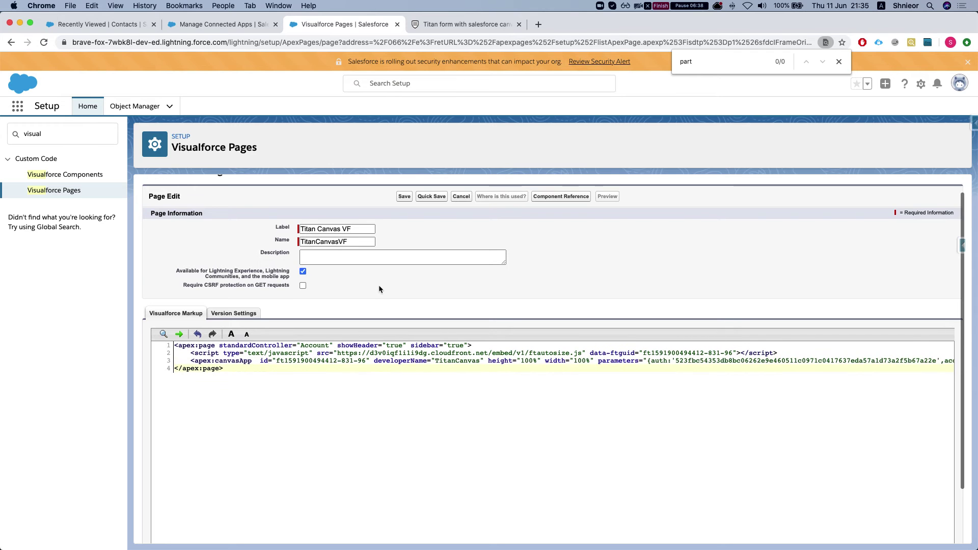
left_click(404, 216)
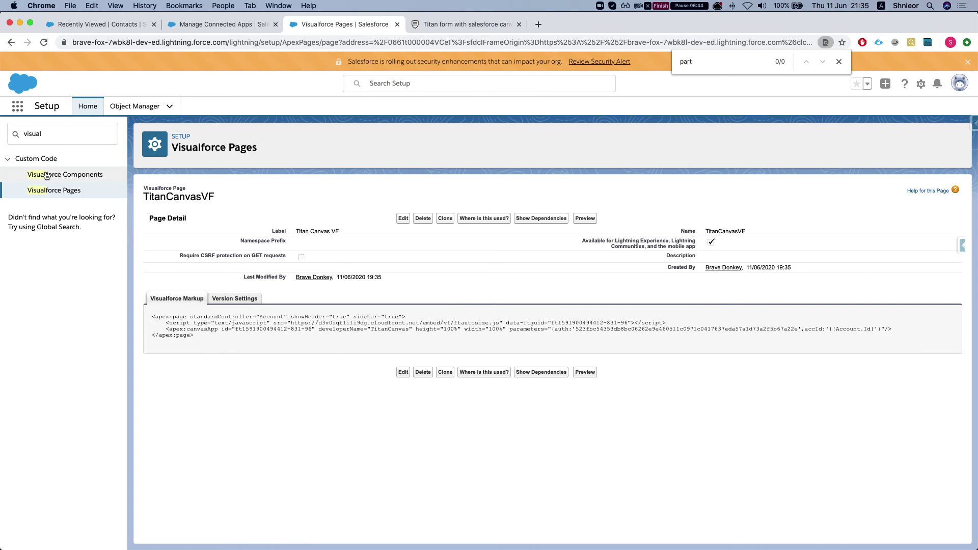
- Give the Gold Partner User and Gold Partner User clone profiles access to Titan Canvas VF
left_click(53, 192)
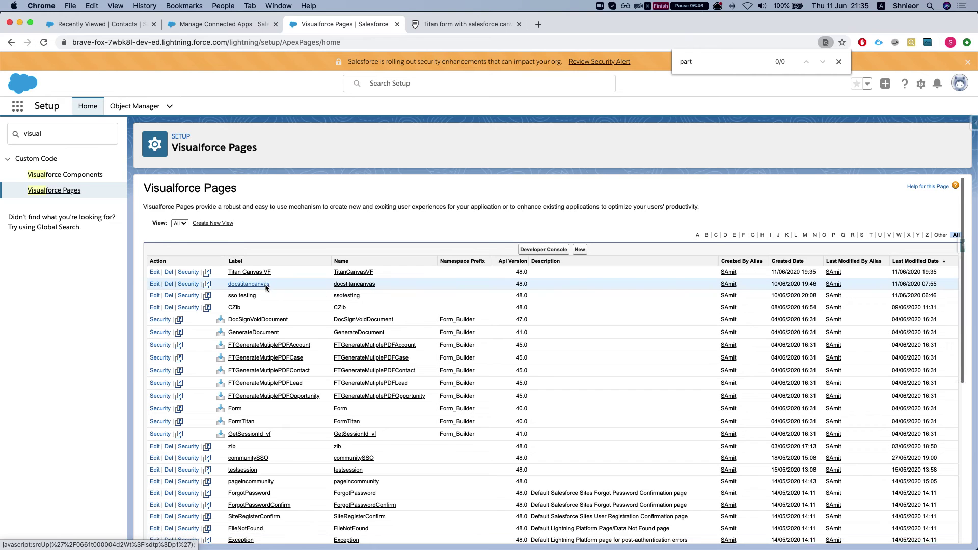
left_click(188, 268)
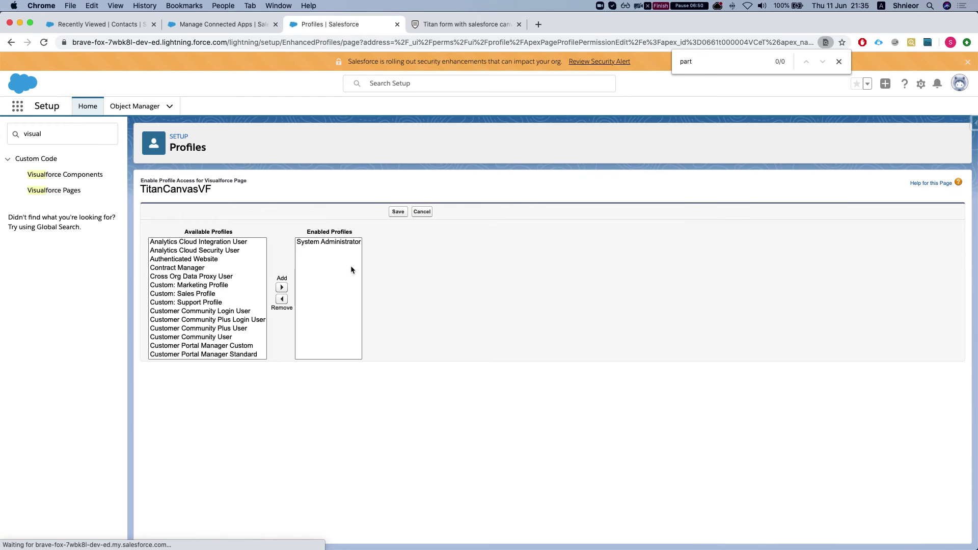
scroll(212, 247, "up", 1)
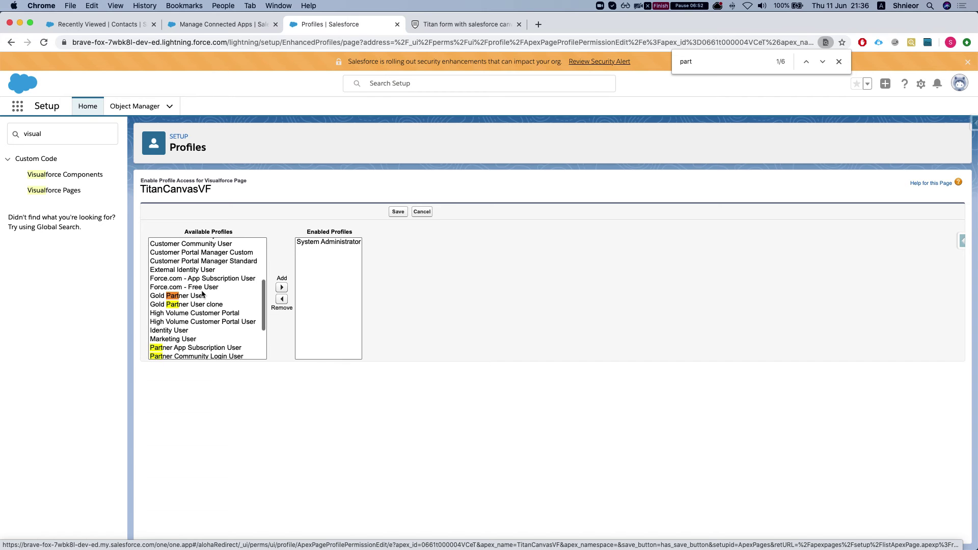
left_click(193, 303)
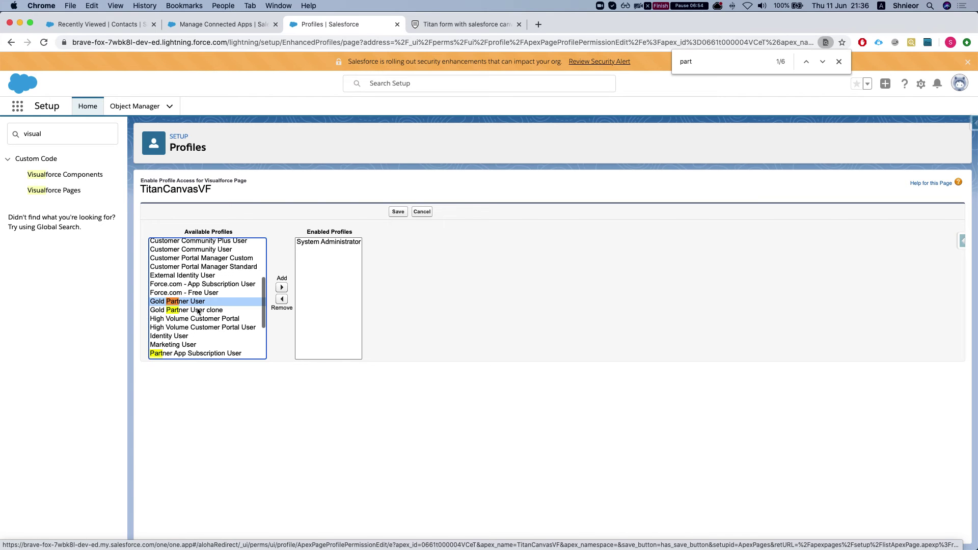
double_click(194, 304)
left_click(194, 302)
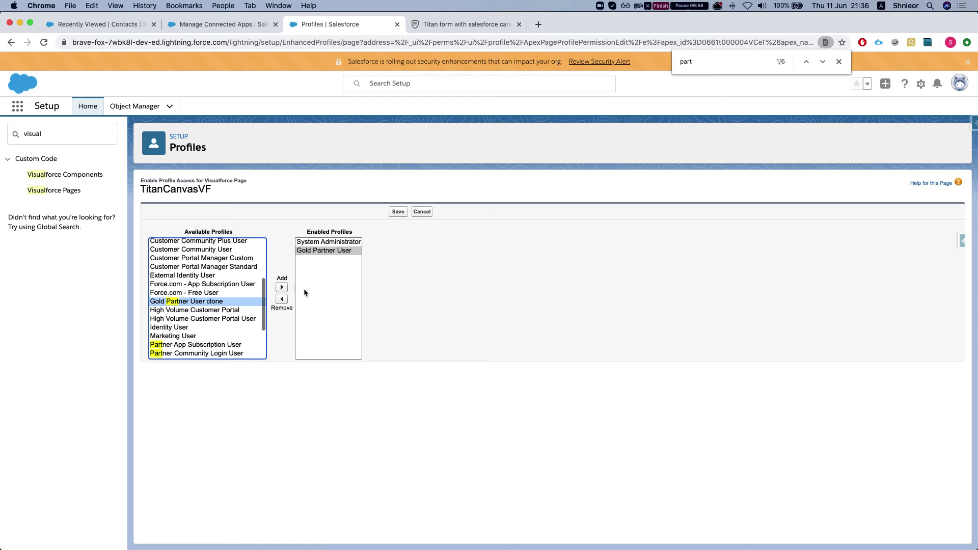
left_click(282, 289)
left_click(398, 212)
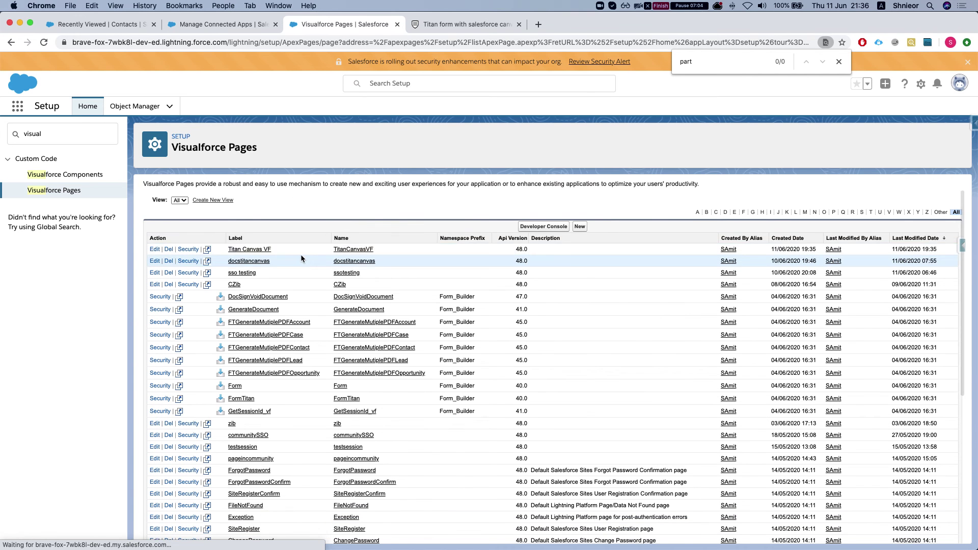
- Open the Blackbeards Grog Emporium account through App Launcher search 'acc', then its setup menu
left_click(211, 23)
double_click(74, 133)
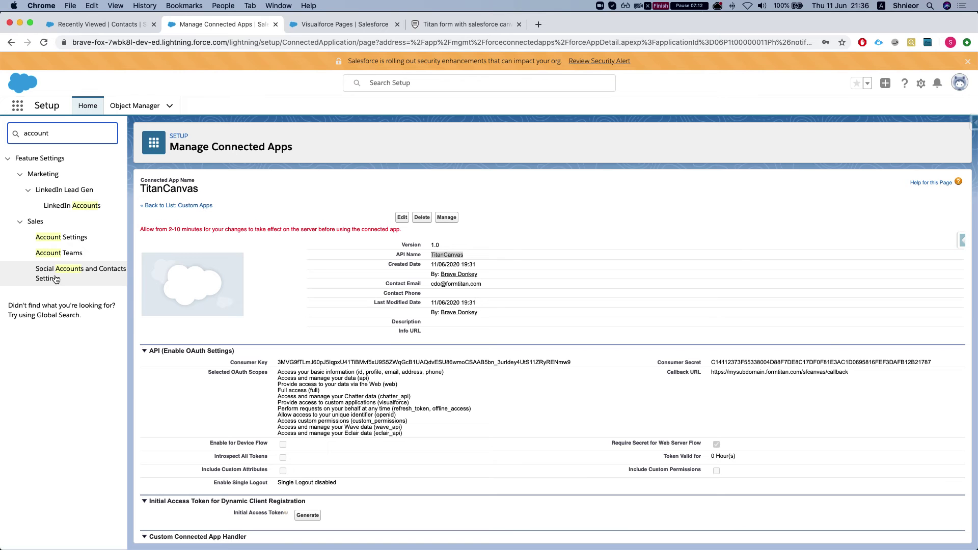
left_click(17, 106)
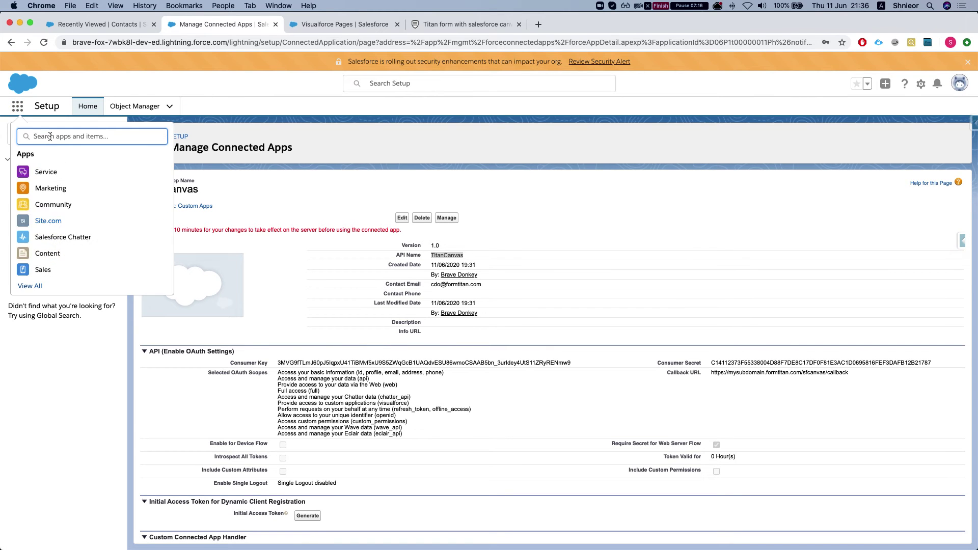
type("acc")
left_click(47, 218)
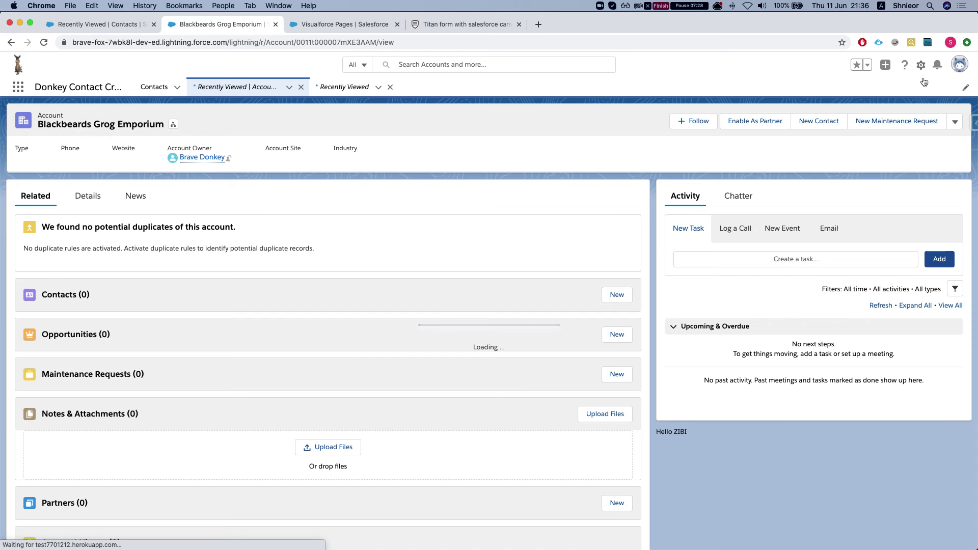
left_click(921, 64)
- Edit the page and drop a Visualforce component at the top of the Details tab
left_click(866, 179)
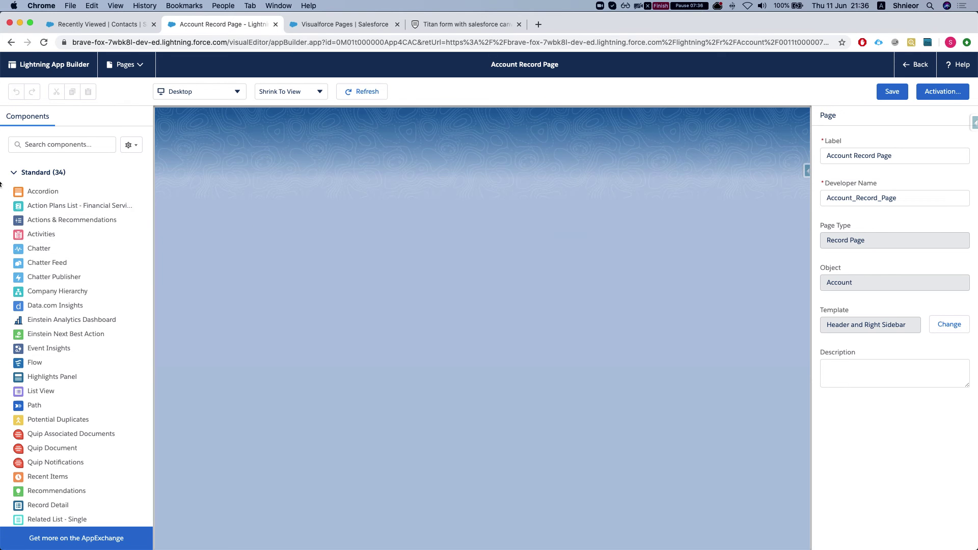
left_click(42, 145)
type("vis")
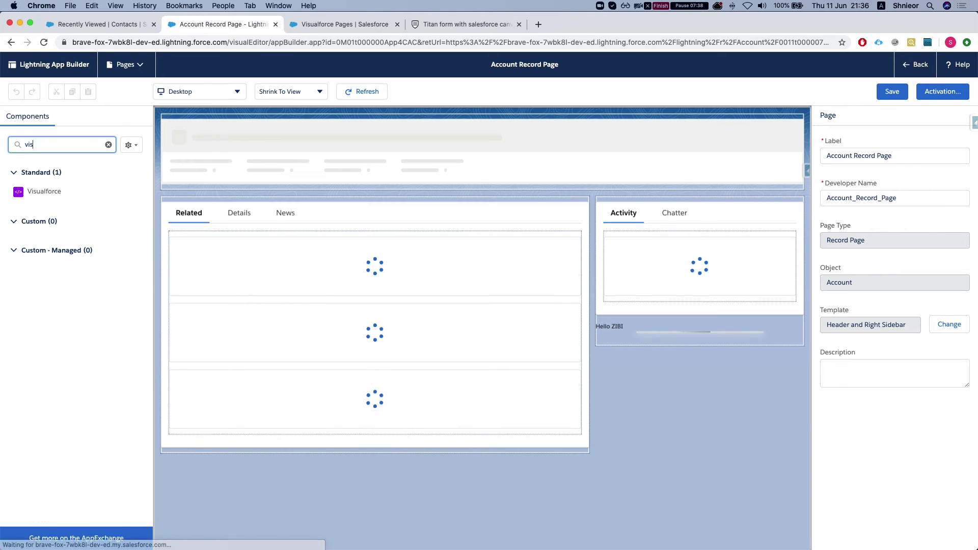
left_click(241, 216)
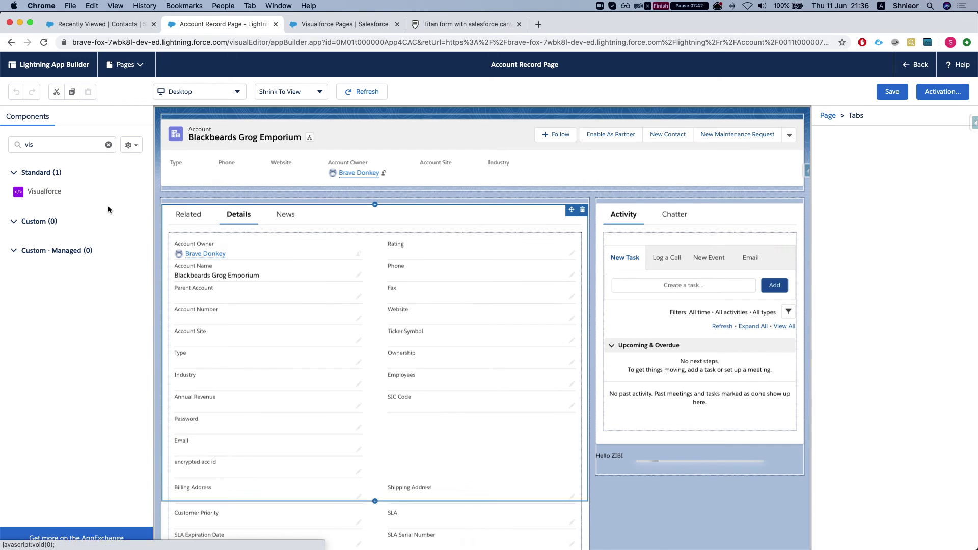
left_click_drag(22, 190, 314, 239)
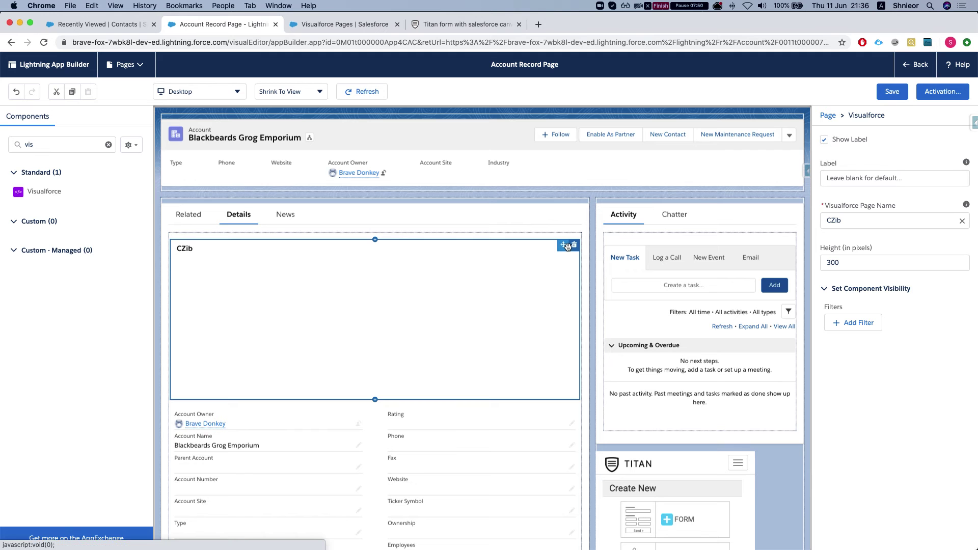
- Point the component at Titan Canvas VF with 500 px height, save, and go back
left_click(865, 216)
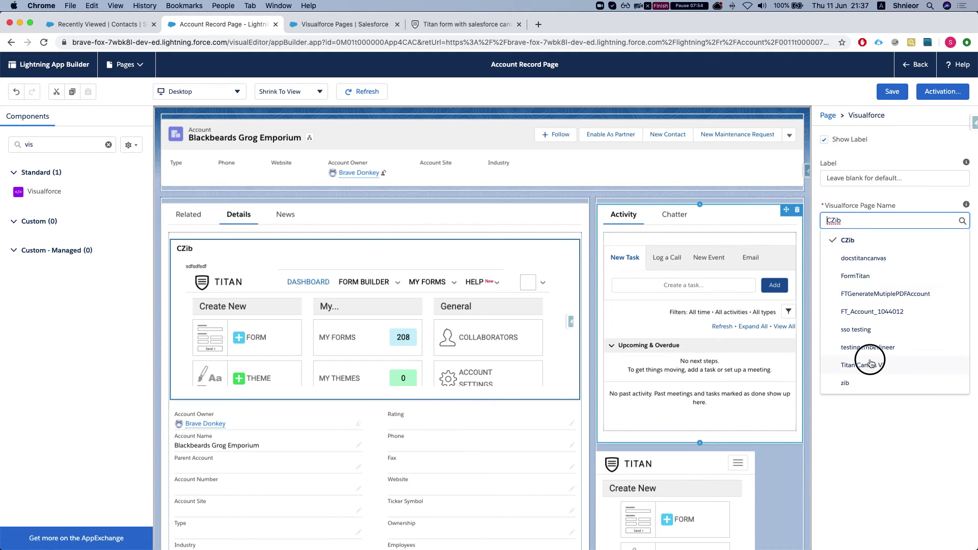
left_click(870, 364)
left_click(855, 264)
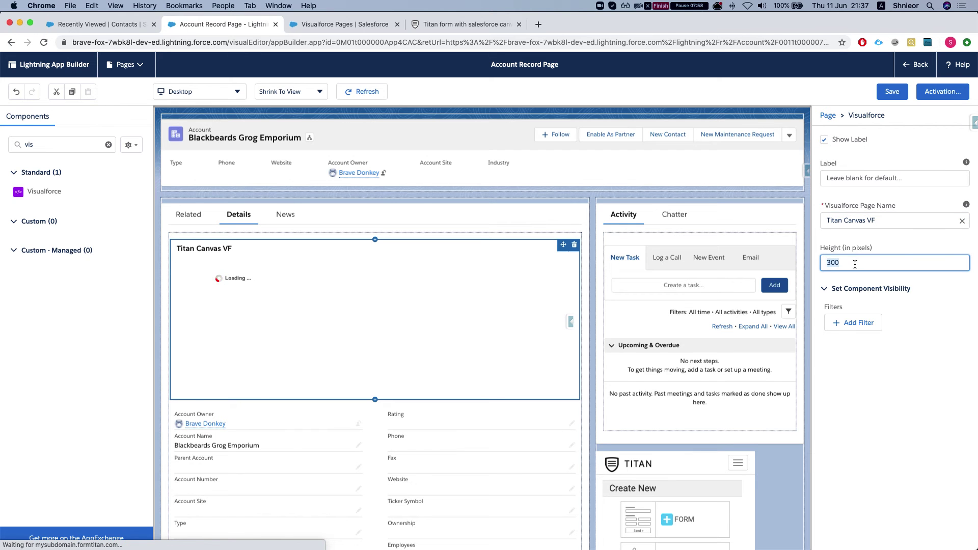
type("500")
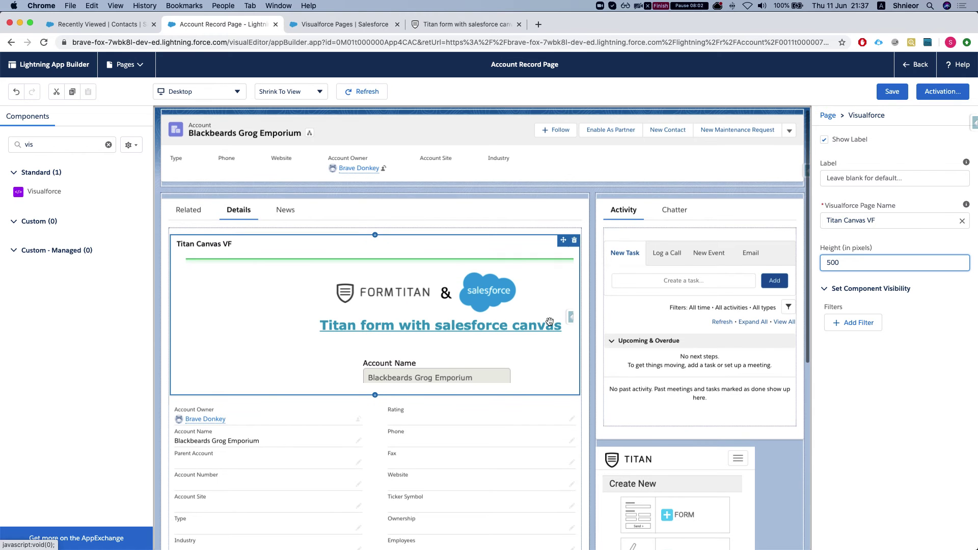
scroll(695, 271, "down", 1)
scroll(609, 279, "down", 1)
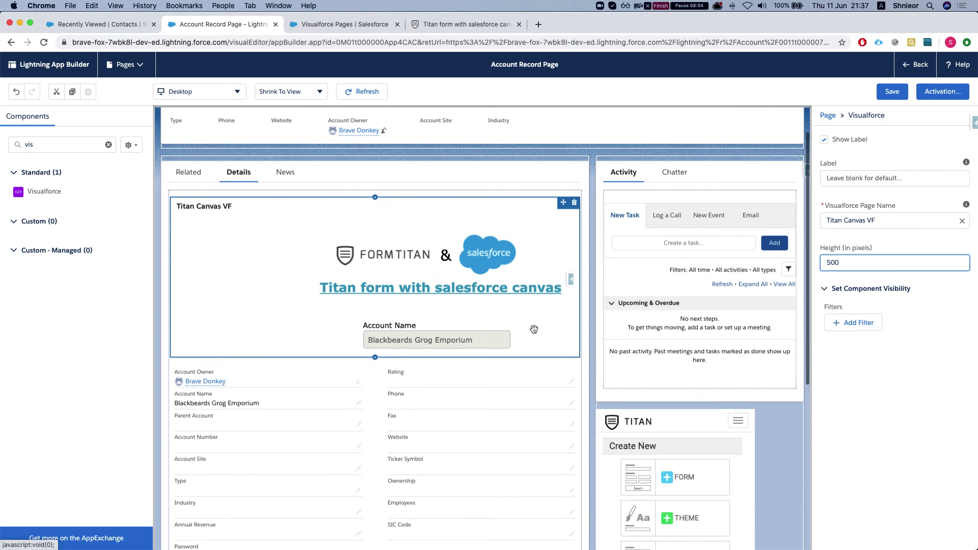
left_click(896, 94)
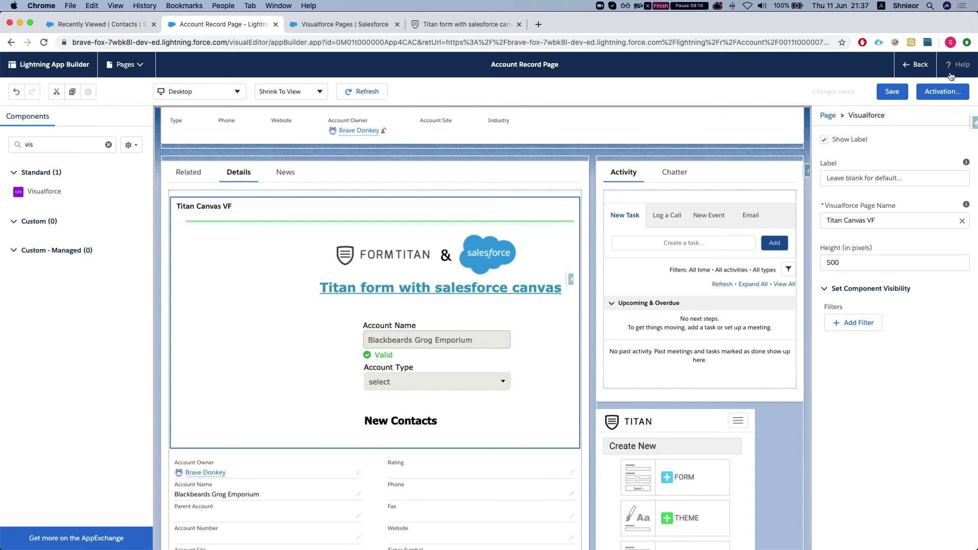
left_click(915, 64)
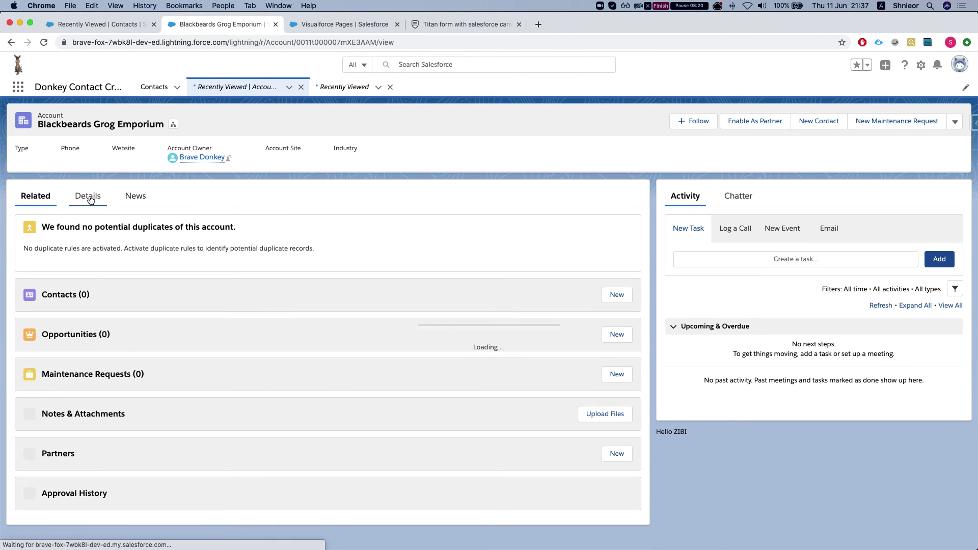
- Open the account's Details tab and scroll through the embedded Titan form
left_click(90, 200)
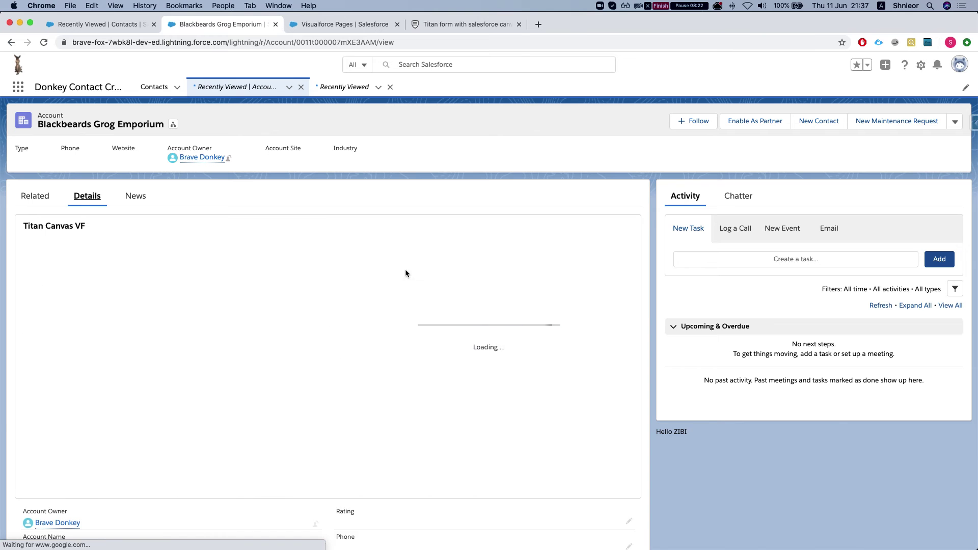
scroll(340, 322, "down", 2)
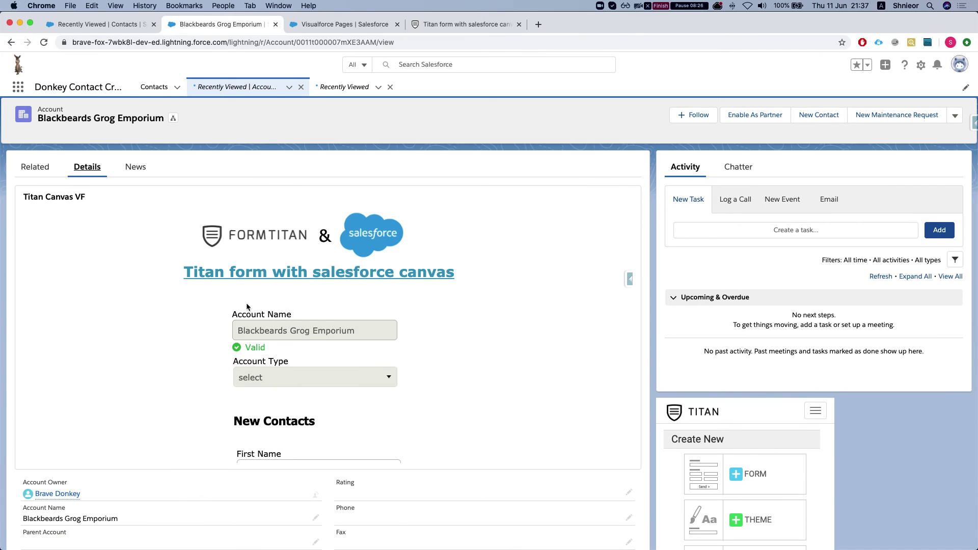
scroll(288, 266, "down", 5)
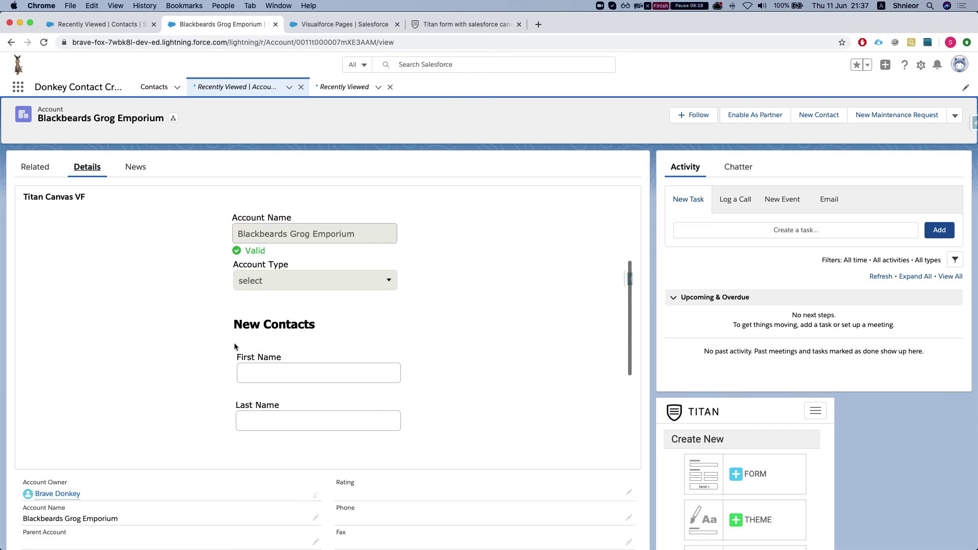
scroll(220, 343, "up", 5)
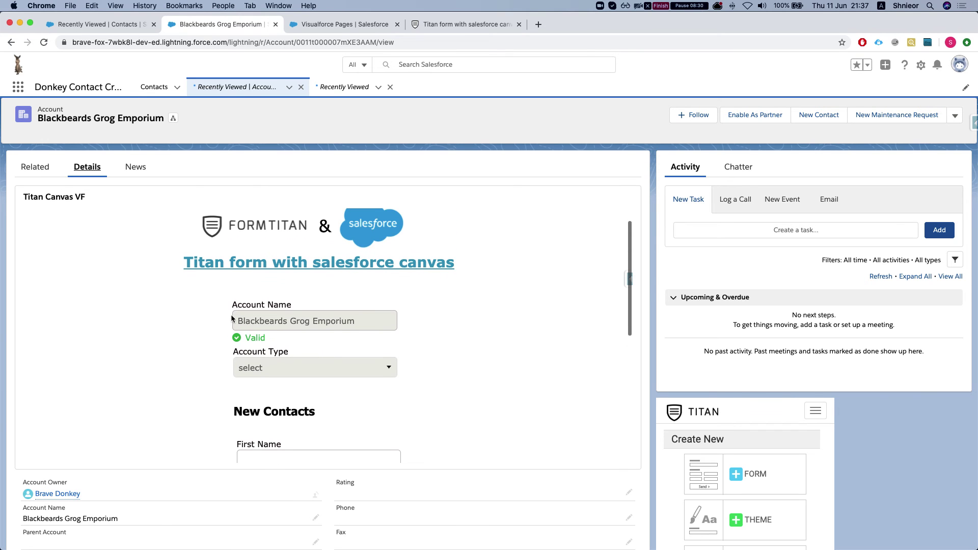
left_click_drag(237, 320, 361, 321)
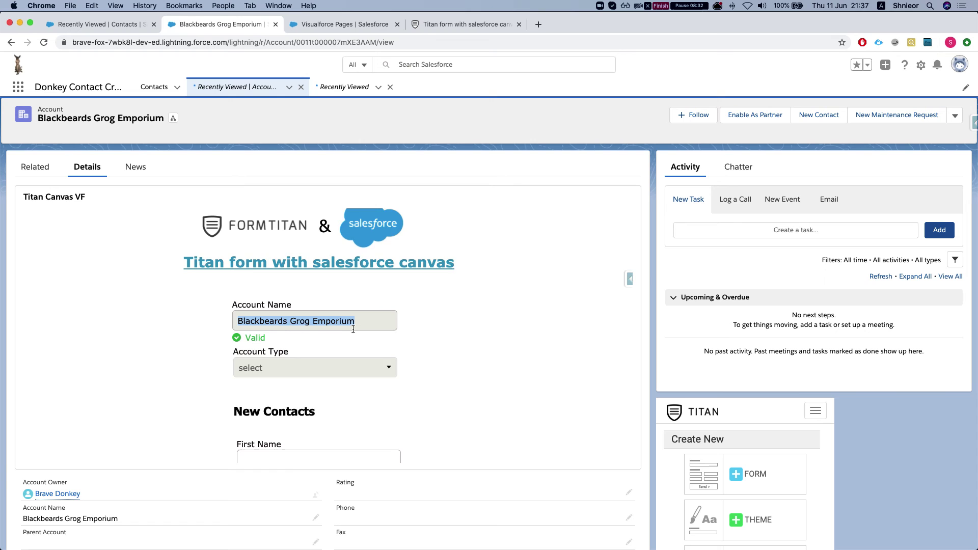
scroll(338, 336, "down", 5)
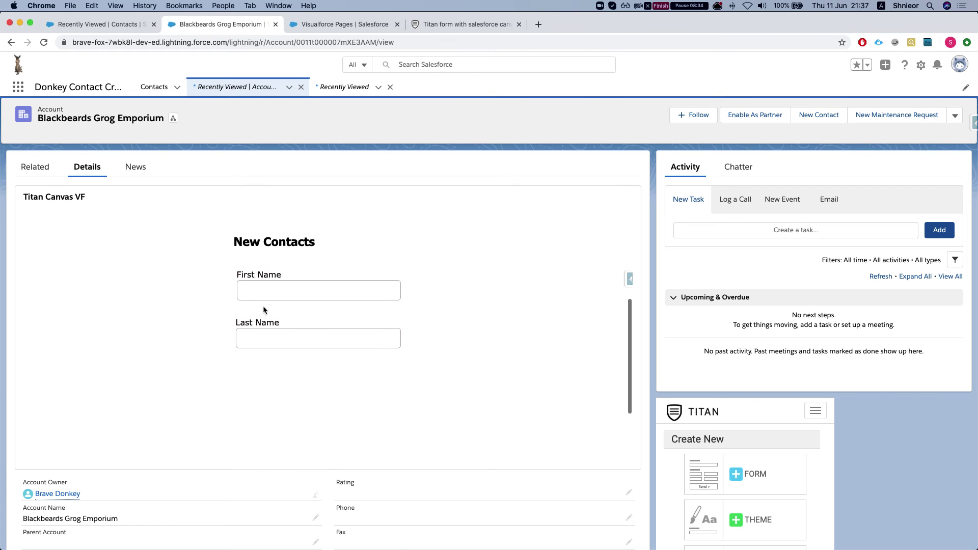
- Enter 'first' as the first new contact's First Name and start filling the next fields
left_click(299, 287)
left_click(190, 325)
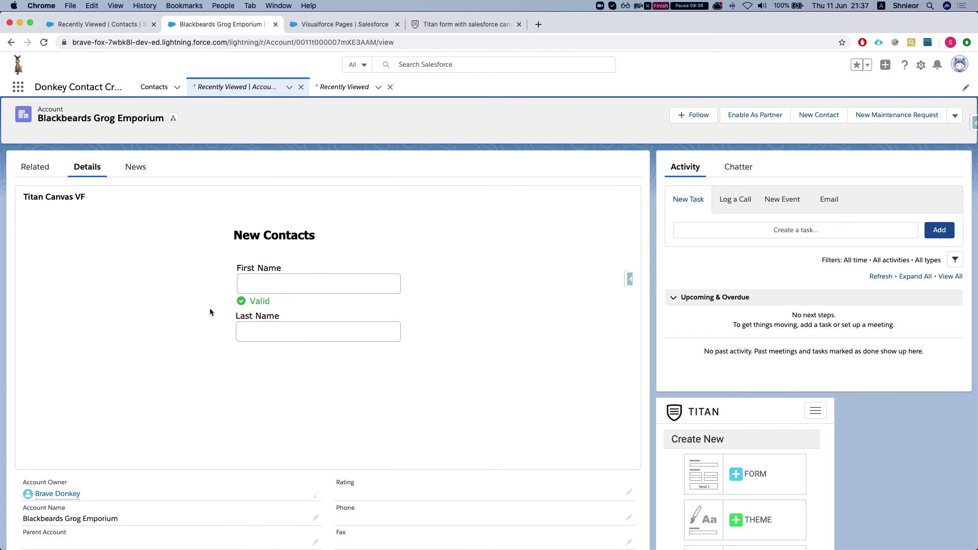
scroll(210, 309, "down", 1)
left_click(277, 250)
type("d")
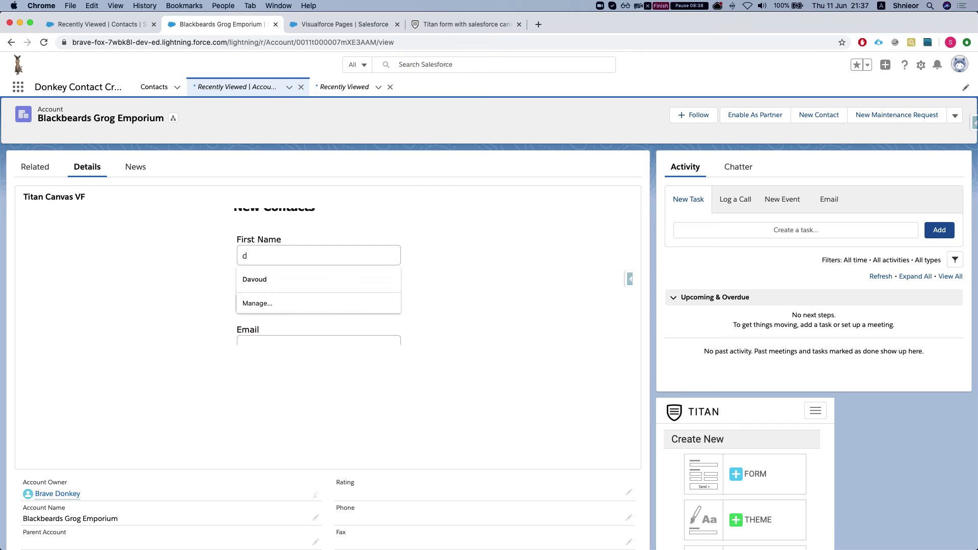
type("a")
key("BackSpace")
key("BackSpace")
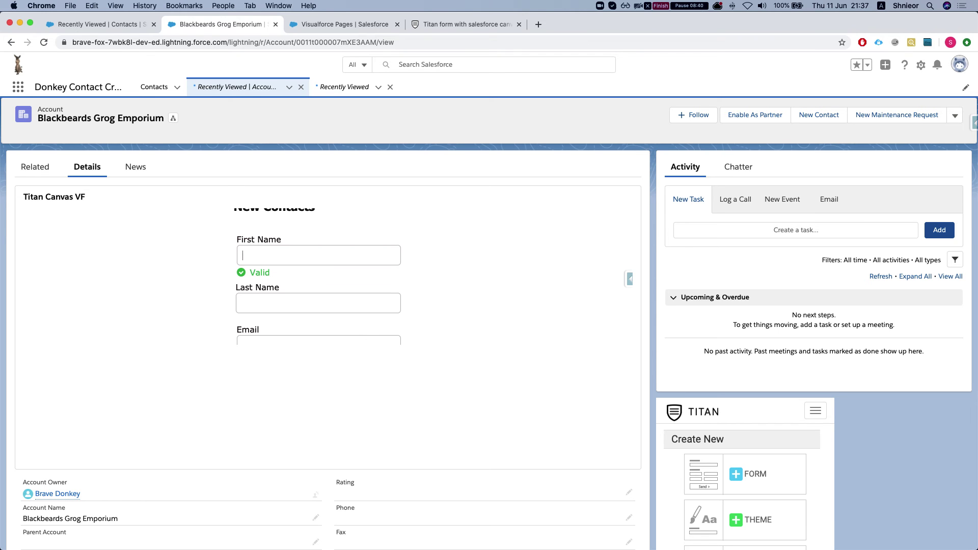
type("first")
key("Tab")
scroll(280, 269, "down", 3)
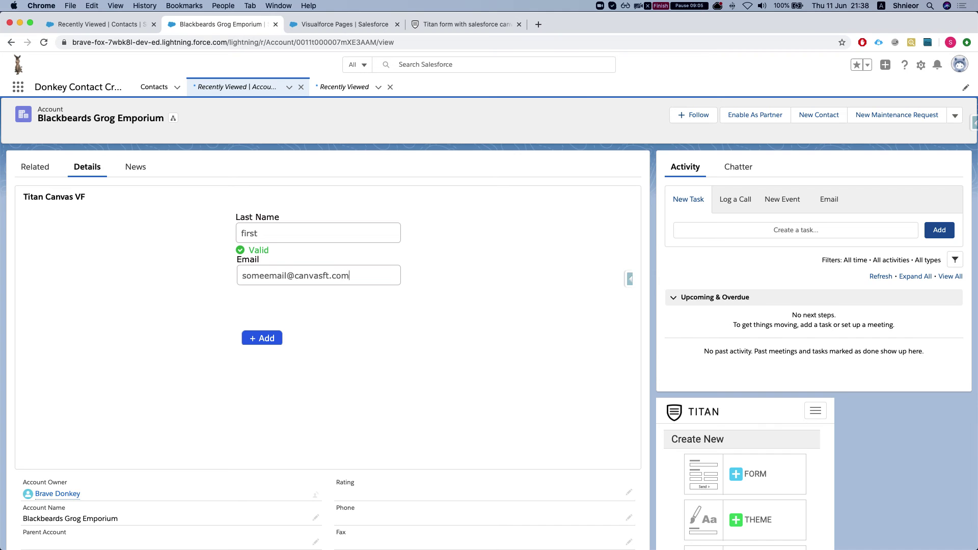
- Add a second contact named 'second' with its e-mail to the Titan form and submit it
scroll(280, 273, "down", 3)
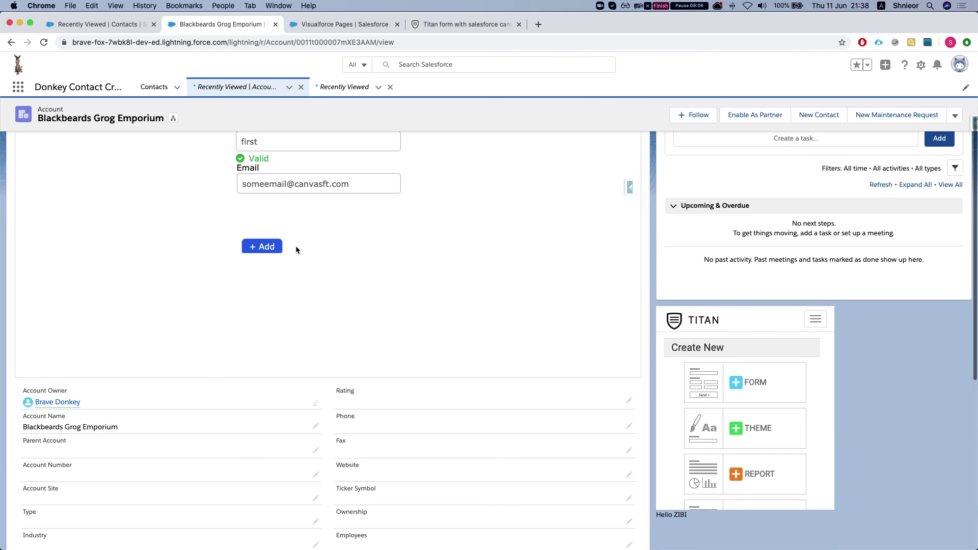
left_click(276, 286)
scroll(293, 285, "down", 5)
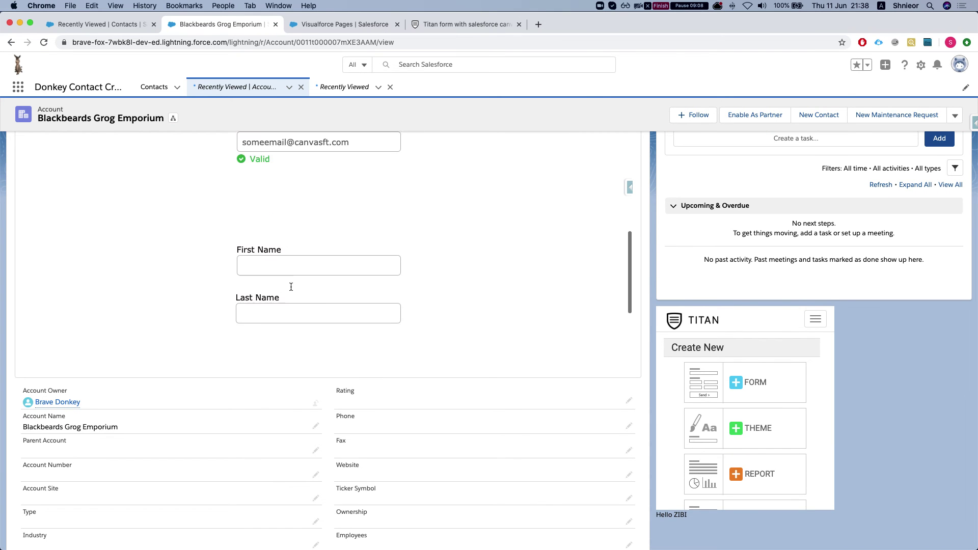
scroll(291, 284, "up", 4)
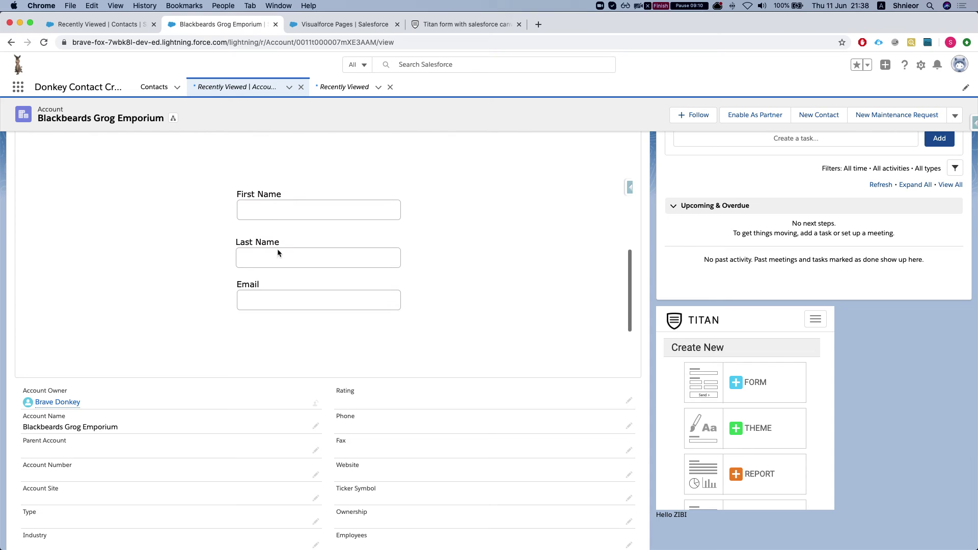
left_click(277, 207)
type("second")
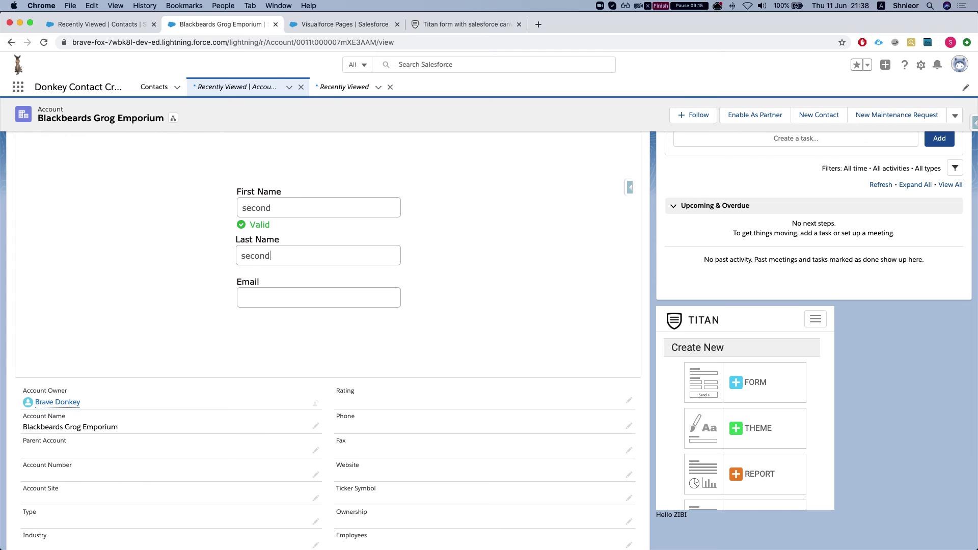
left_click(318, 298)
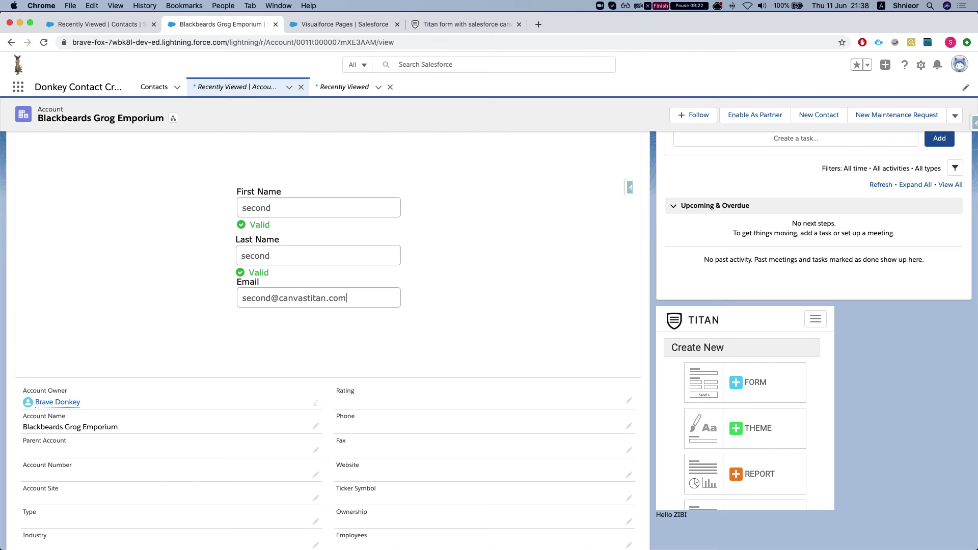
scroll(321, 285, "down", 5)
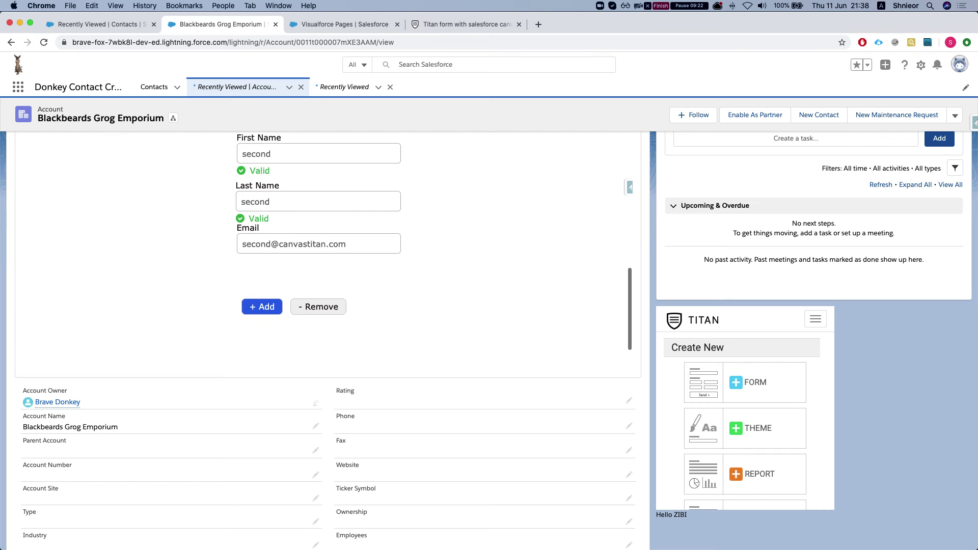
left_click(324, 306)
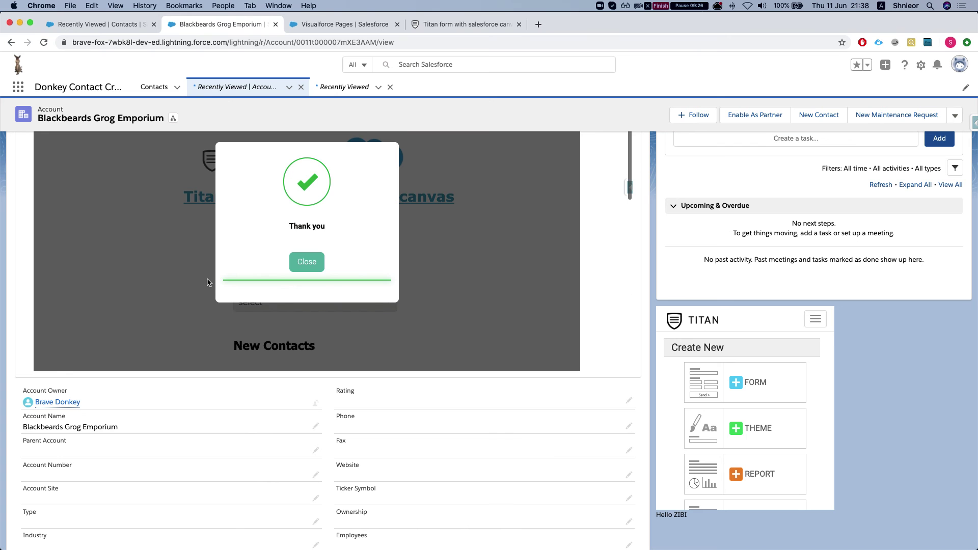
- Dismiss the thank-you message and reload the account page to see the new contacts
left_click(305, 265)
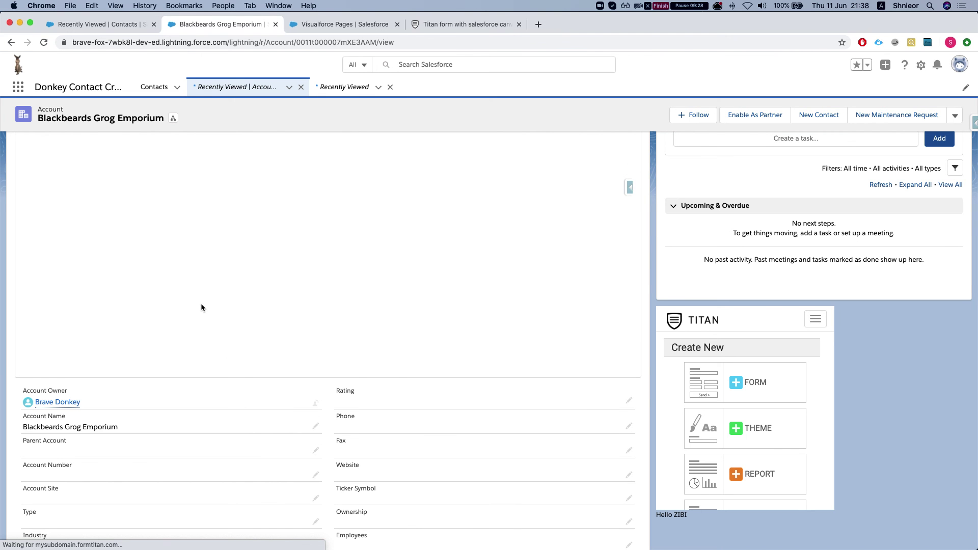
scroll(148, 387, "down", 4)
scroll(153, 367, "up", 4)
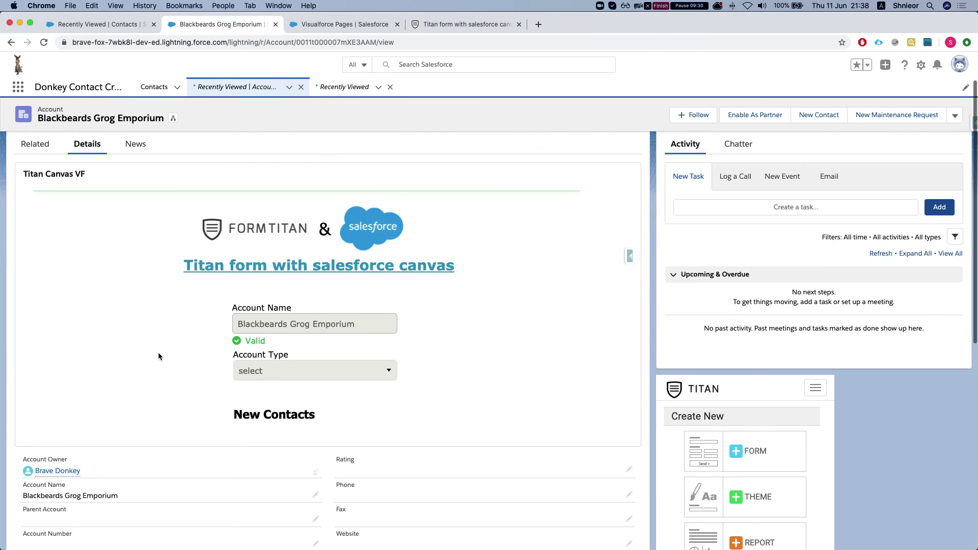
key("super+r")
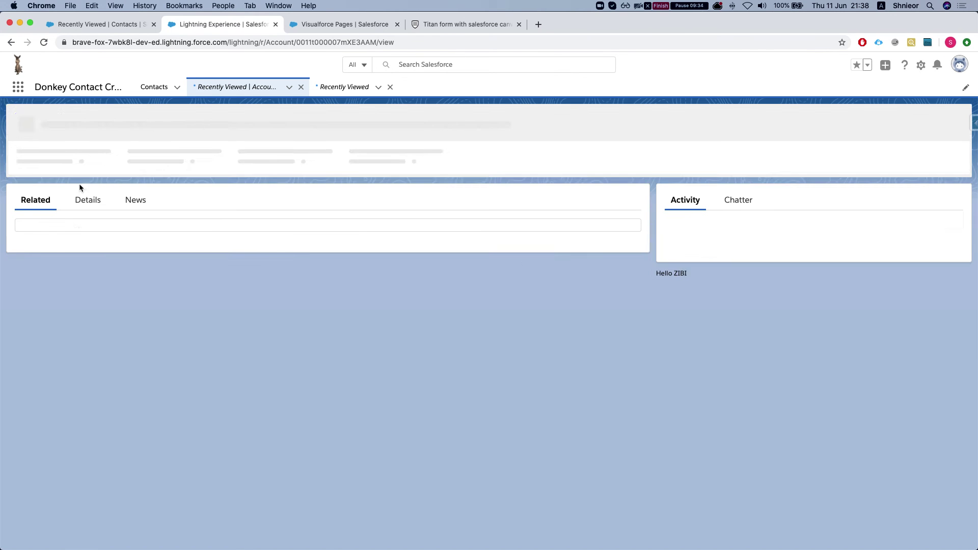
scroll(122, 321, "down", 1)
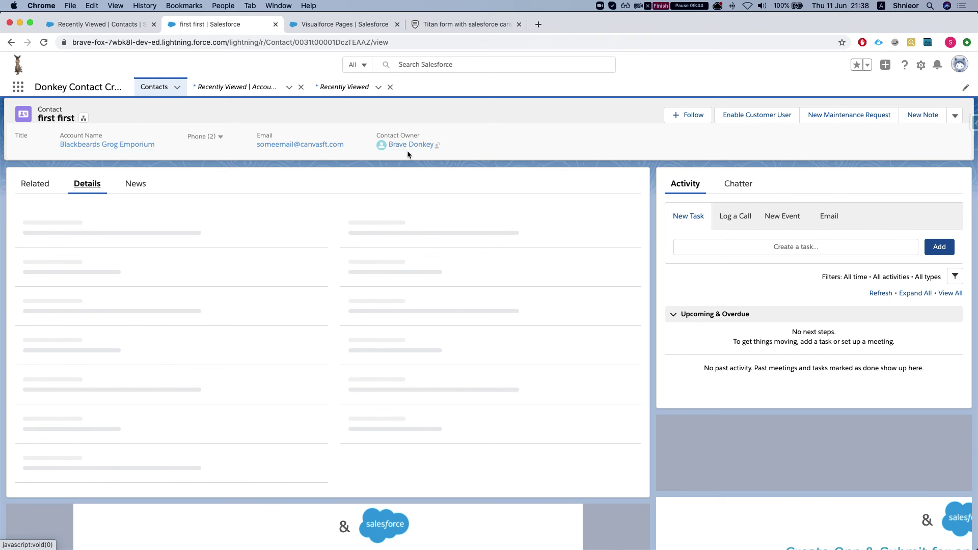
mouse_move(394, 149)
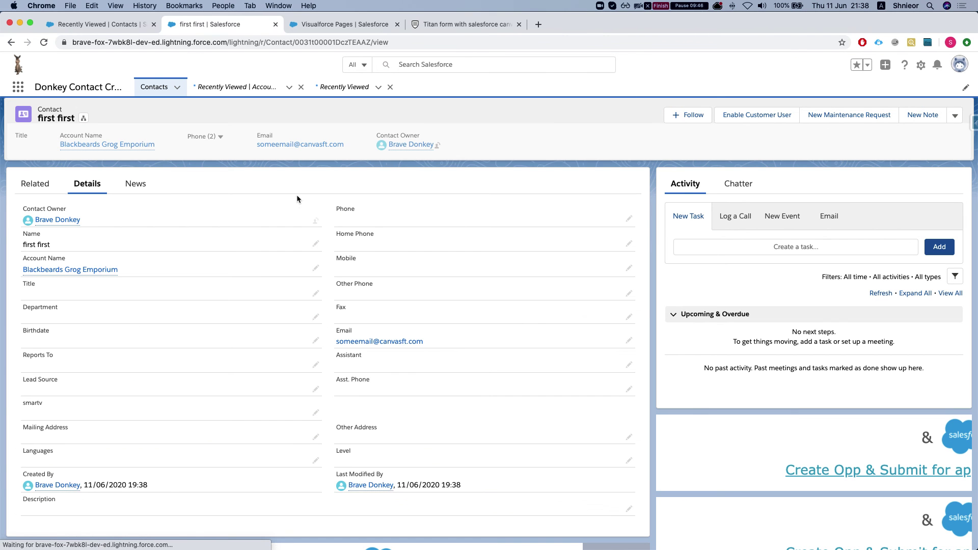
scroll(187, 350, "down", 1)
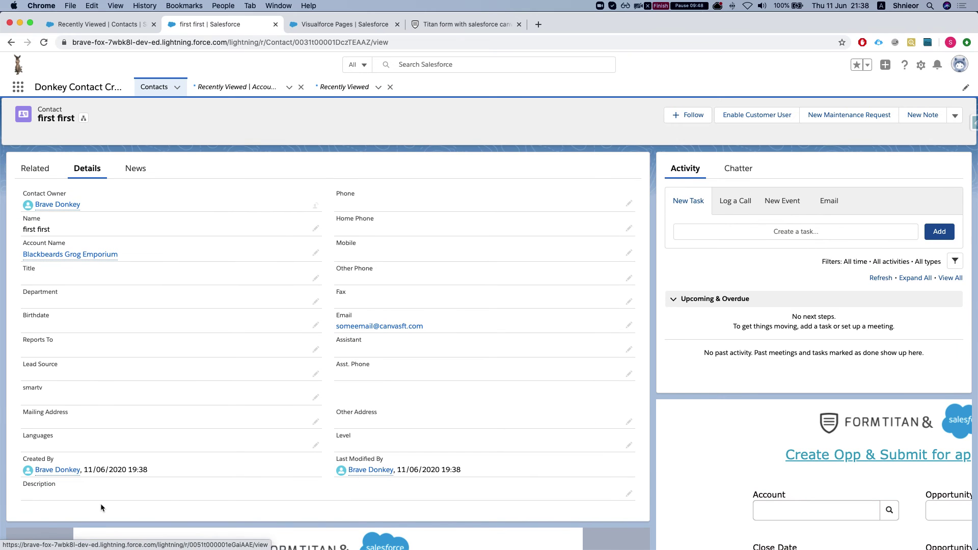
scroll(167, 424, "up", 1)
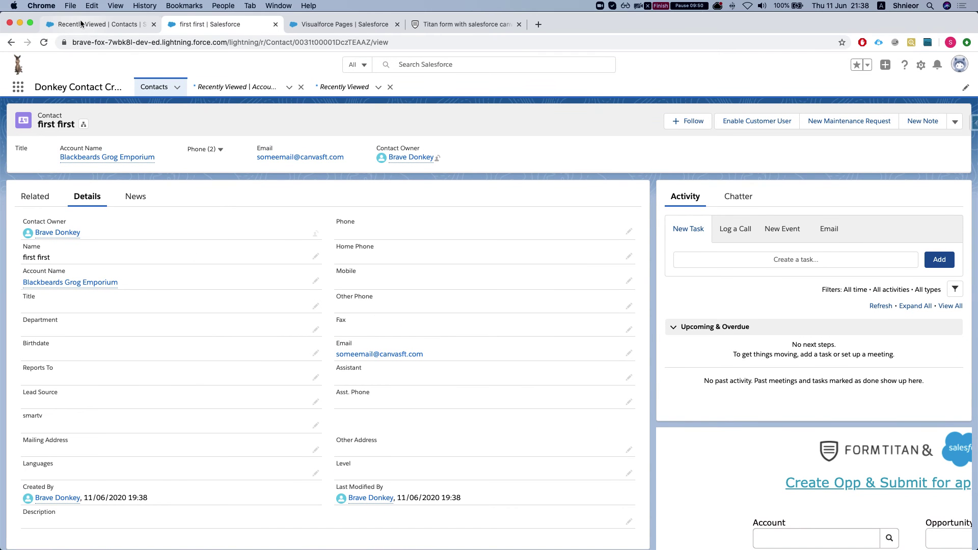
- Go via the contact record to the Visualforce Pages setup list and select the Quick Find text
left_click(93, 27)
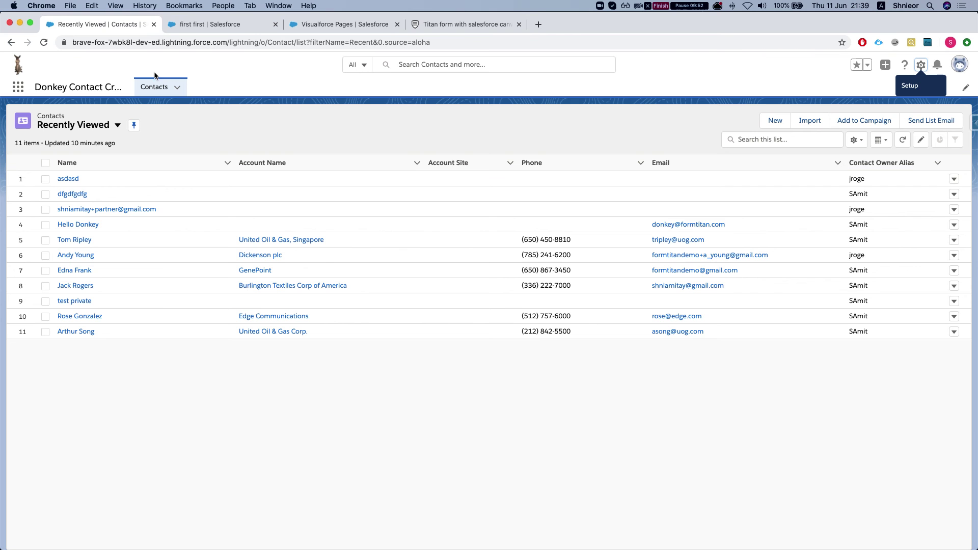
left_click(224, 24)
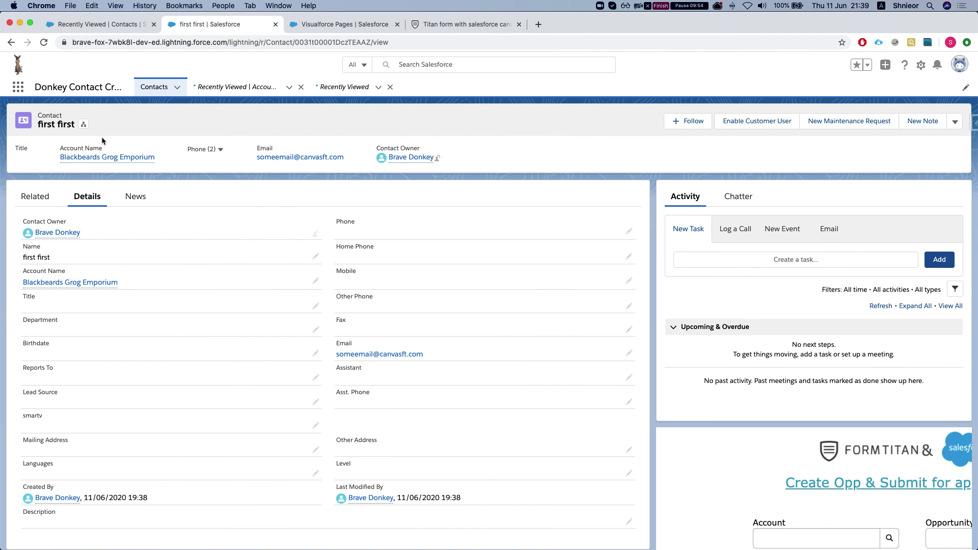
left_click(317, 31)
double_click(74, 139)
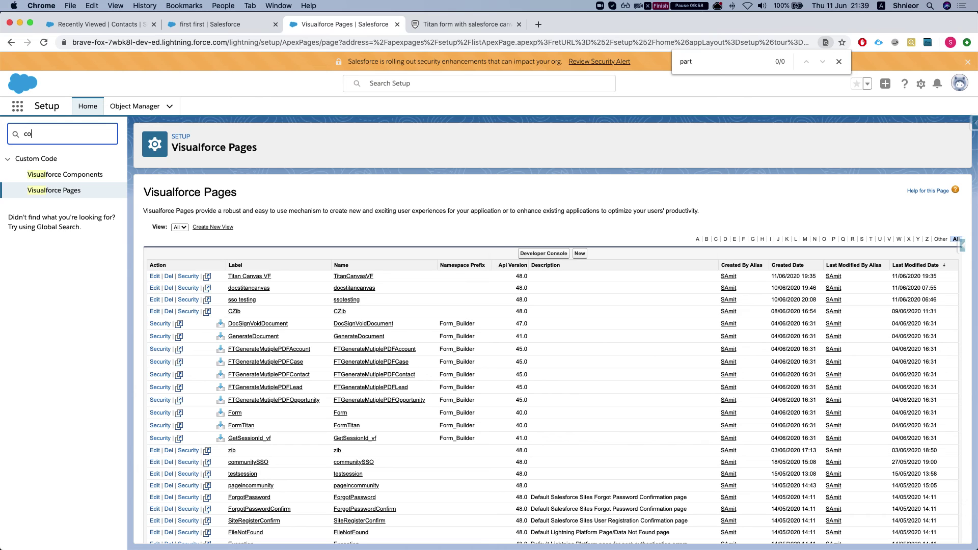
- Copy the wildonkeys community URL from All Communities and load it in an incognito window
key("BackSpace")
key("BackSpace")
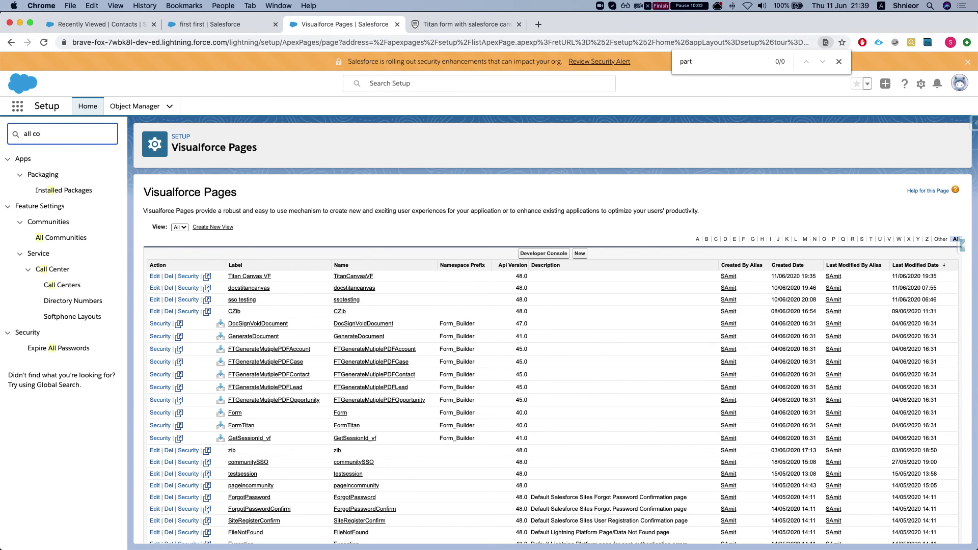
left_click(74, 192)
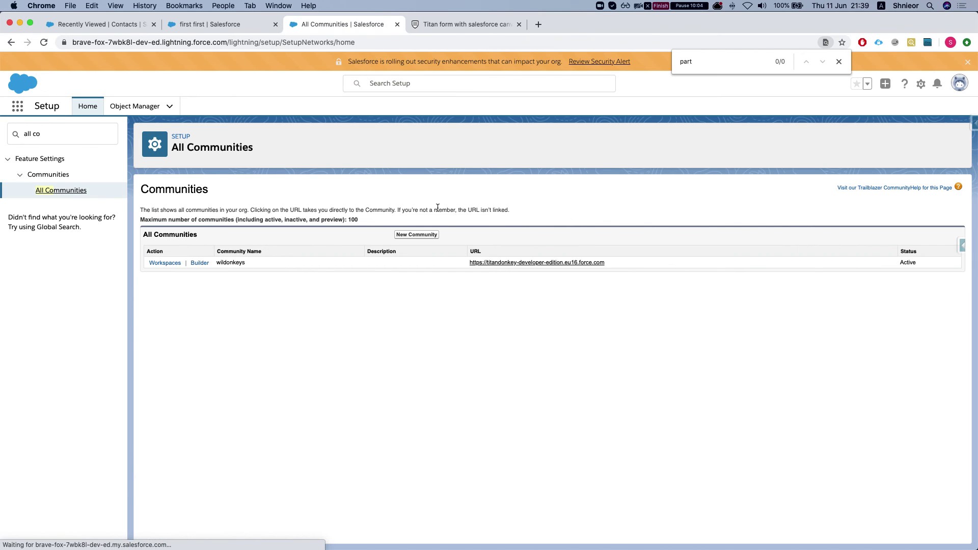
left_click_drag(604, 263, 469, 264)
key("super+c")
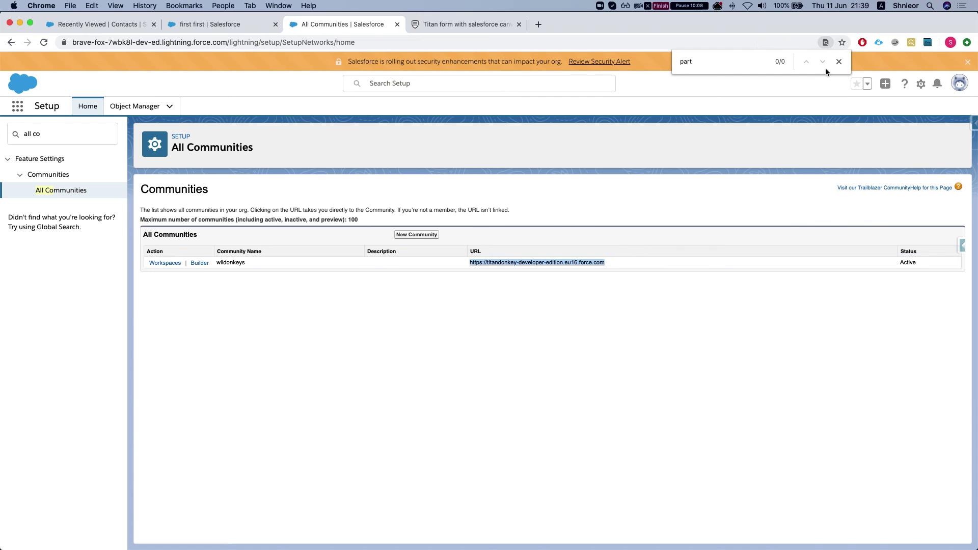
left_click(839, 61)
key("super+shift+n")
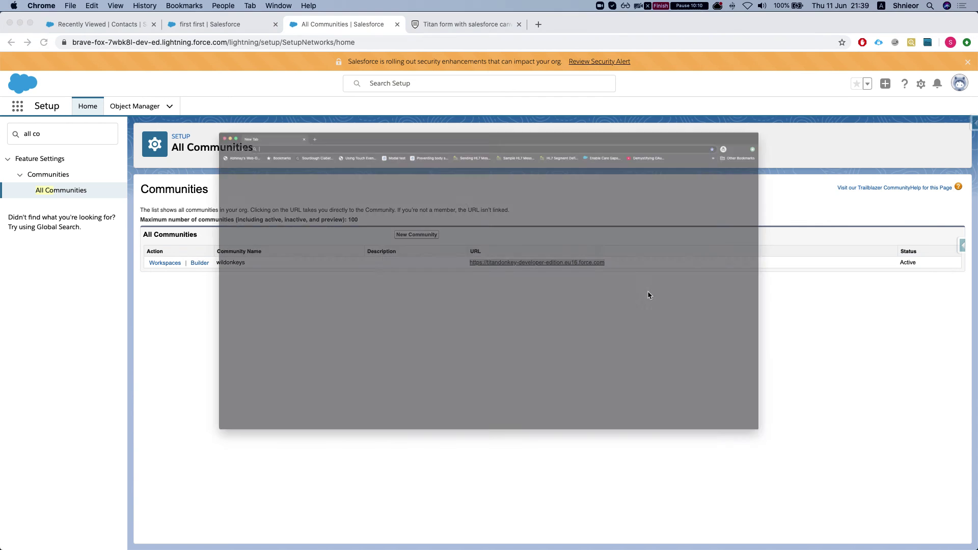
key("super+v")
key("Return")
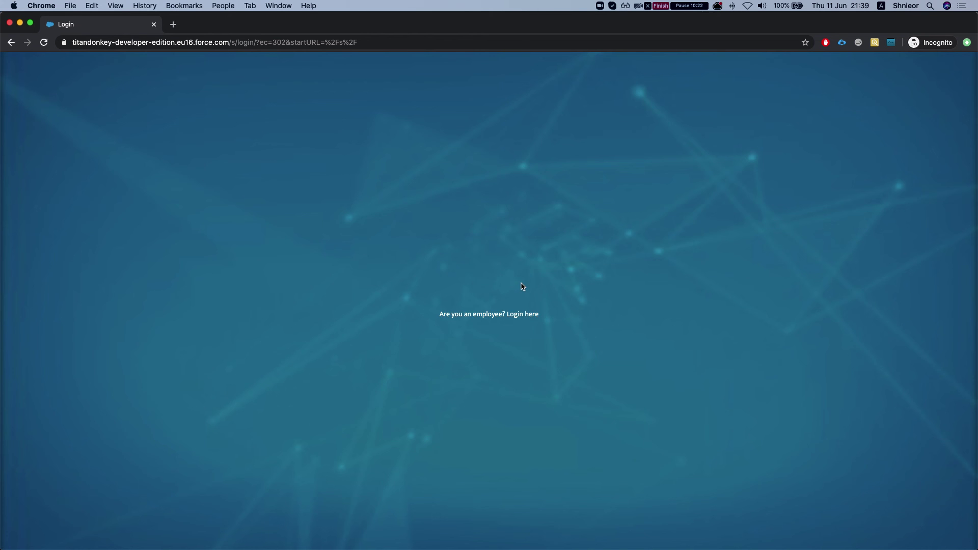
- Log in with the saved community user credentials, then return to the All Communities setup window
left_click(474, 276)
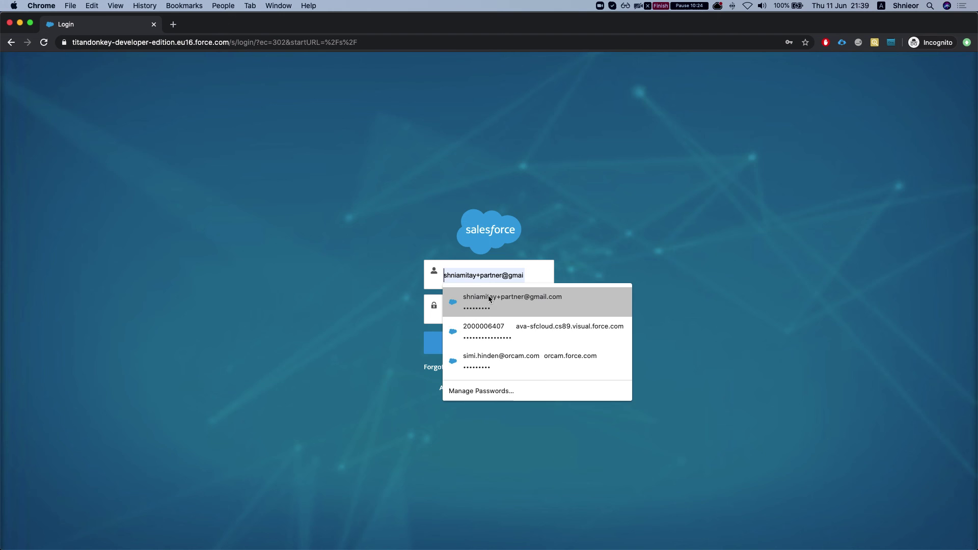
left_click(486, 300)
left_click(481, 349)
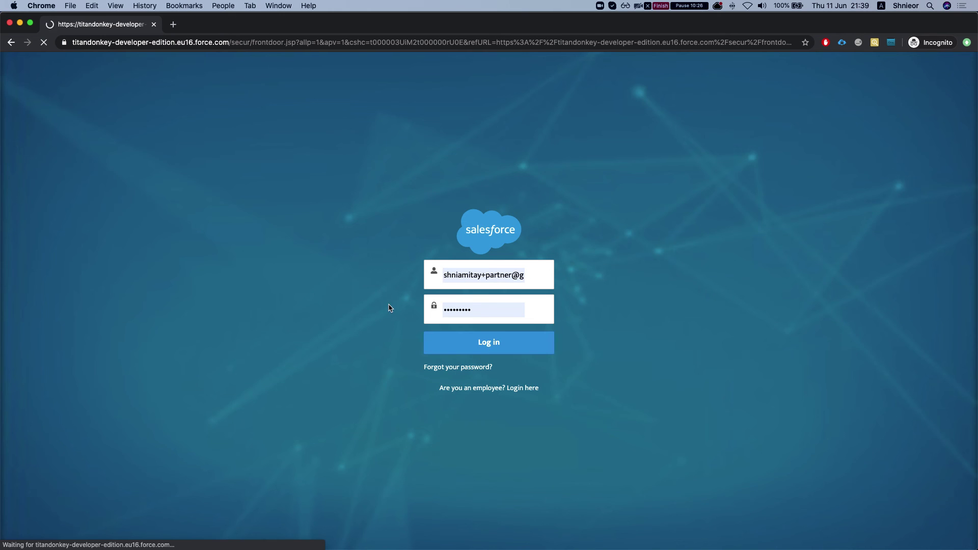
key("ctrl+Up")
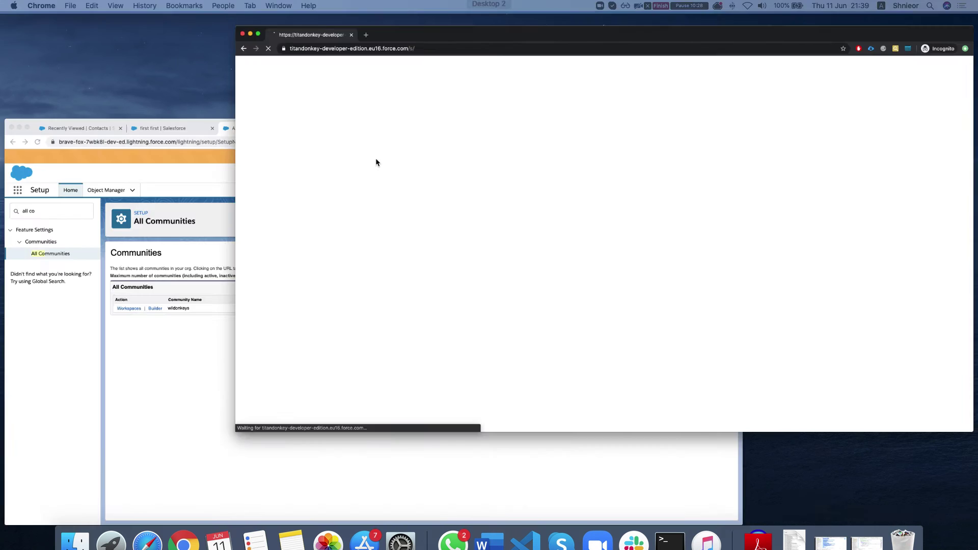
left_click(325, 280)
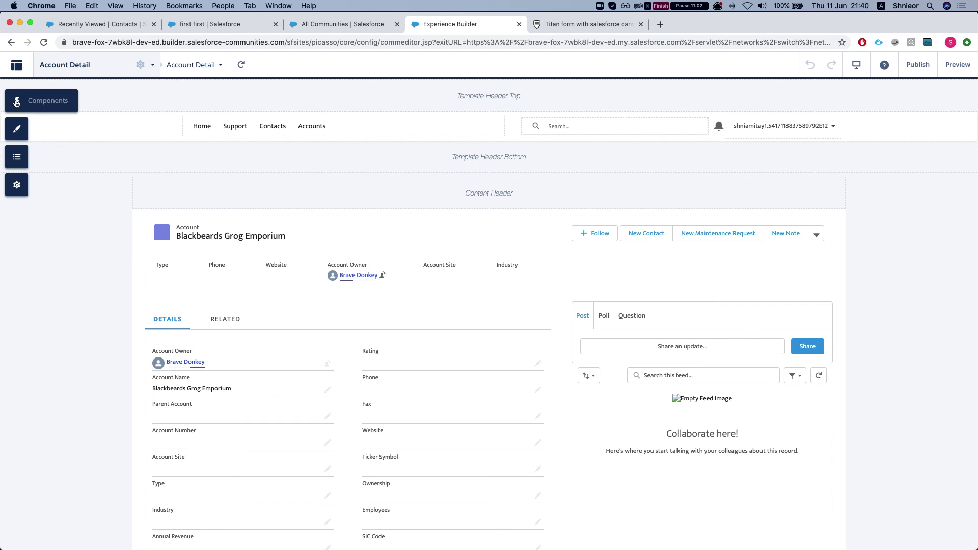
- Place a Visualforce Page component showing Titan Canvas VF above the account record, 800 px high
left_click(16, 101)
type("ci")
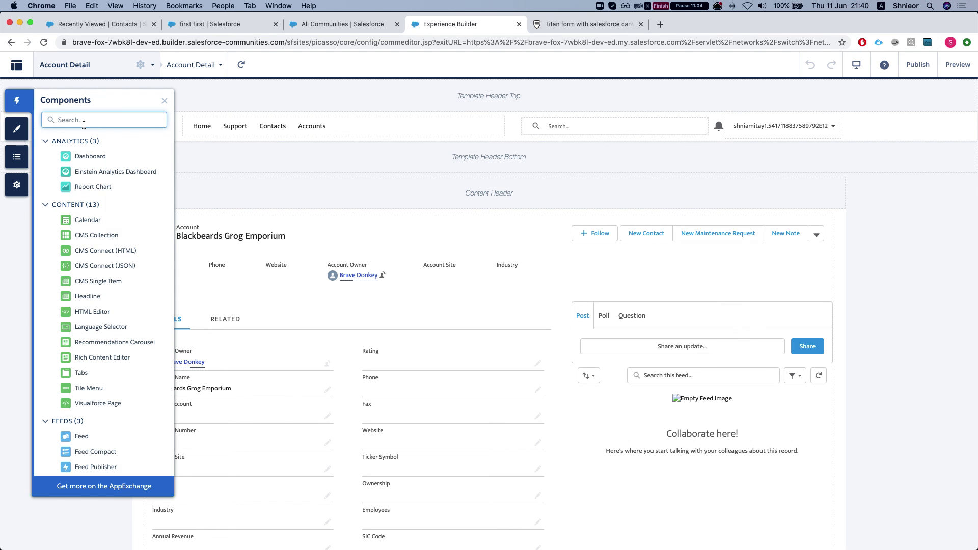
key("BackSpace")
key("BackSpace")
type("vis")
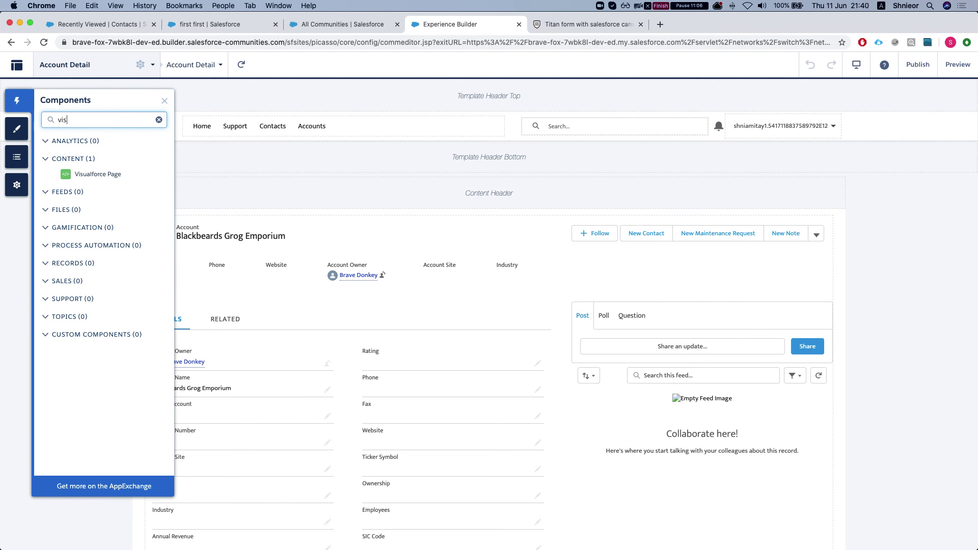
left_click_drag(96, 174, 365, 228)
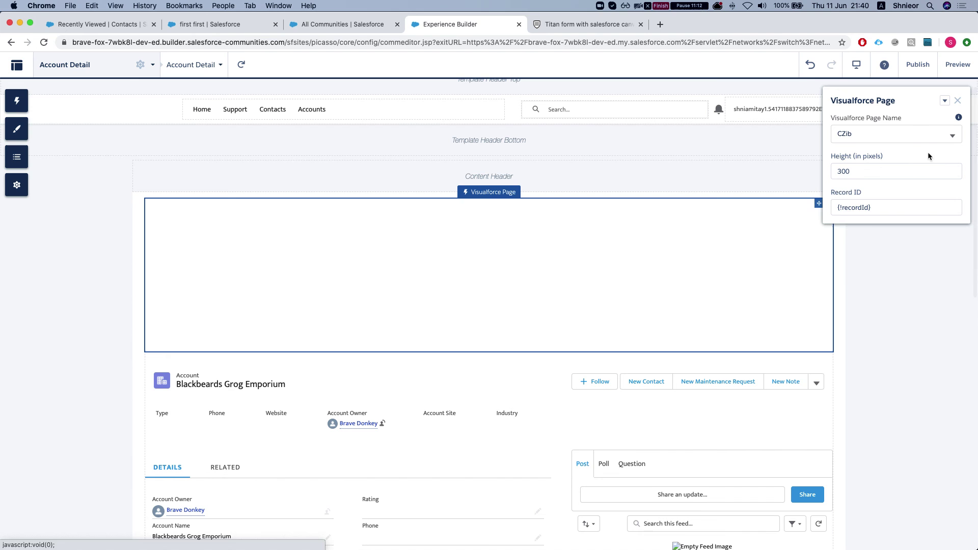
left_click(851, 131)
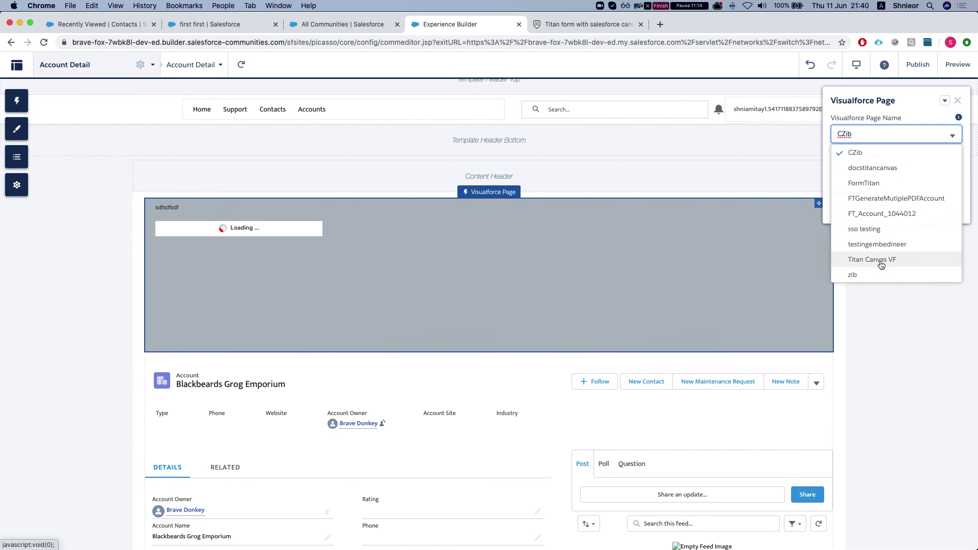
left_click(878, 260)
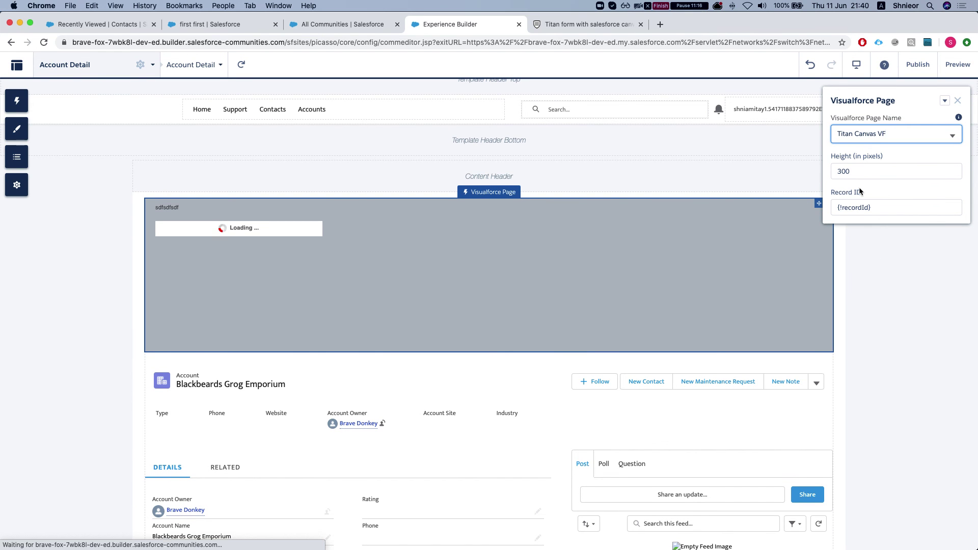
double_click(851, 173)
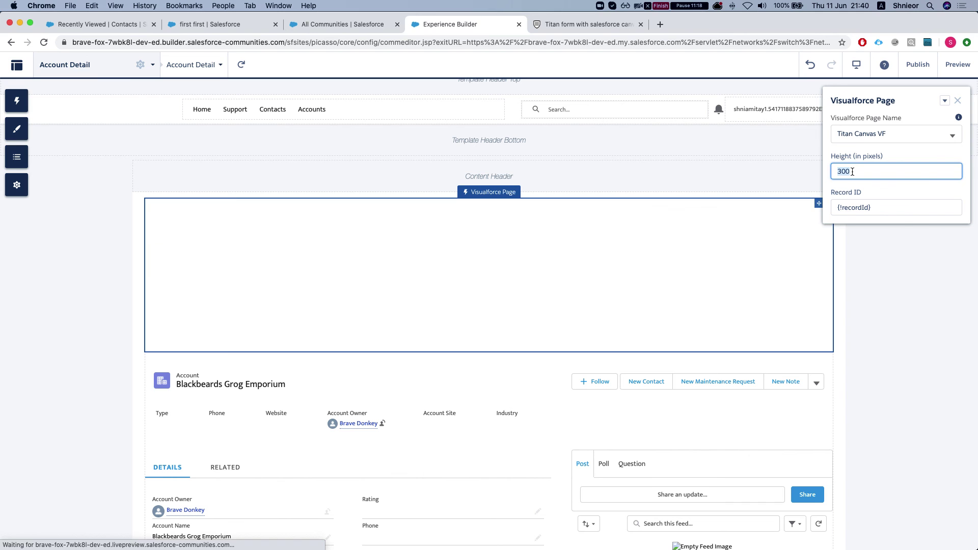
type("80")
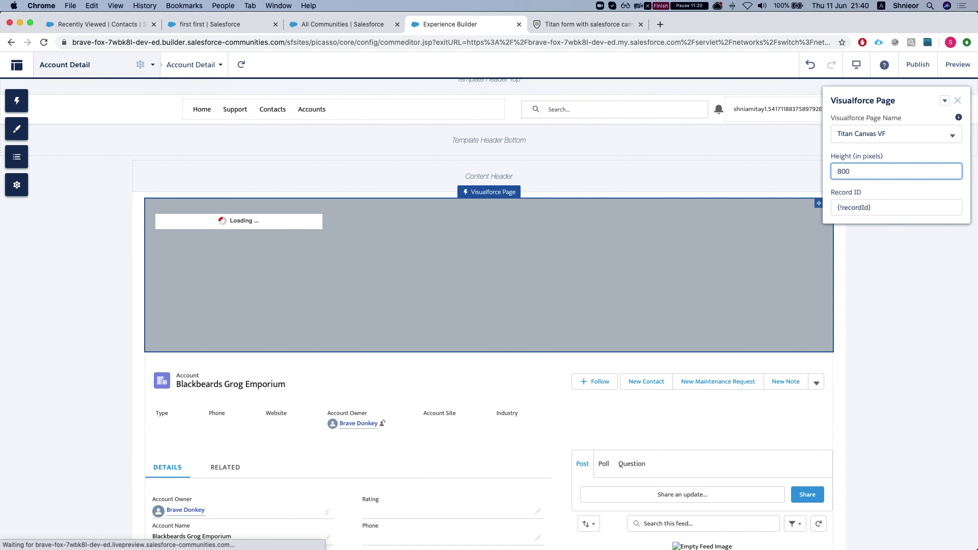
left_click(874, 264)
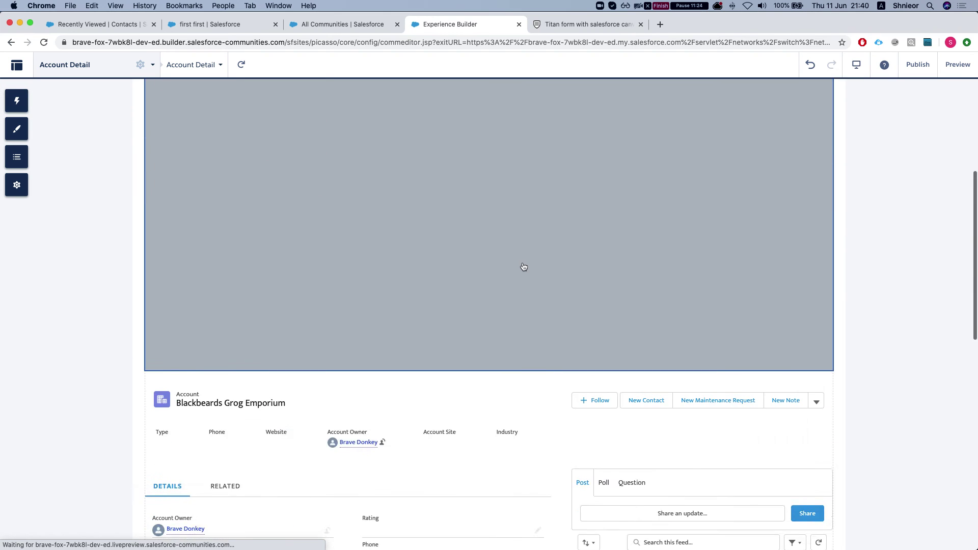
- Publish the community changes and dismiss the publishing confirmation
left_click(917, 64)
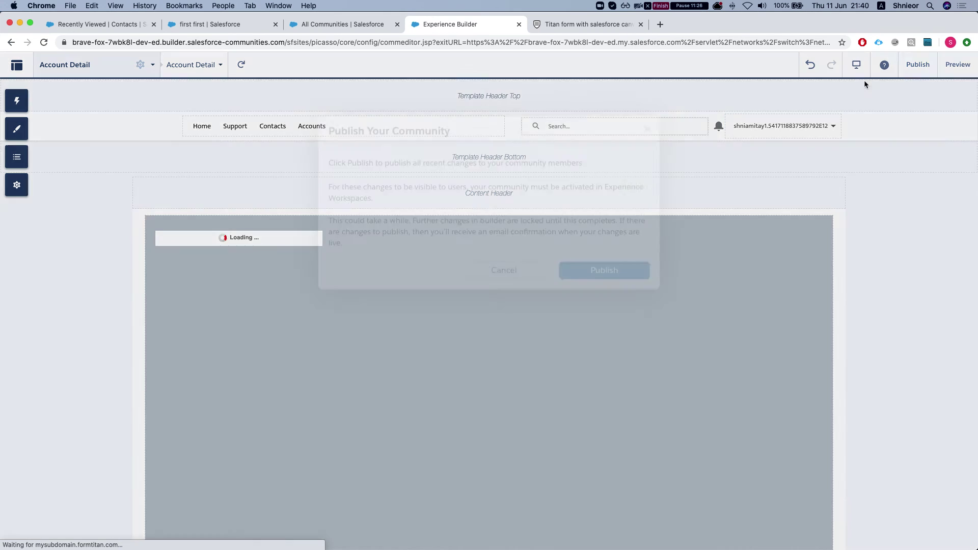
left_click(607, 287)
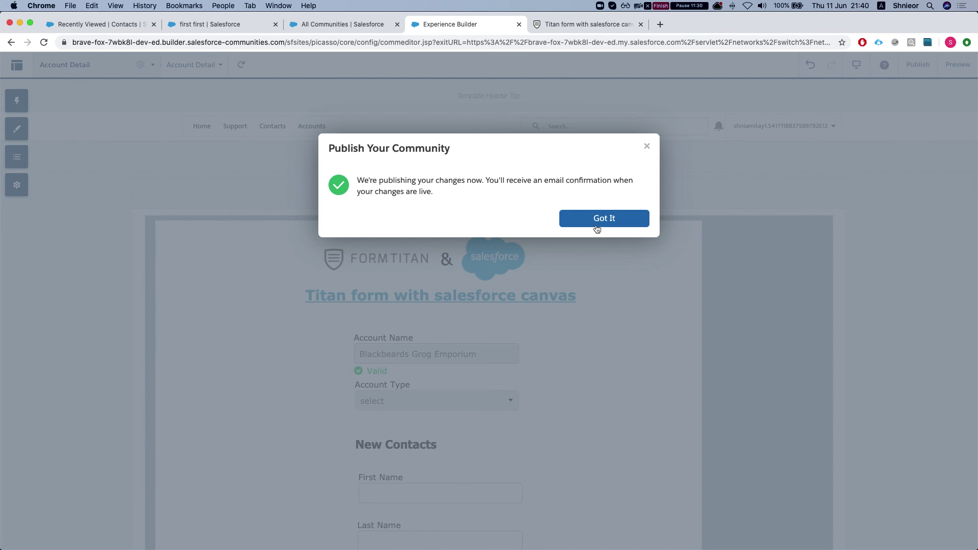
left_click(597, 219)
key("ctrl+Up")
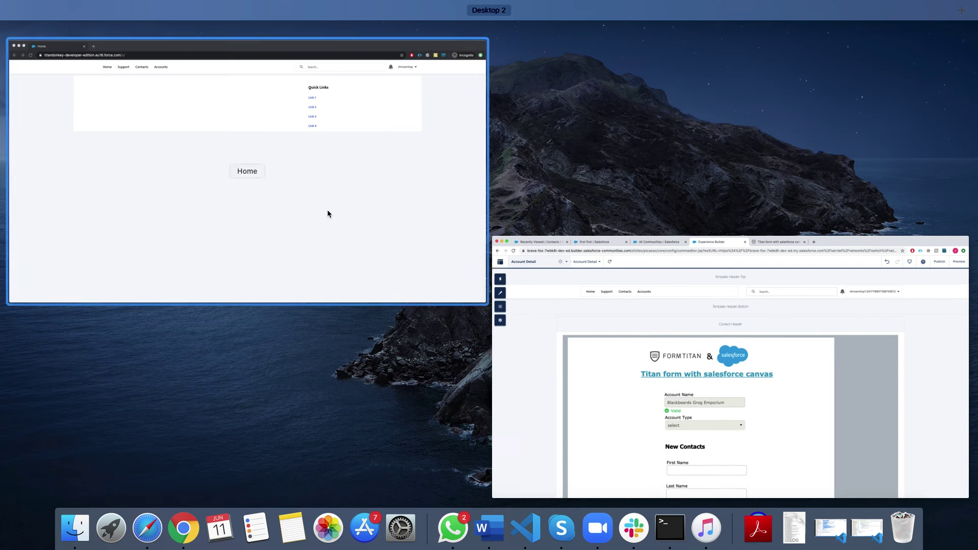
- Reload the logged-in community site and open its Accounts list
left_click(328, 214)
key("super+r")
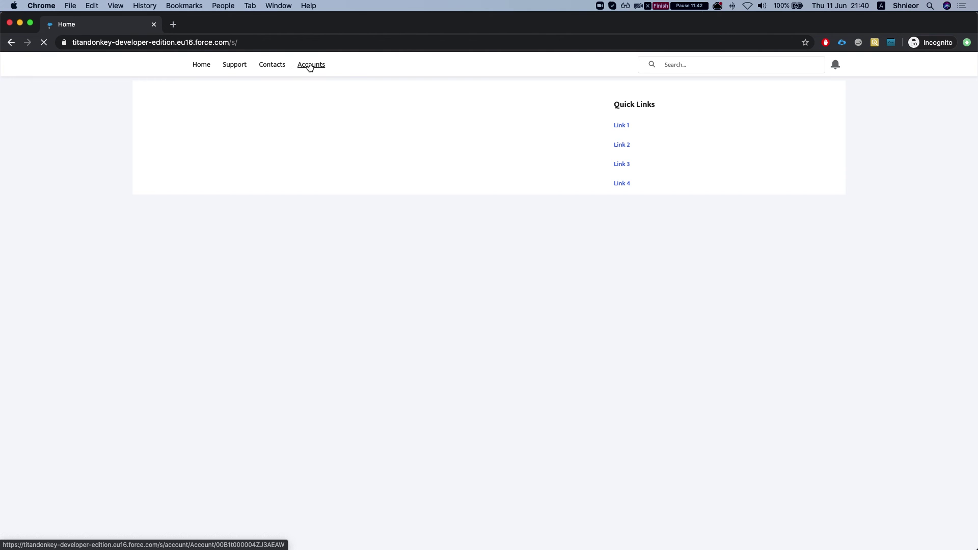
left_click(310, 68)
left_click(309, 69)
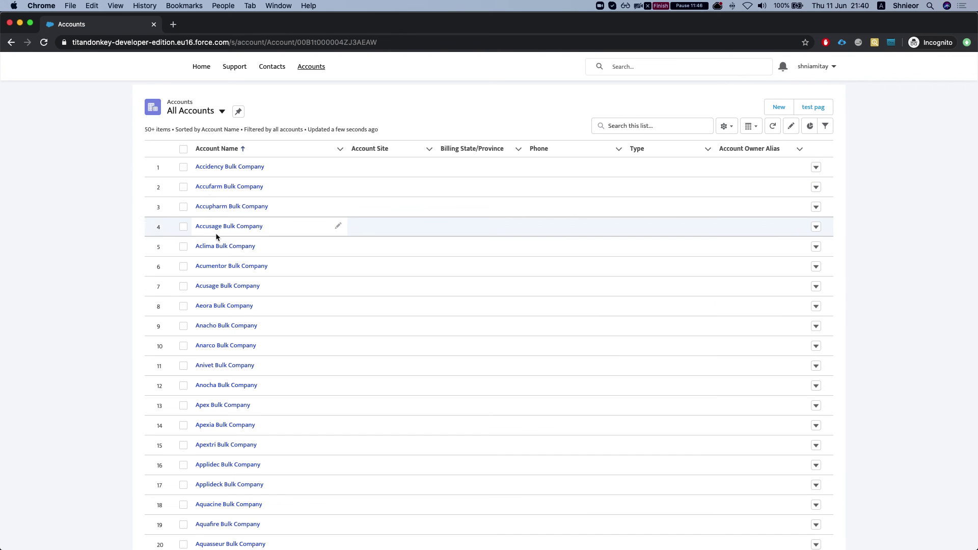
scroll(244, 255, "down", 2)
scroll(254, 291, "up", 3)
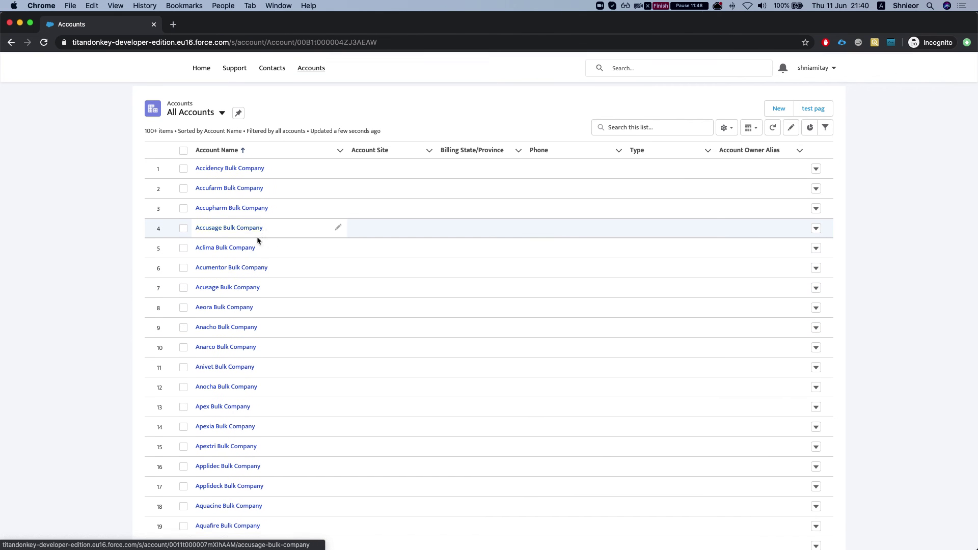
scroll(245, 255, "down", 15)
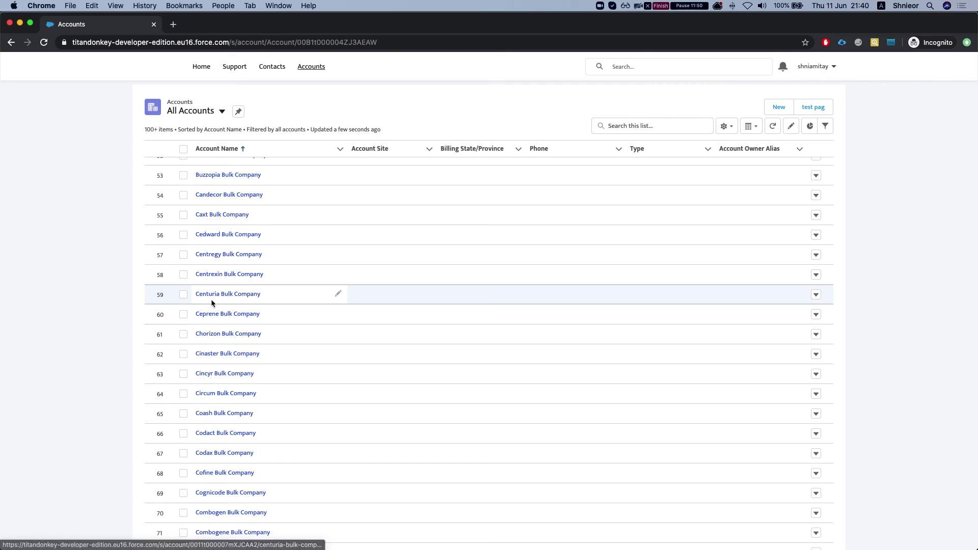
scroll(214, 301, "up", 5)
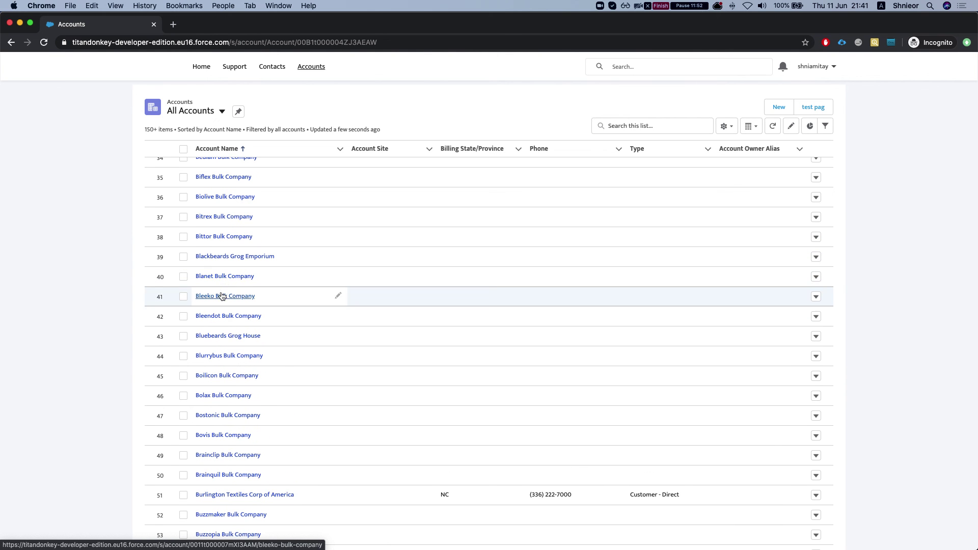
- Open the Blanet Bulk Company account and wait for the embedded Titan form to load
left_click(227, 277)
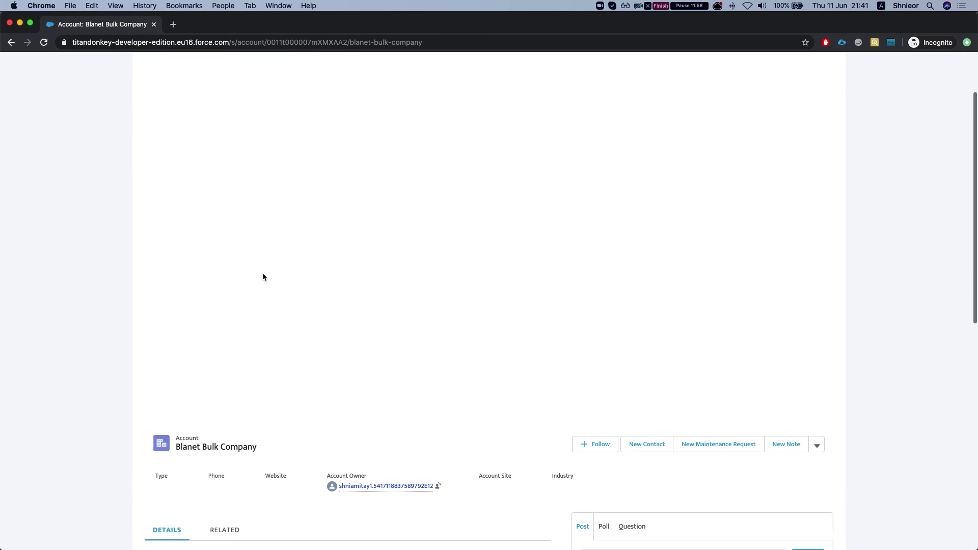
scroll(263, 277, "down", 5)
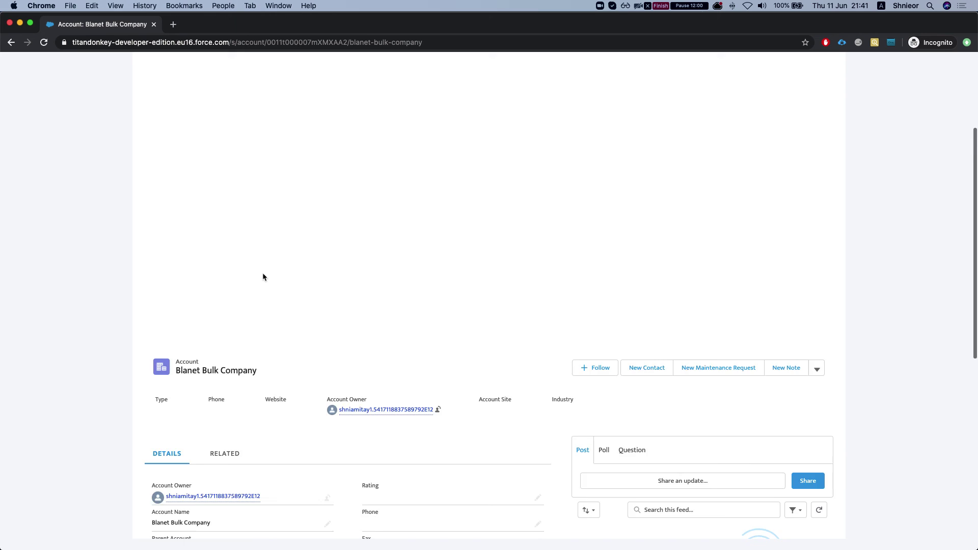
scroll(262, 277, "down", 4)
scroll(263, 277, "up", 6)
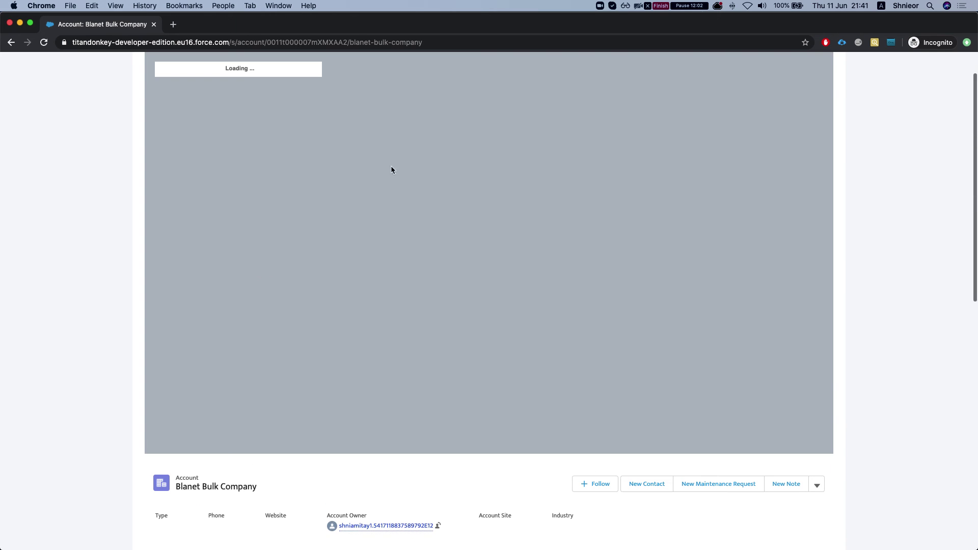
scroll(396, 172, "up", 1)
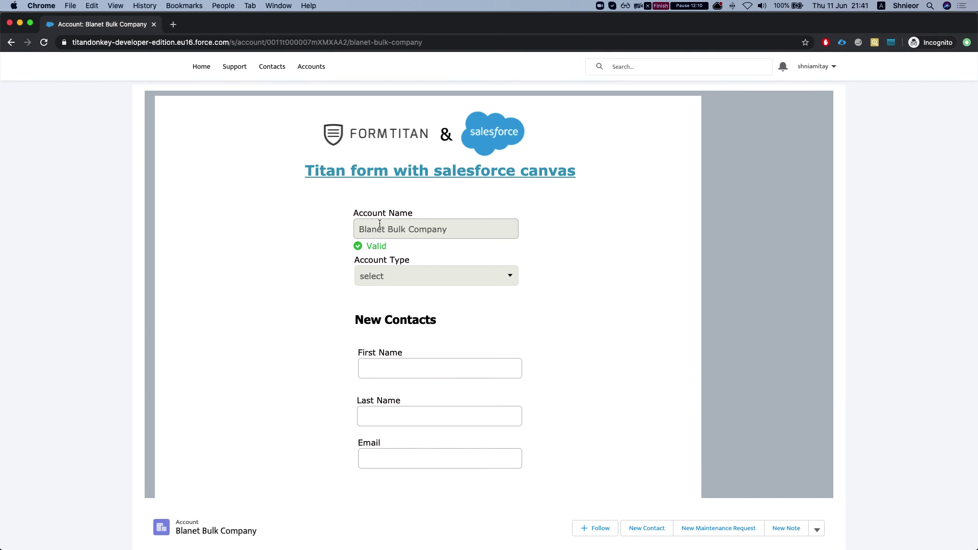
- Fill the first contact as 'first com', reusing the name for last name and e-mail
scroll(373, 245, "down", 5)
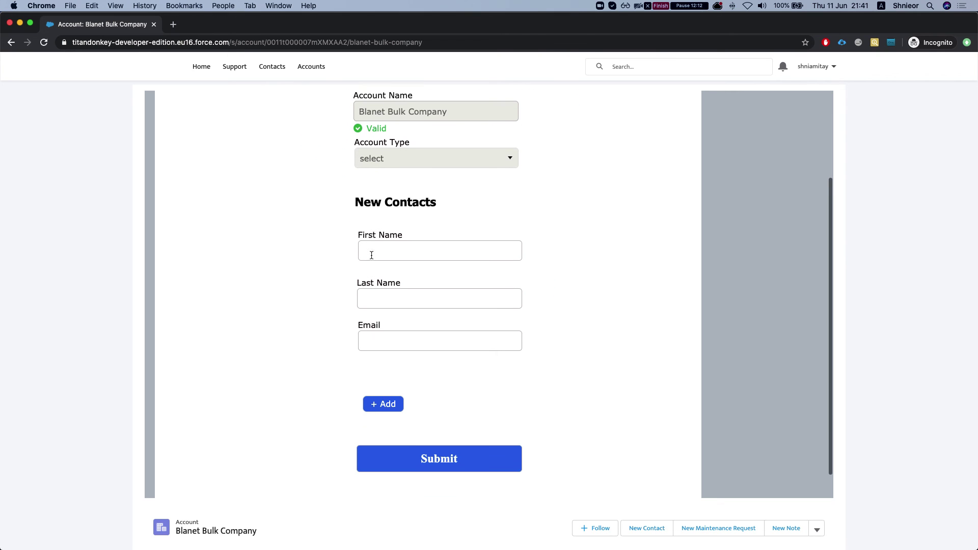
scroll(371, 260, "up", 2)
scroll(374, 260, "down", 1)
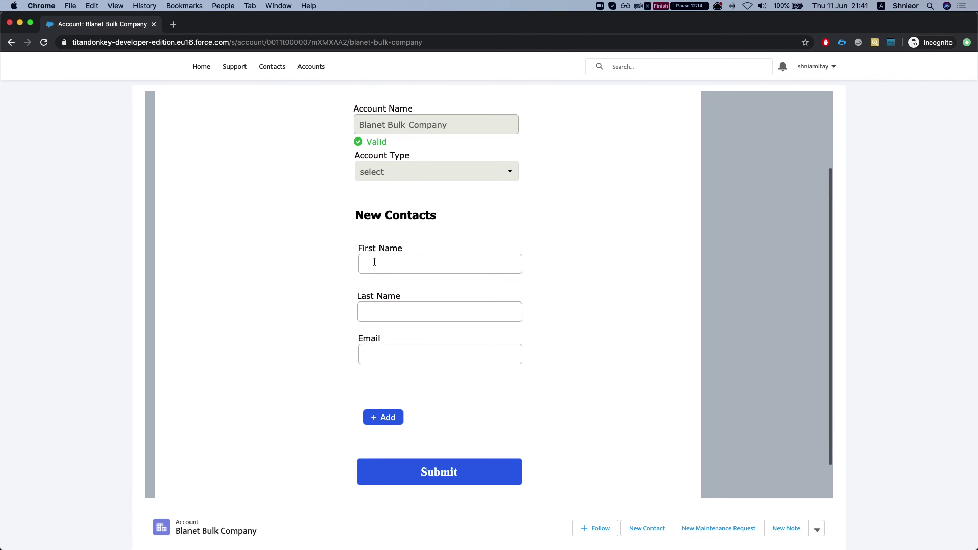
left_click(377, 263)
type("sda")
key("BackSpace")
key("BackSpace")
key("BackSpace")
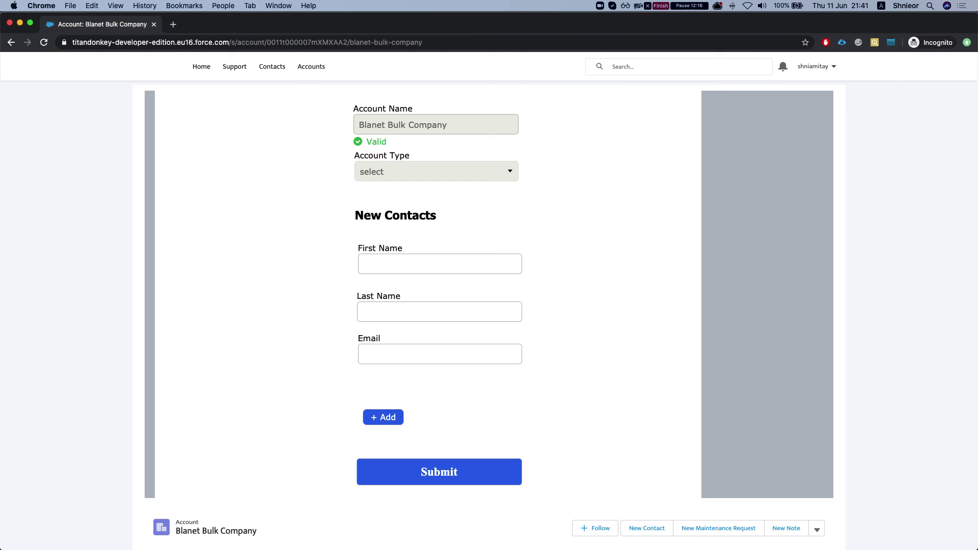
type("d")
key("BackSpace")
type("firs")
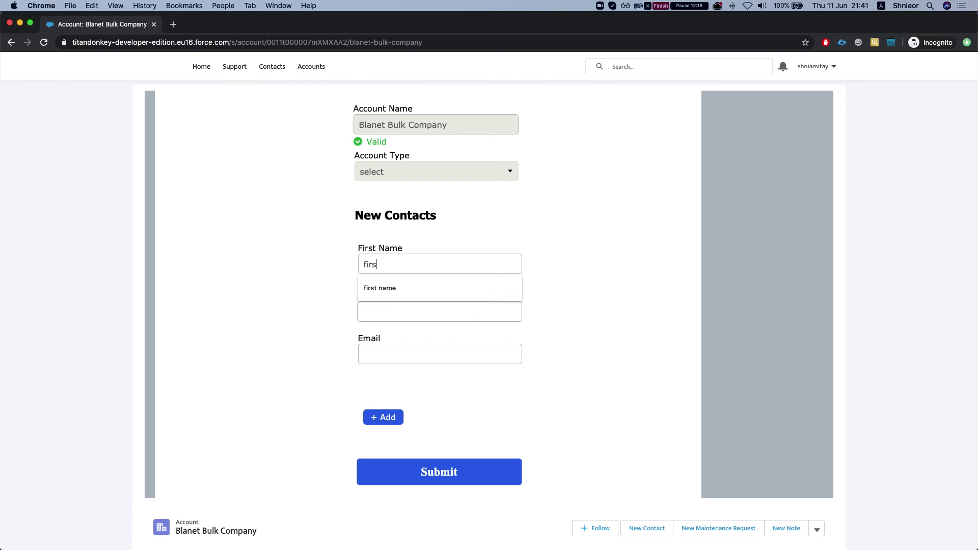
type("t co,m")
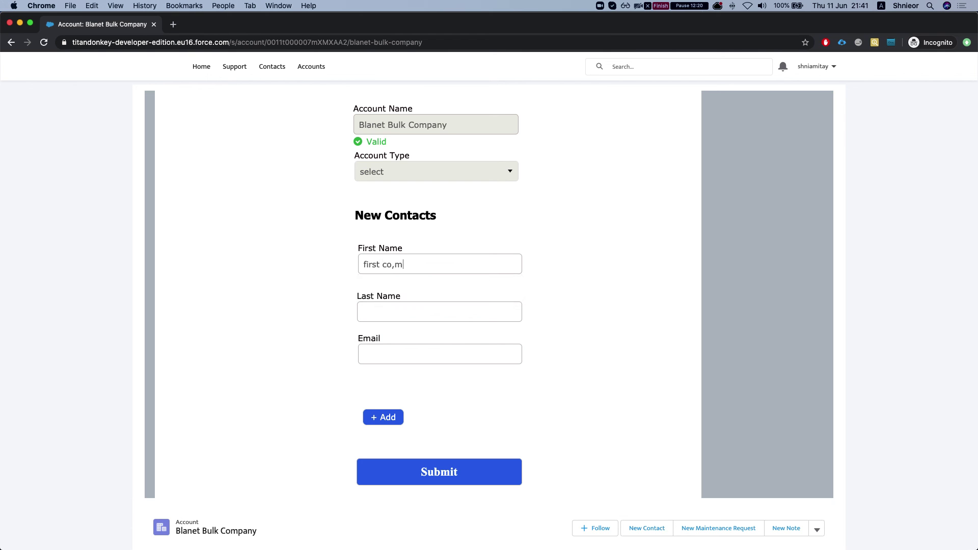
key("super+a")
key("super+c")
left_click(417, 305)
key("super+v")
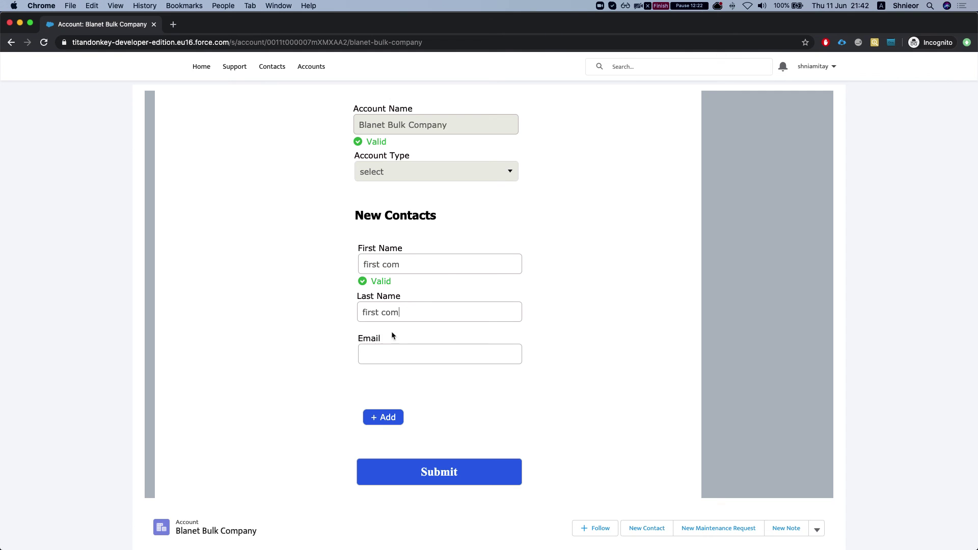
left_click(384, 352)
key("super+v")
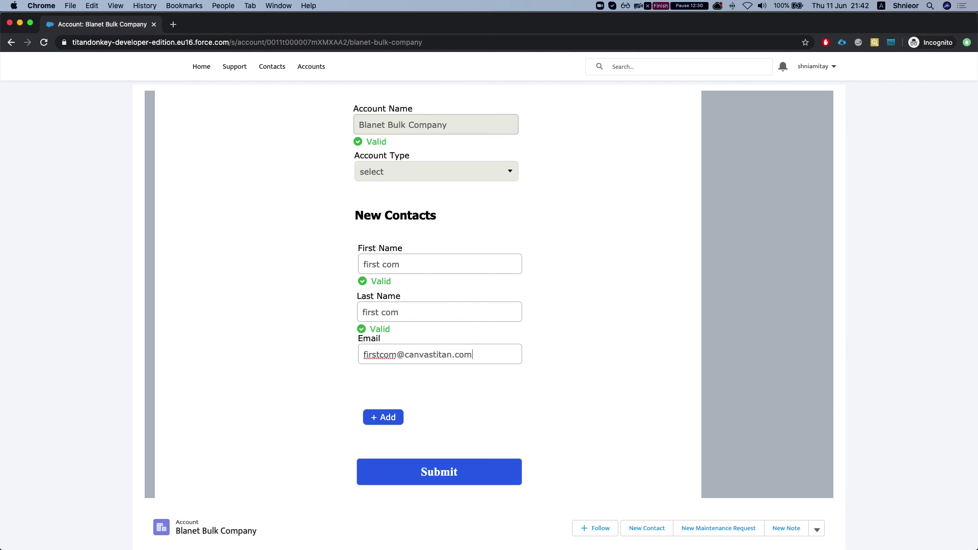
key("super+a")
left_click(443, 400)
- Add a second contact 'second comm' with matching last name and e-mail, then submit the form
scroll(423, 399, "down", 2)
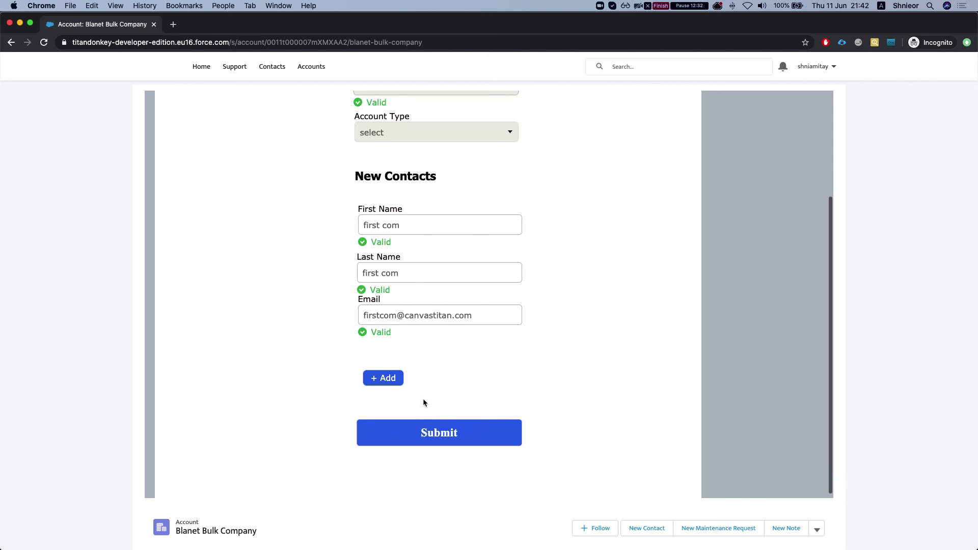
left_click(383, 378)
scroll(410, 360, "down", 5)
left_click(404, 191)
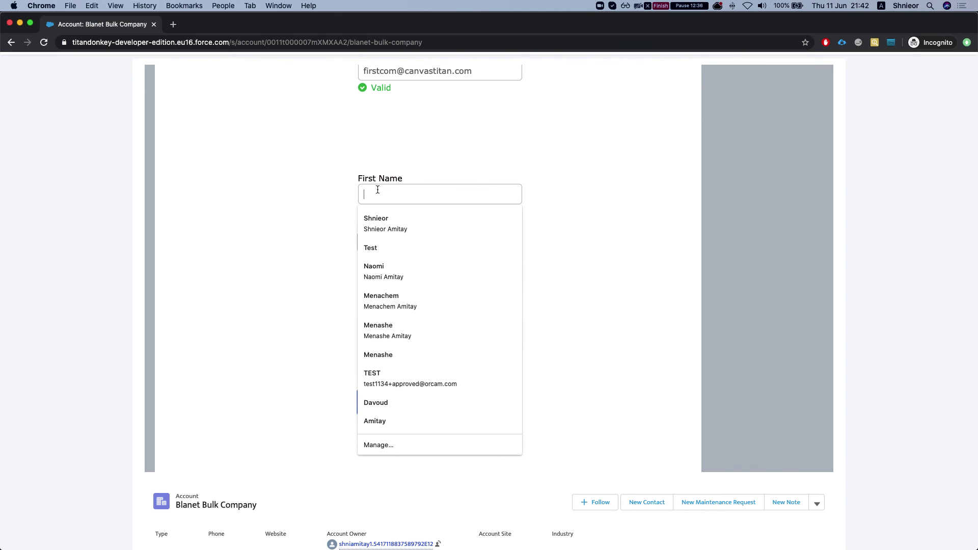
type("second comm")
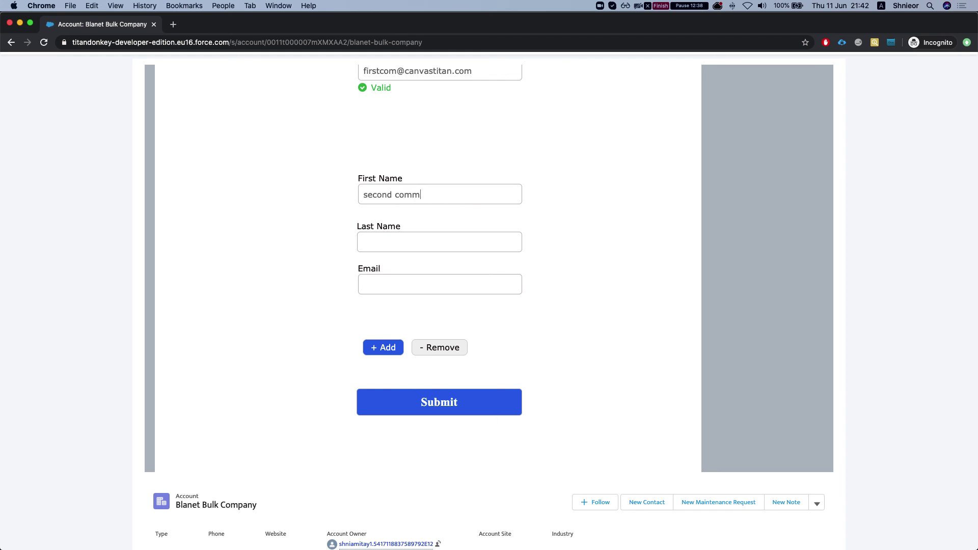
triple_click(398, 193)
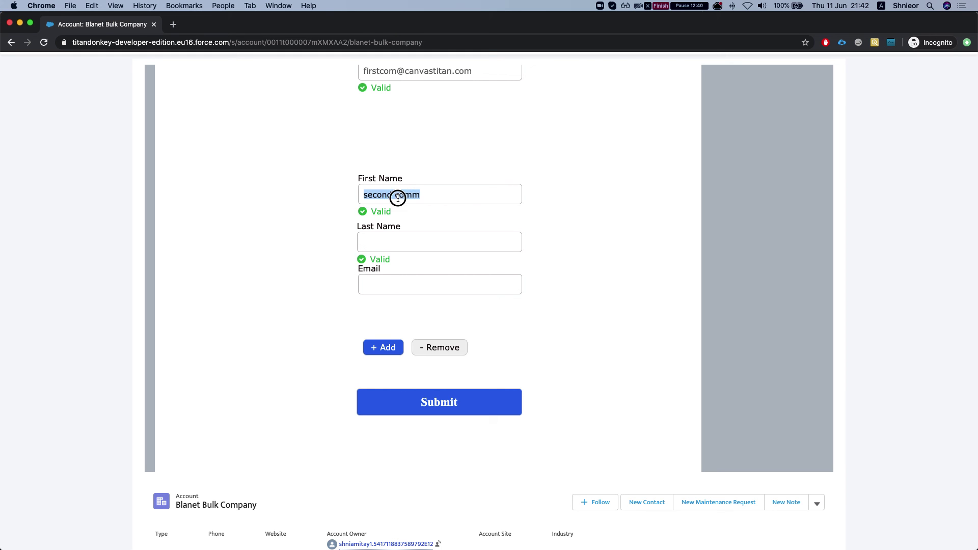
key("super+c")
left_click(384, 241)
key("super+v")
left_click(390, 284)
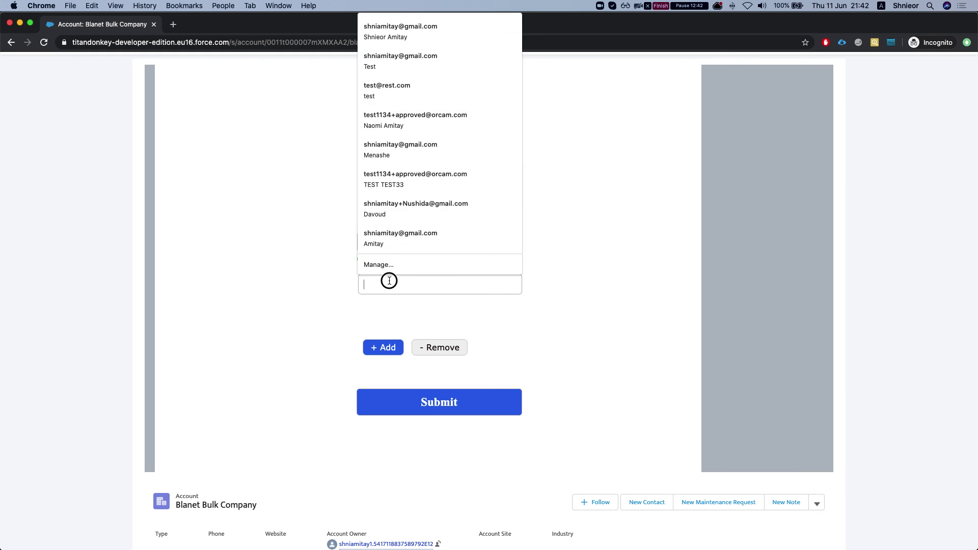
key("super+v")
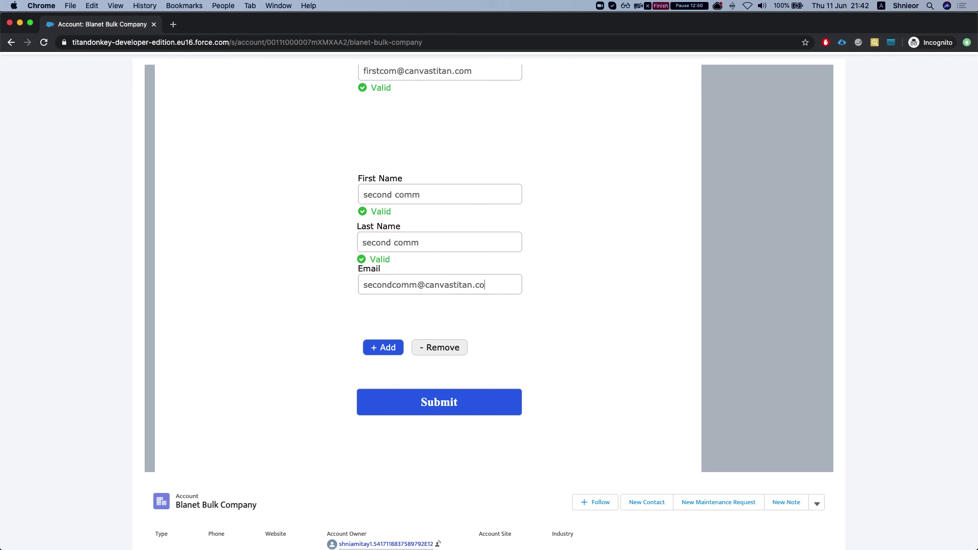
scroll(484, 284, "down", 3)
left_click(410, 332)
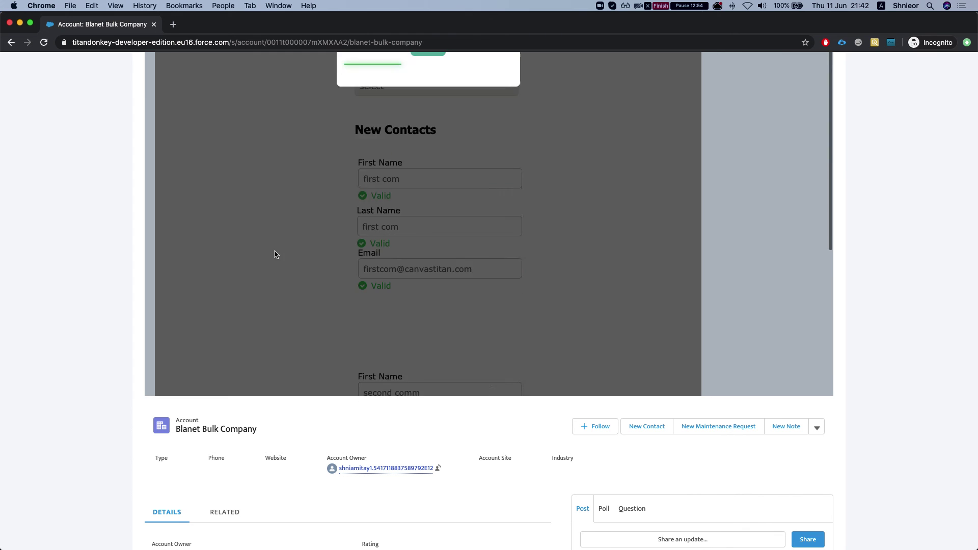
- Dismiss the thank-you message and bring the community account page back to the front
left_click(428, 135)
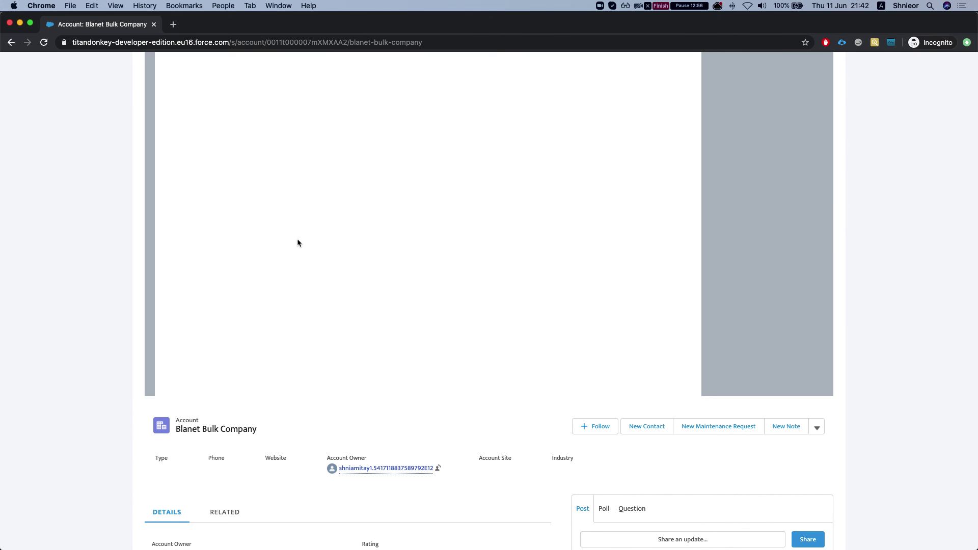
scroll(285, 255, "down", 5)
scroll(209, 428, "down", 4)
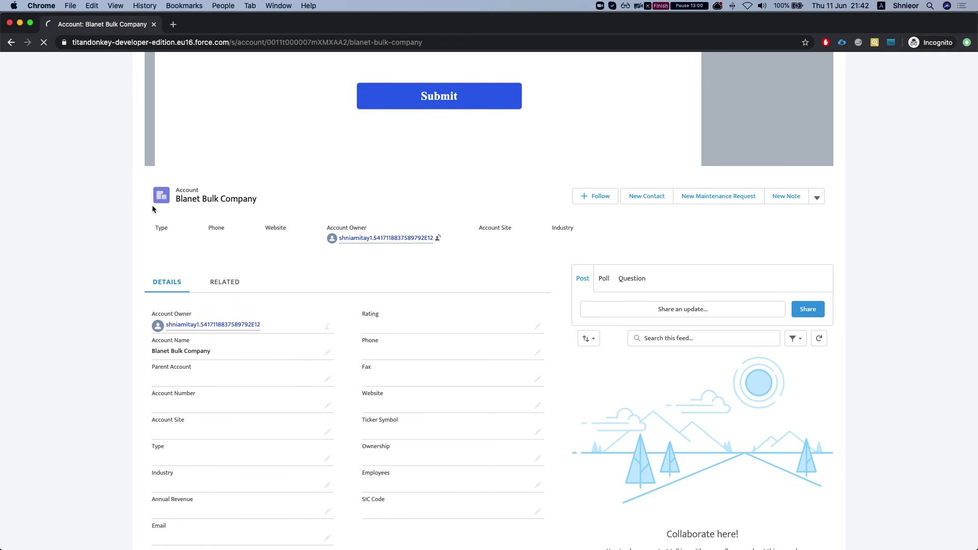
key("ctrl+Up")
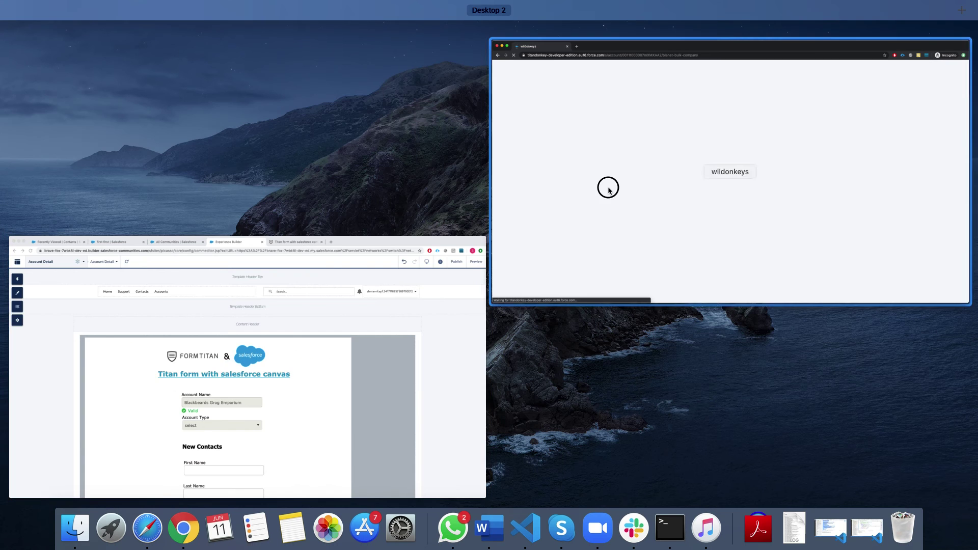
left_click(607, 187)
scroll(350, 413, "down", 10)
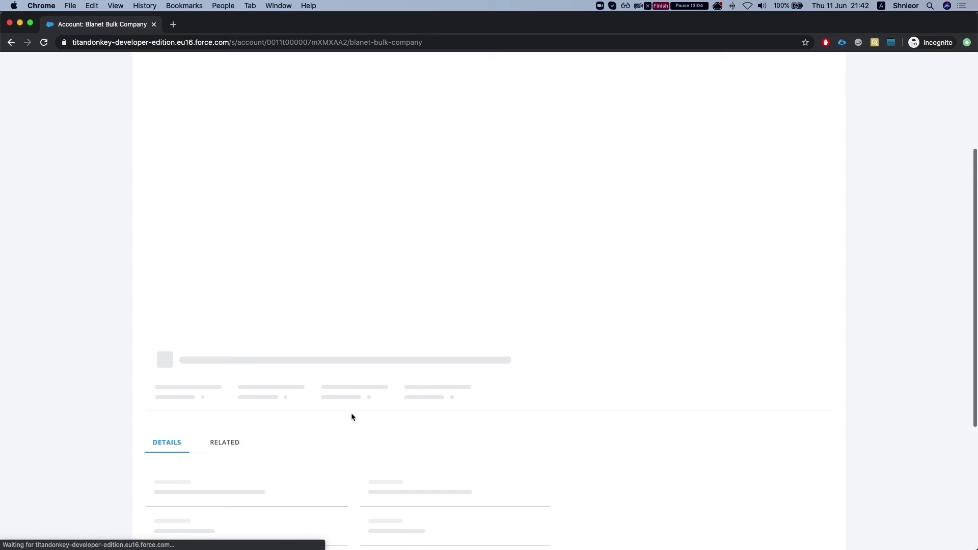
- From the account's Related tab, open contact 'first com first com' and check its Created By
left_click(226, 218)
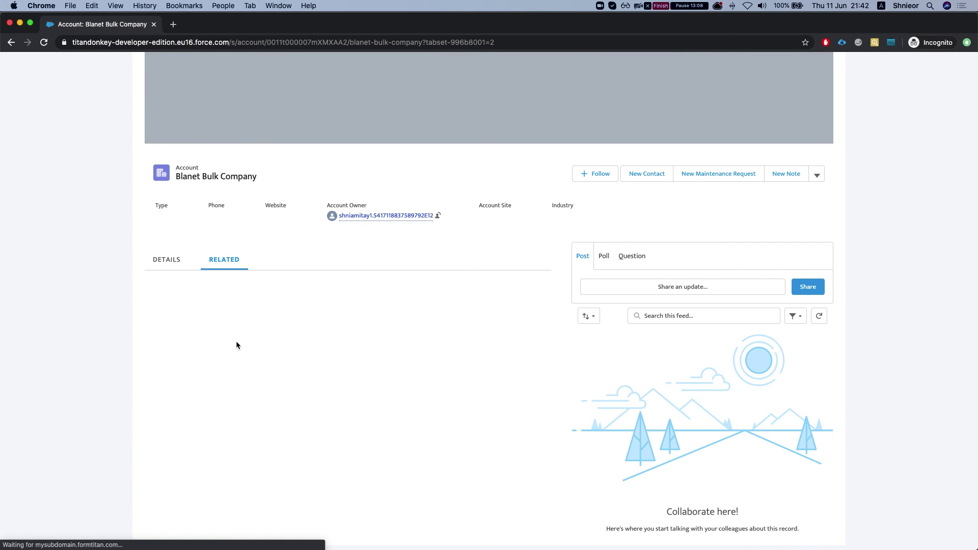
scroll(230, 347, "down", 3)
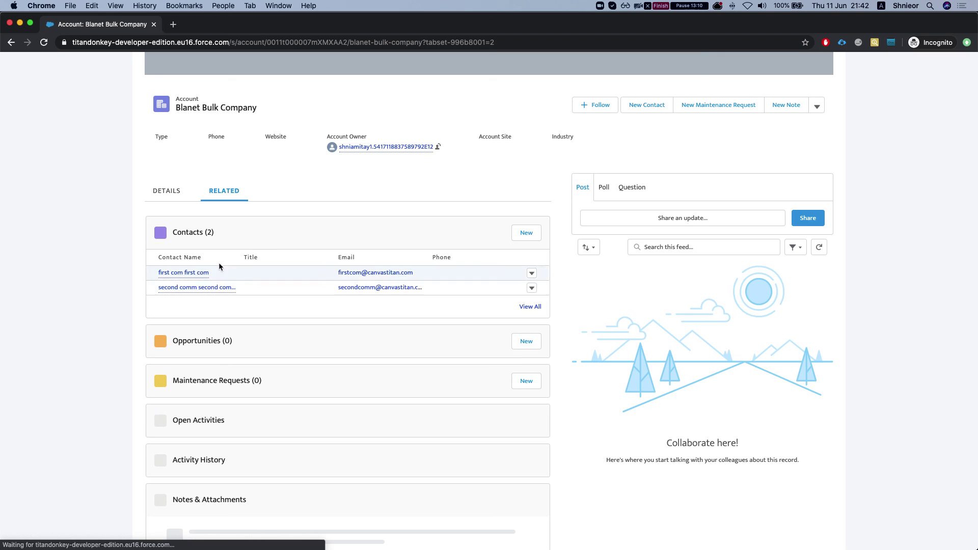
left_click(189, 278)
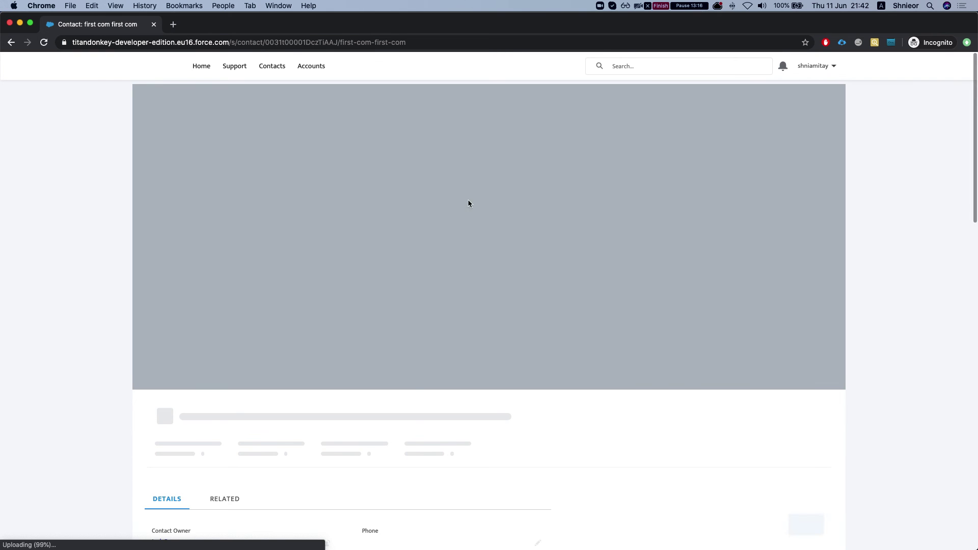
scroll(456, 383, "down", 6)
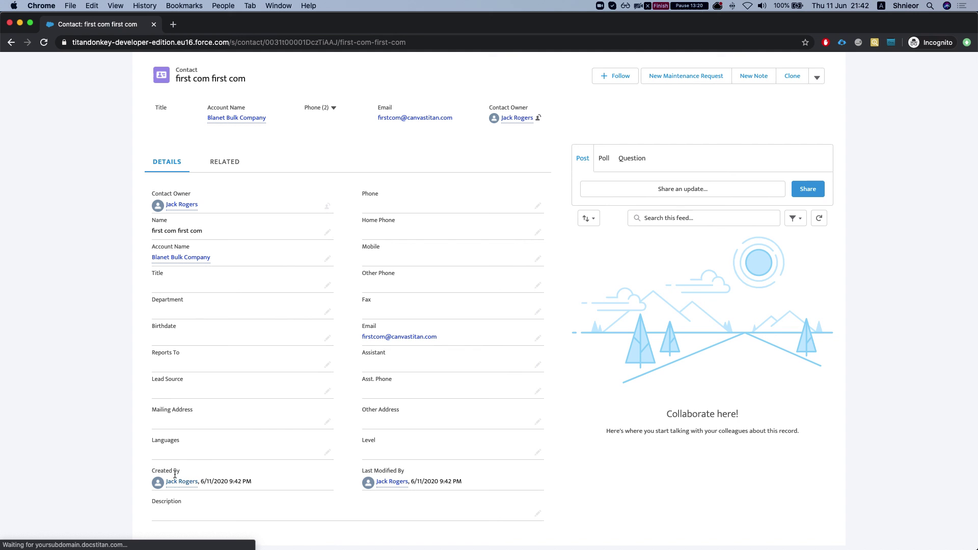
mouse_move(181, 483)
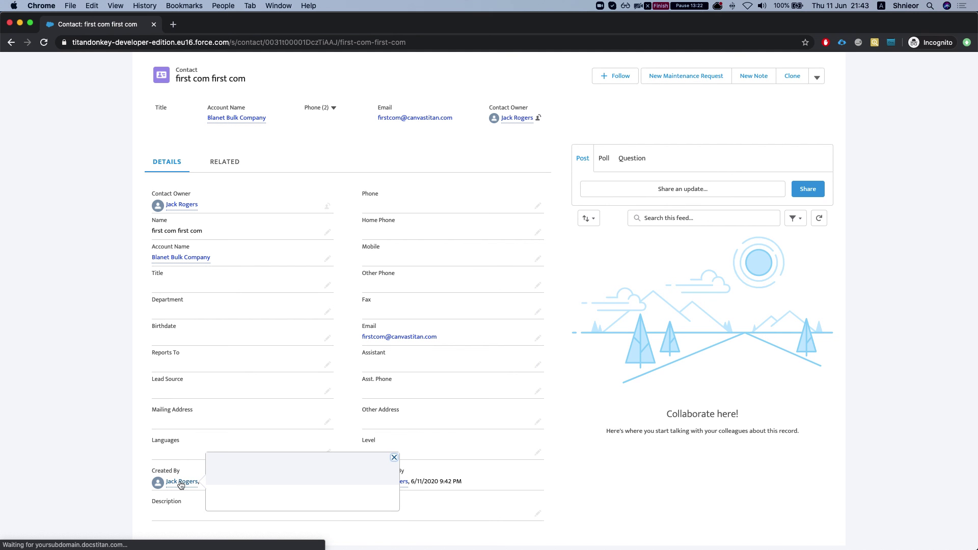
key("ctrl+Up")
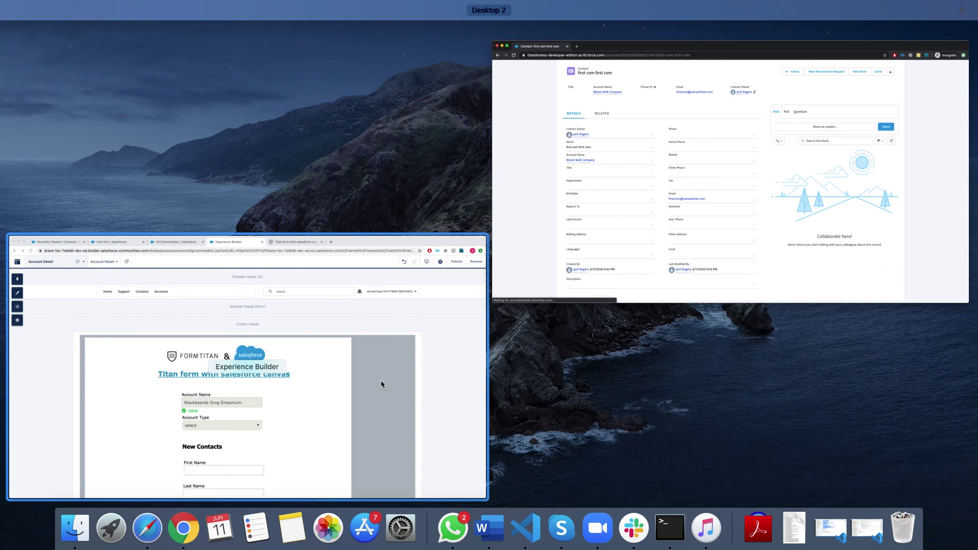
- In the FormTitan editor, close the Publish form dialog and open the SF Canvas configuration
left_click(327, 396)
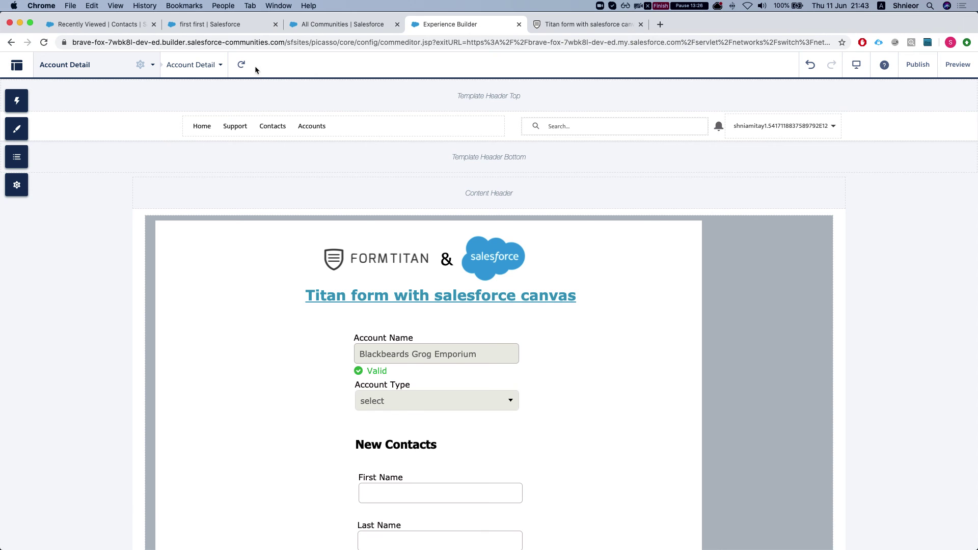
left_click(608, 28)
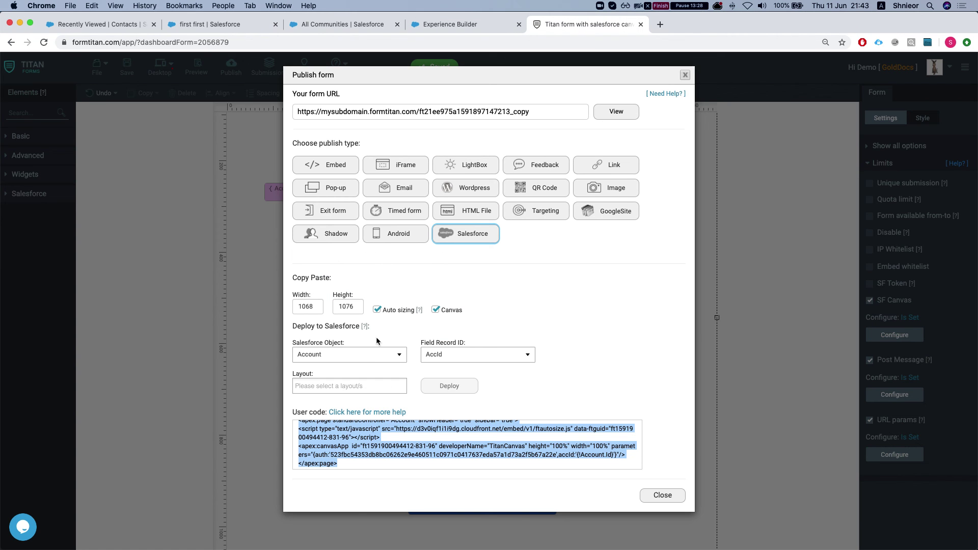
left_click(670, 500)
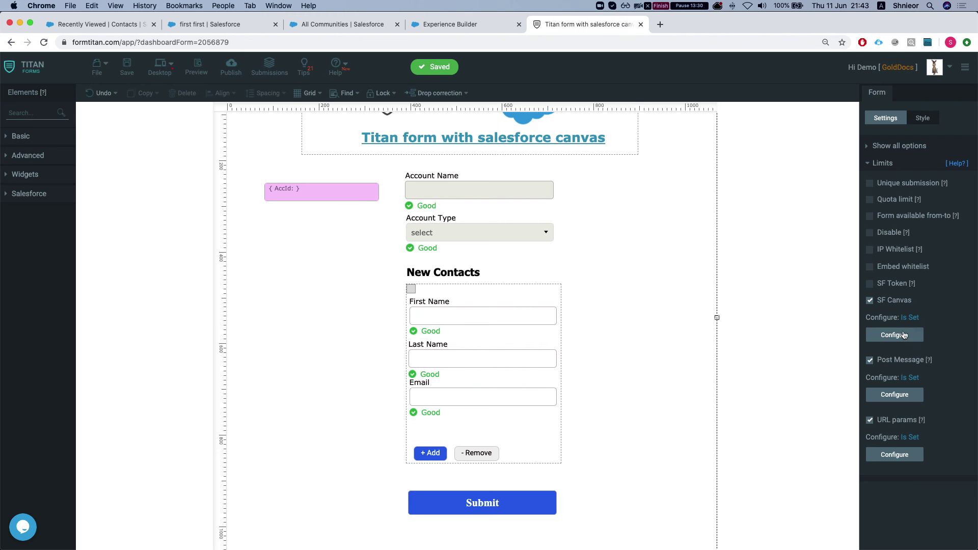
left_click(901, 339)
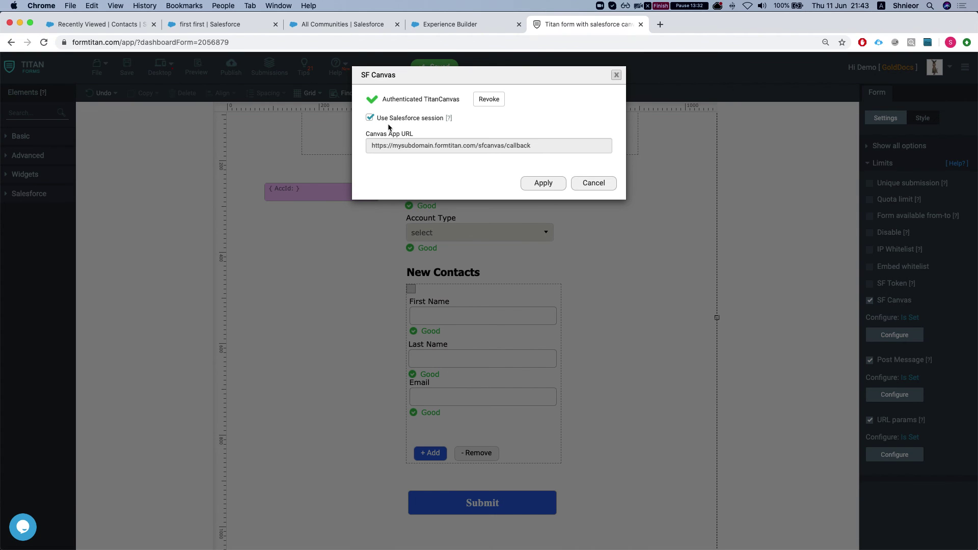